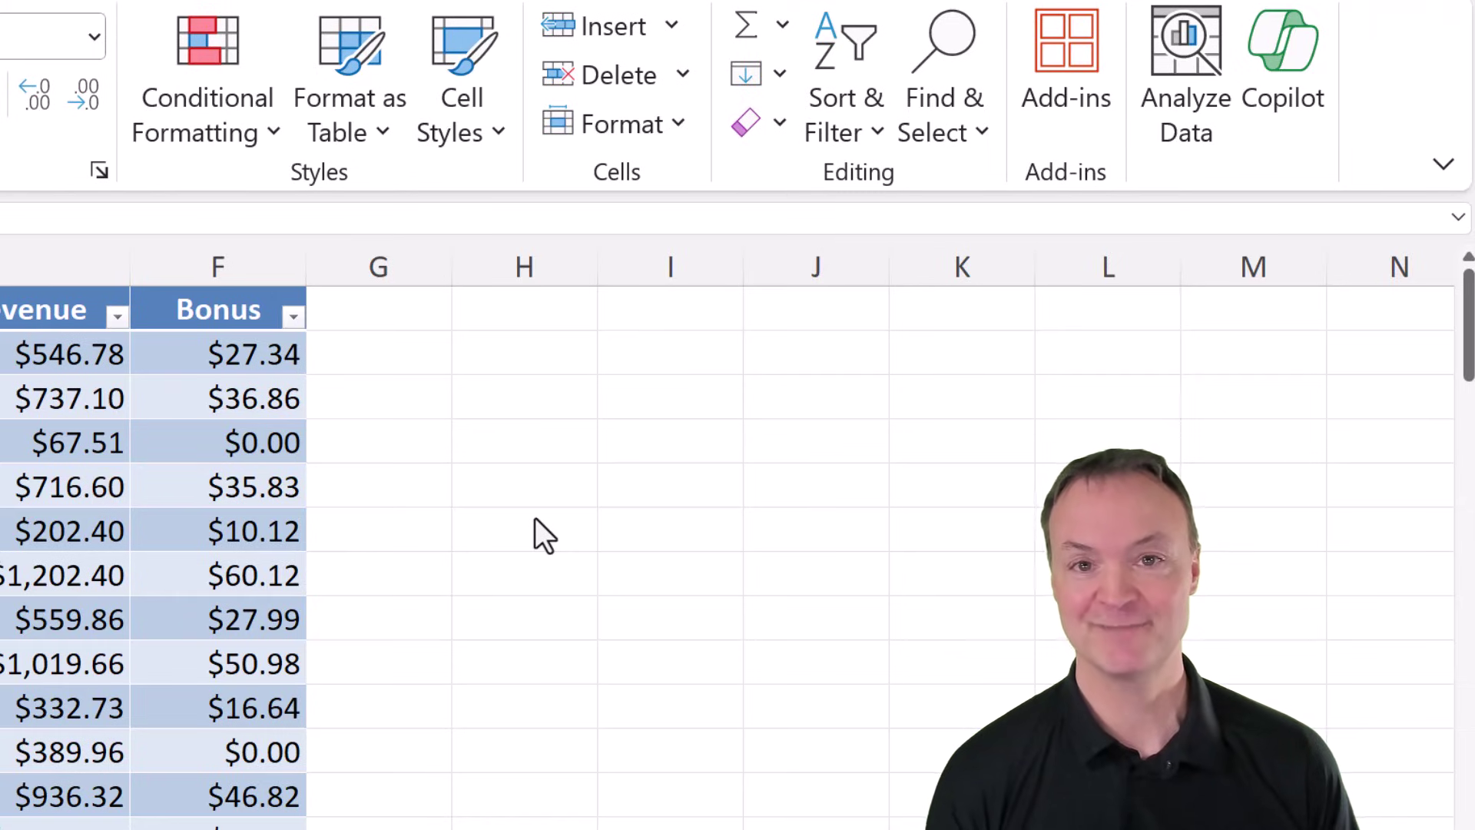
- Open the Copilot pane next to the Sales_Data_Demo sales table
click(1293, 70)
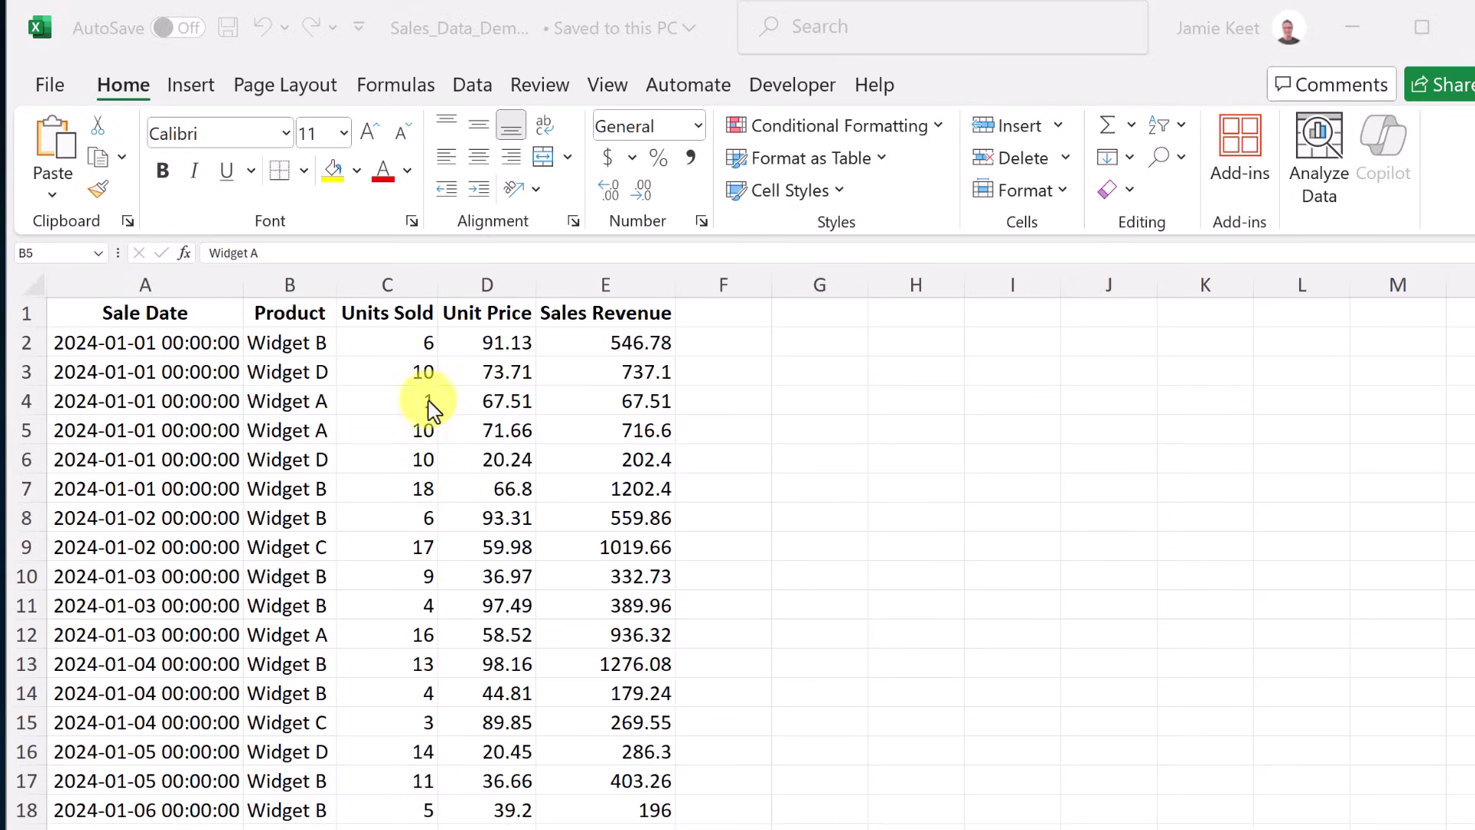
- Save Sales_Data_Demo to the work OneDrive with Save As, turning on AutoSave
click(496, 34)
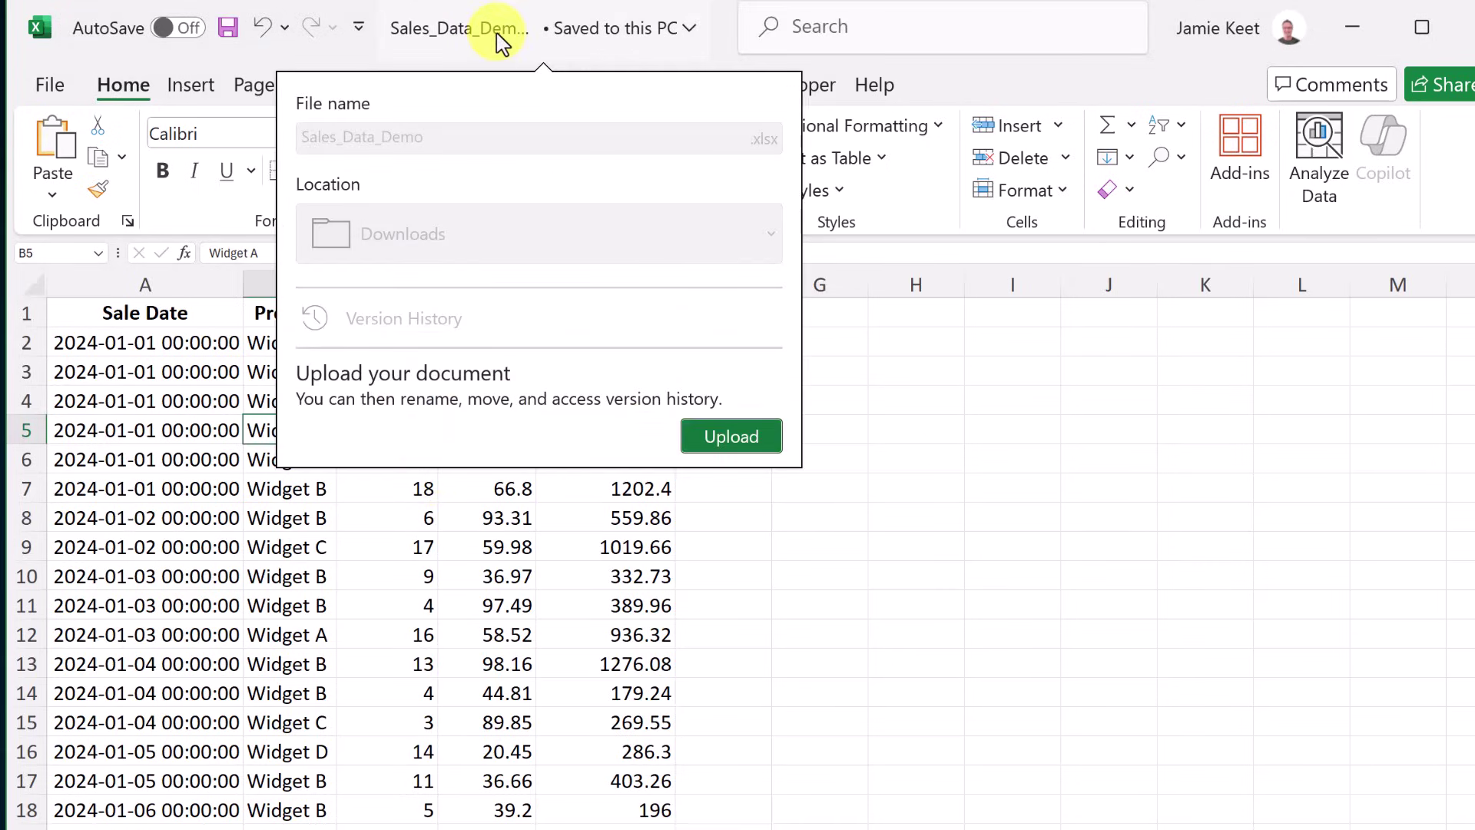
key(Escape)
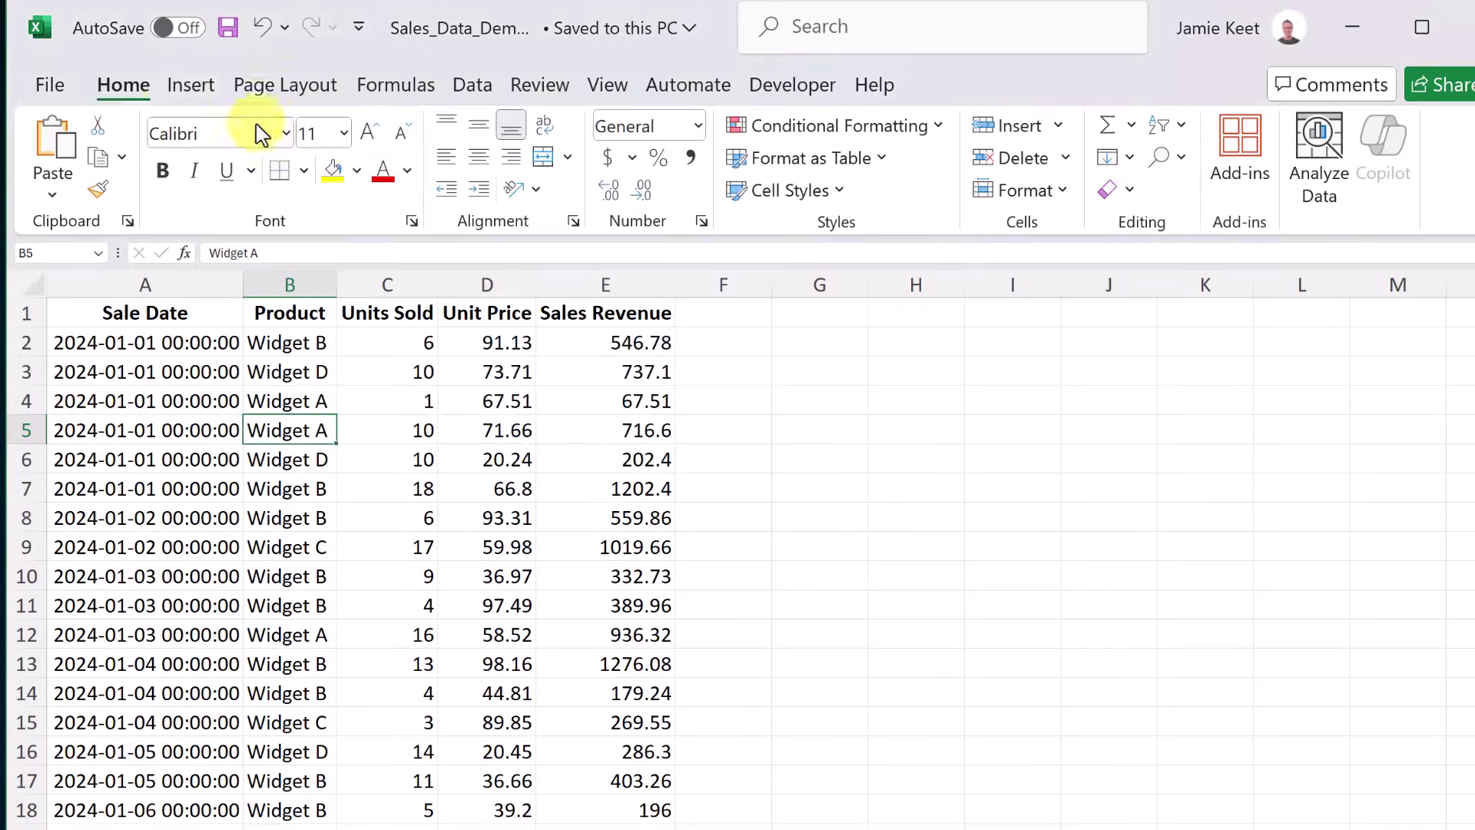
click(52, 86)
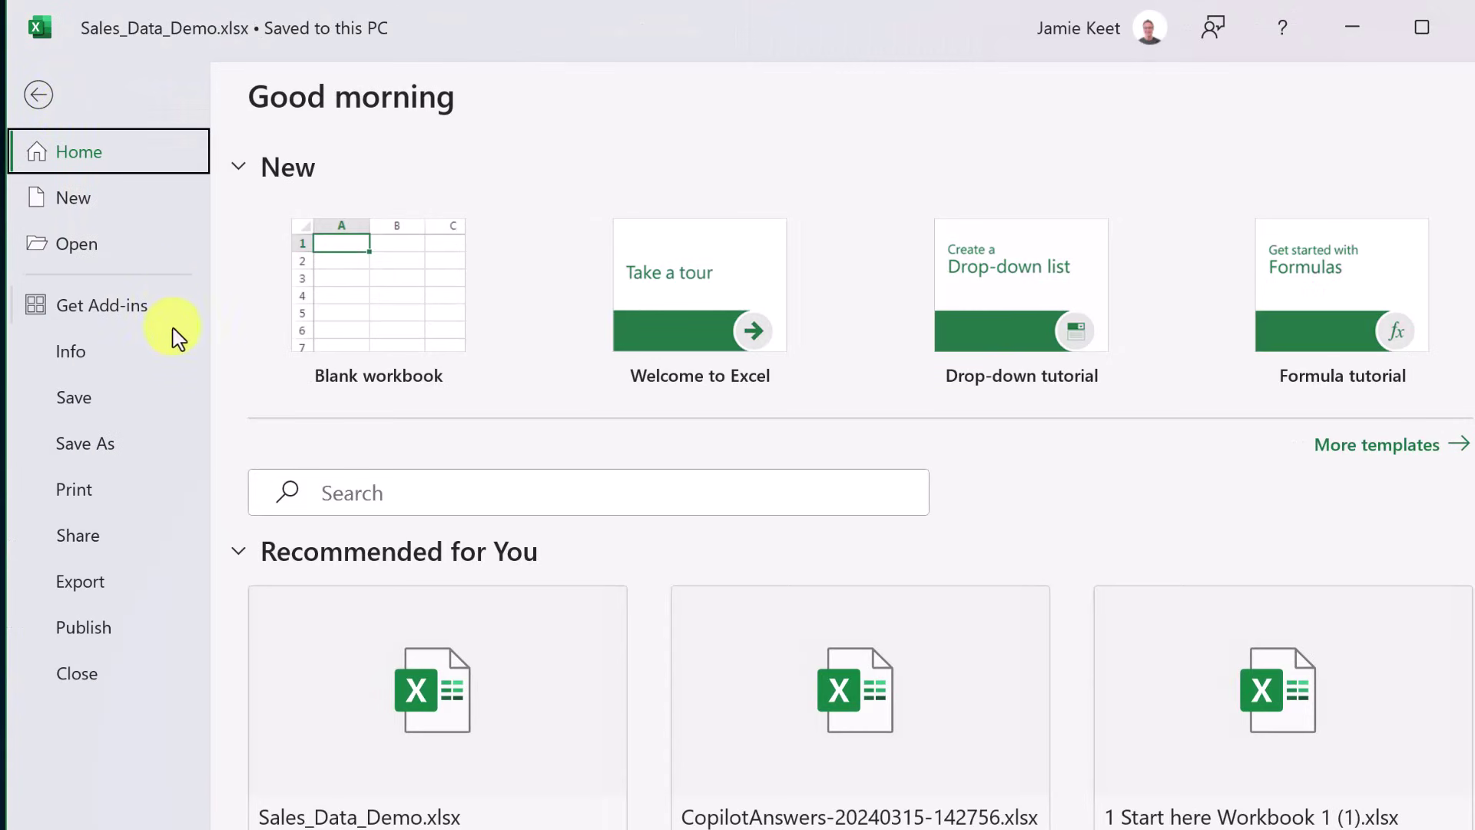
click(96, 442)
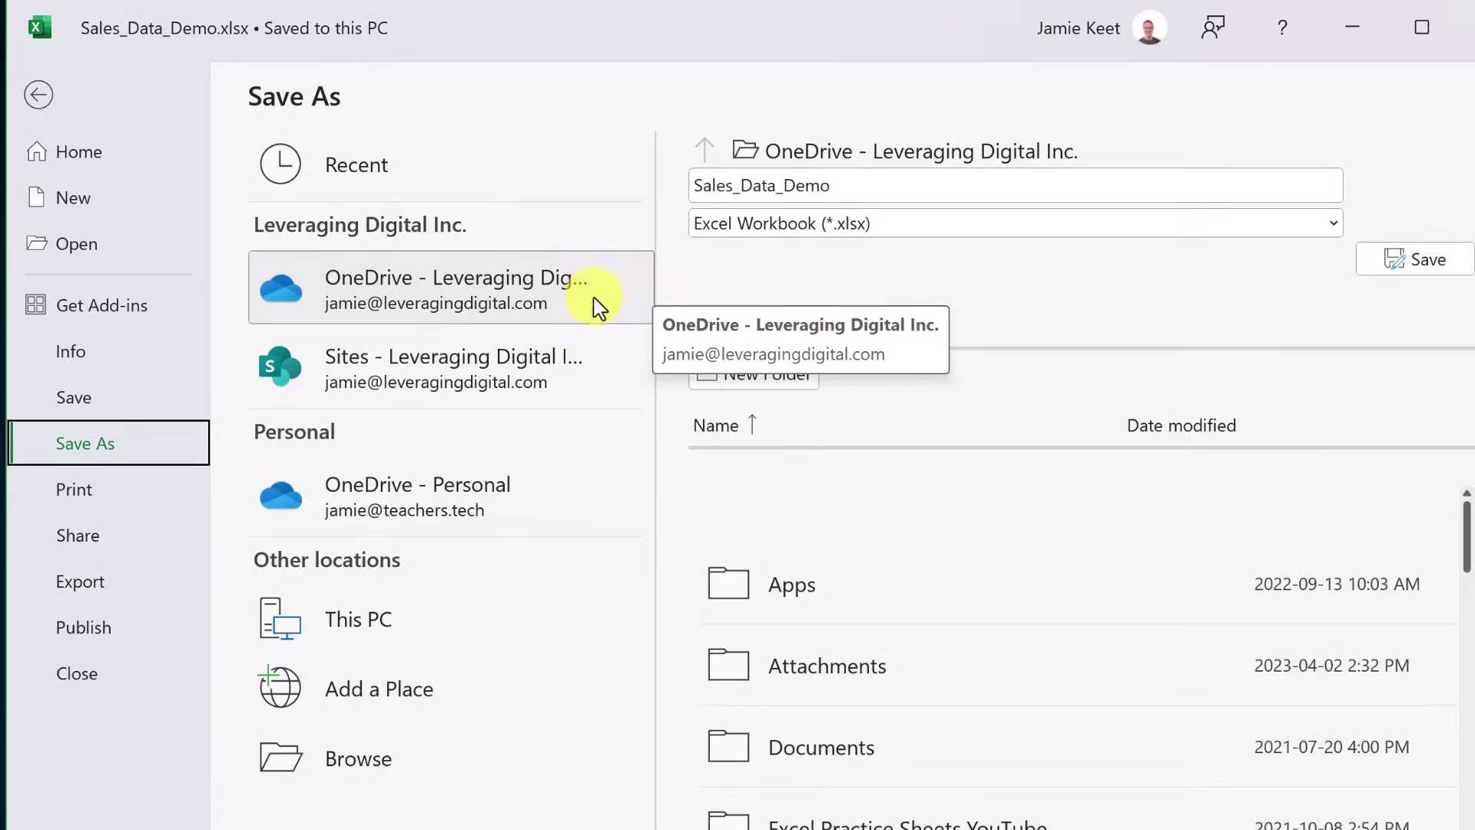
click(516, 298)
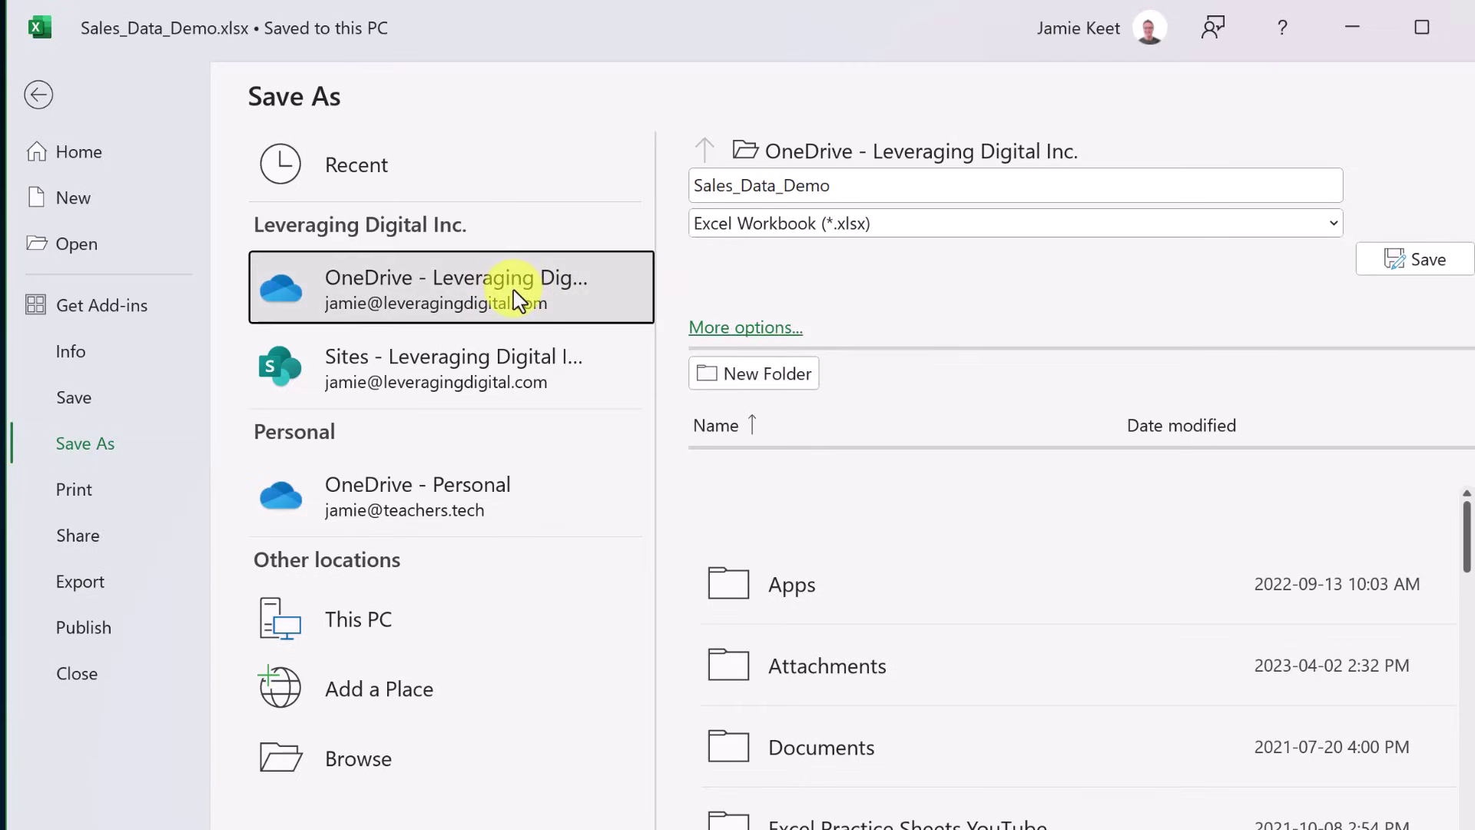
click(1376, 261)
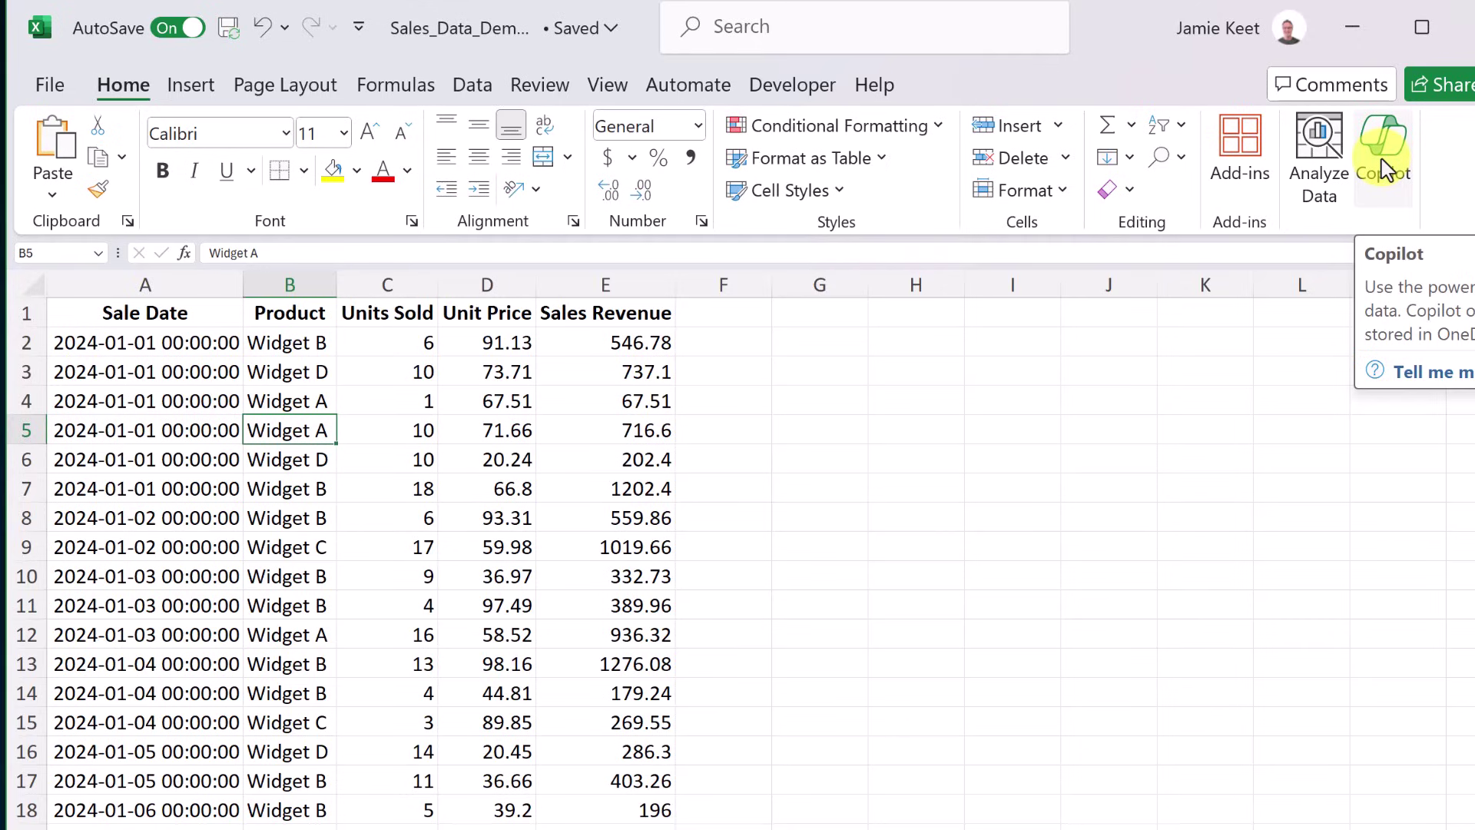
- Open Copilot from the Home ribbon, widen its pane, and check its options menu
click(1385, 169)
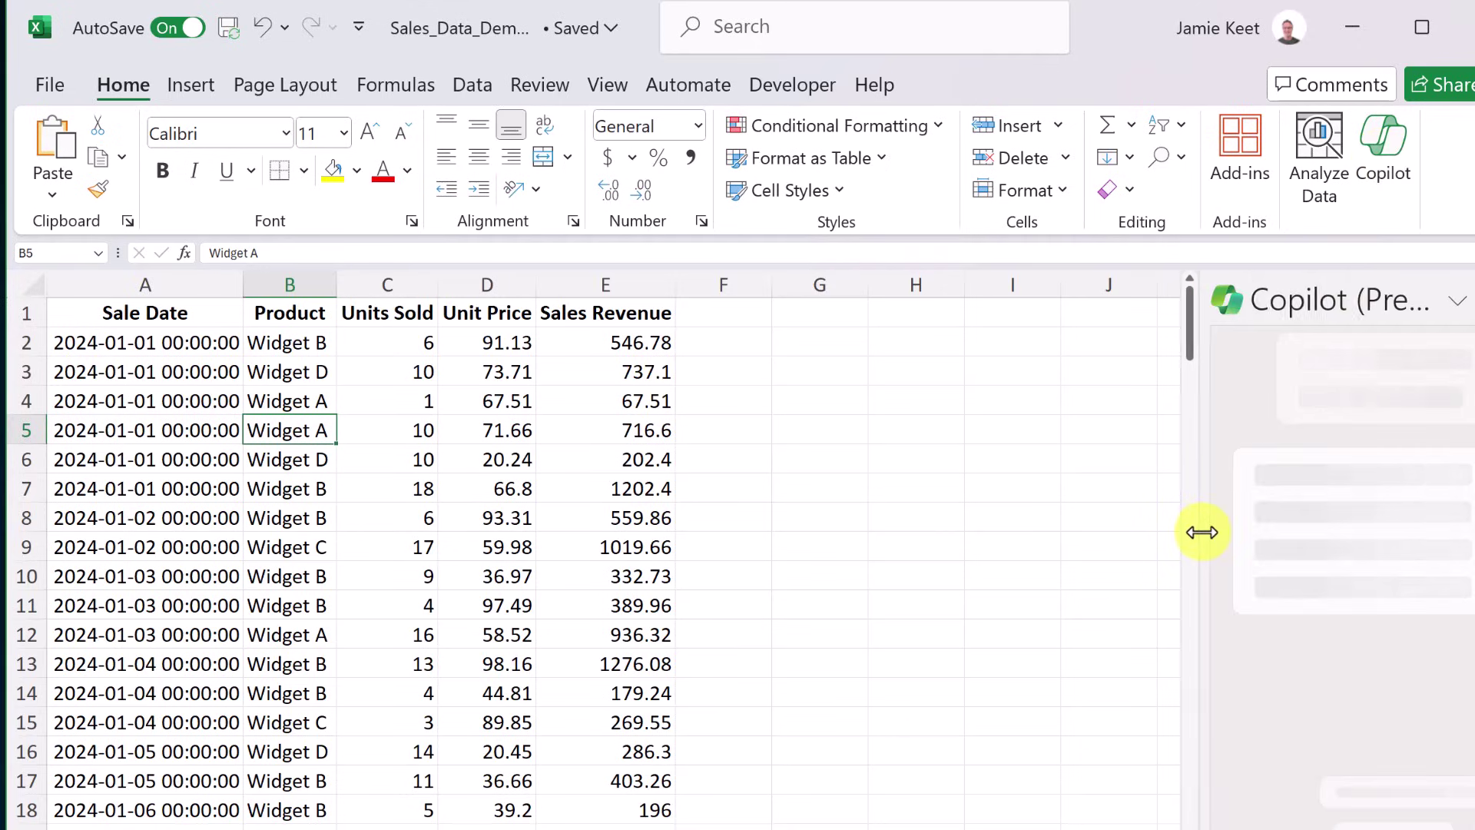
drag(1203, 532, 841, 519)
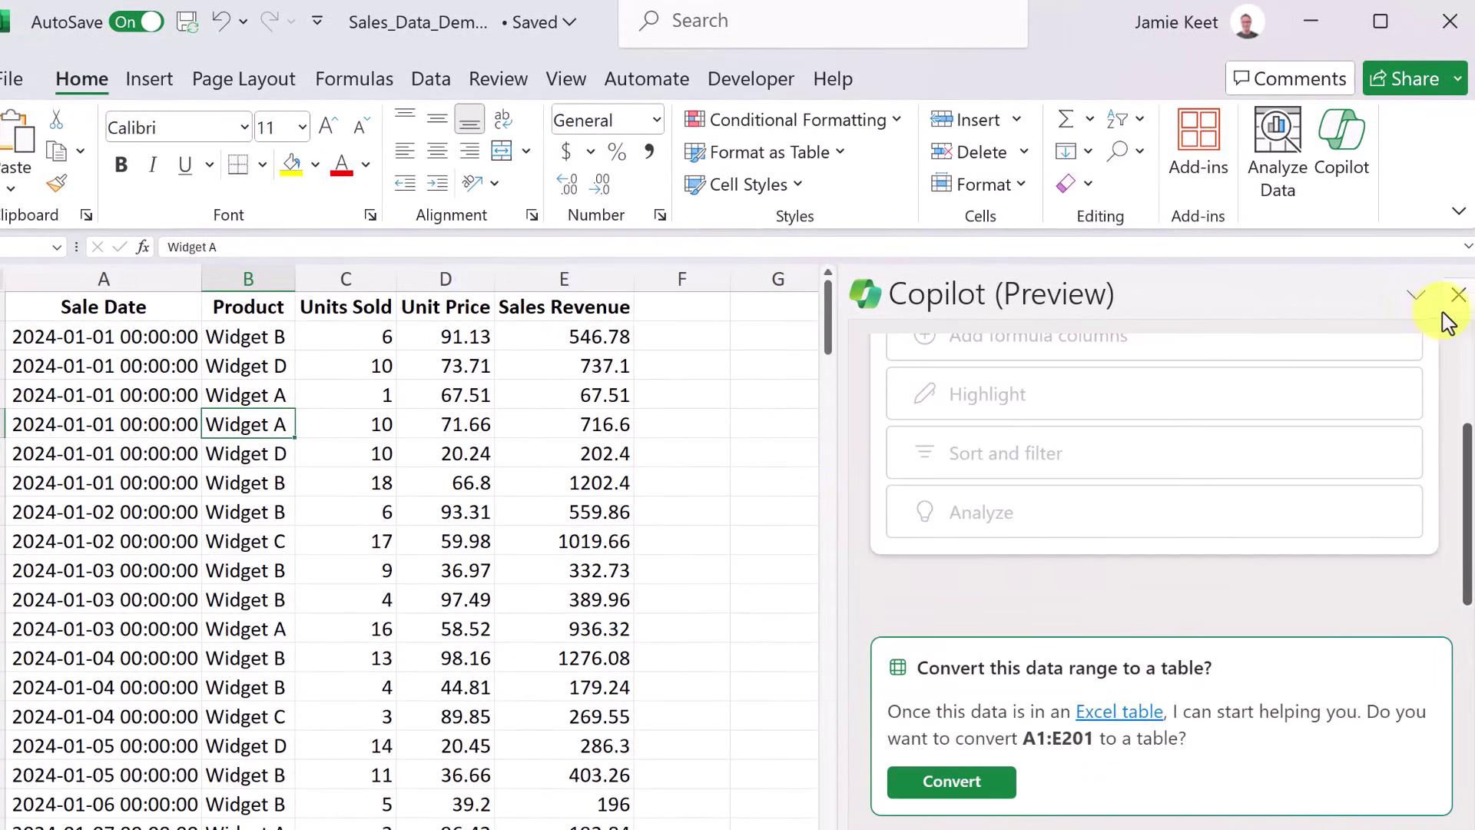
click(1420, 300)
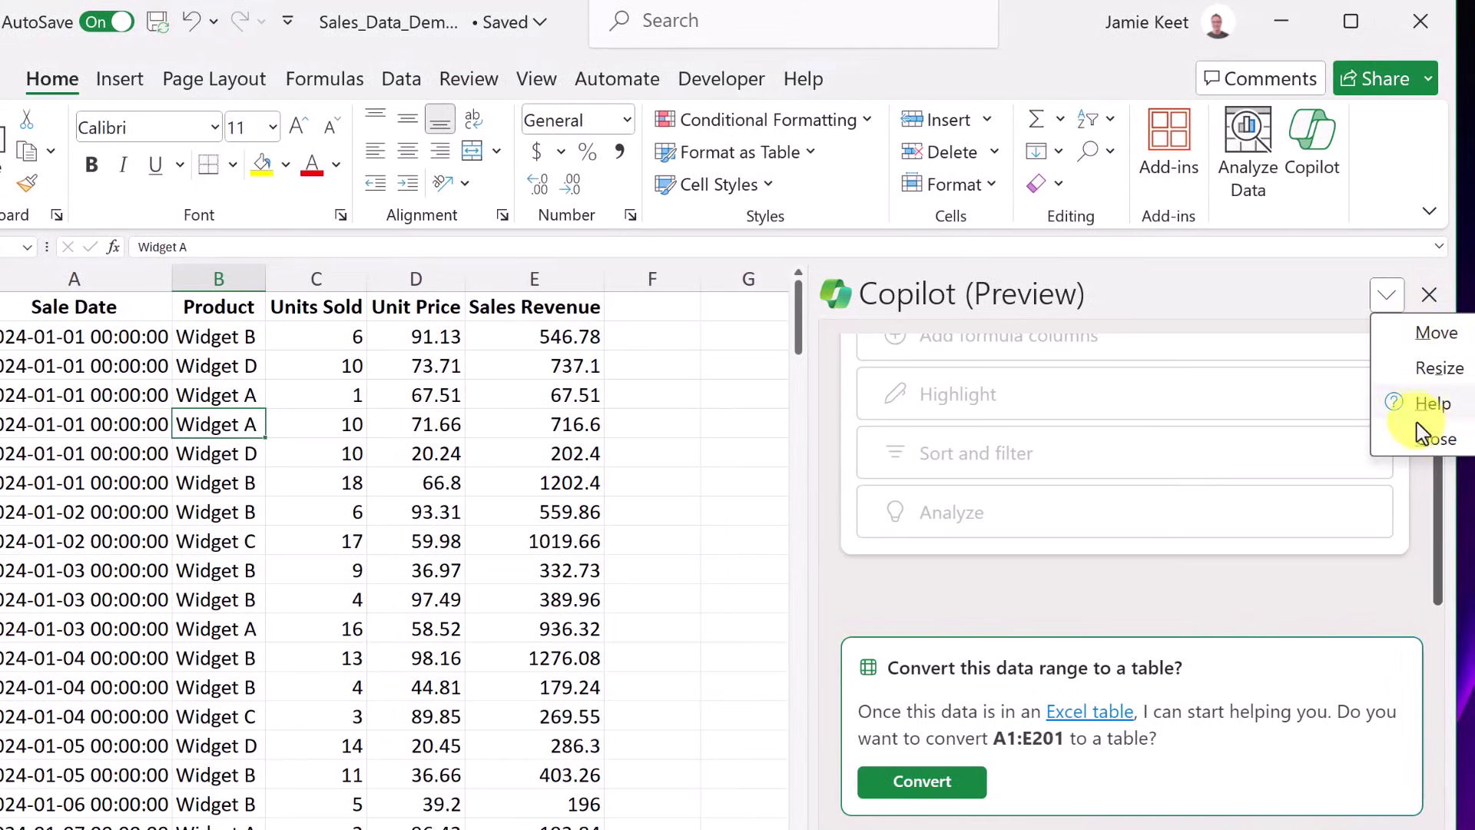
click(1333, 292)
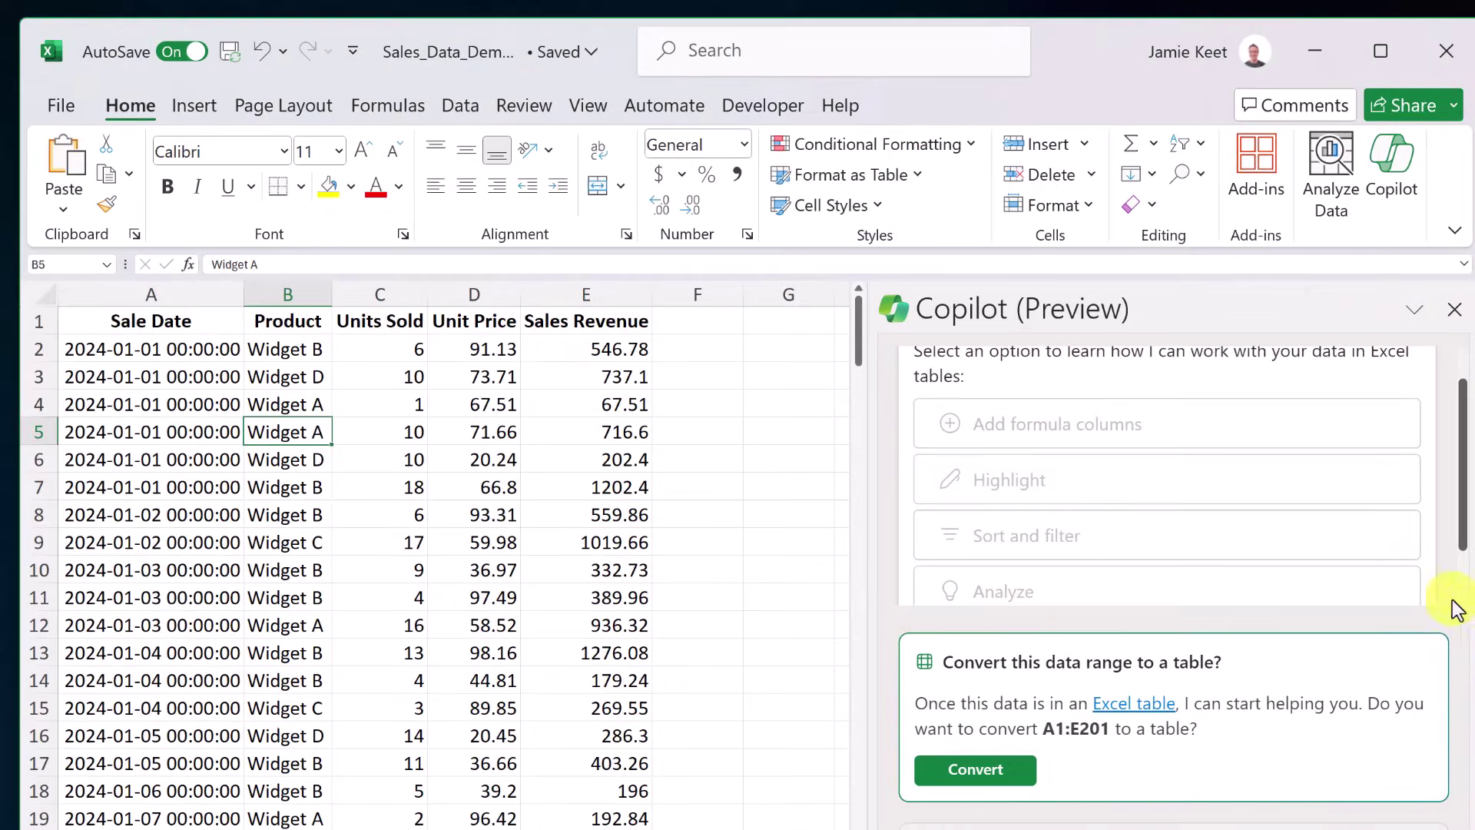
scroll(1152, 456, up, 1)
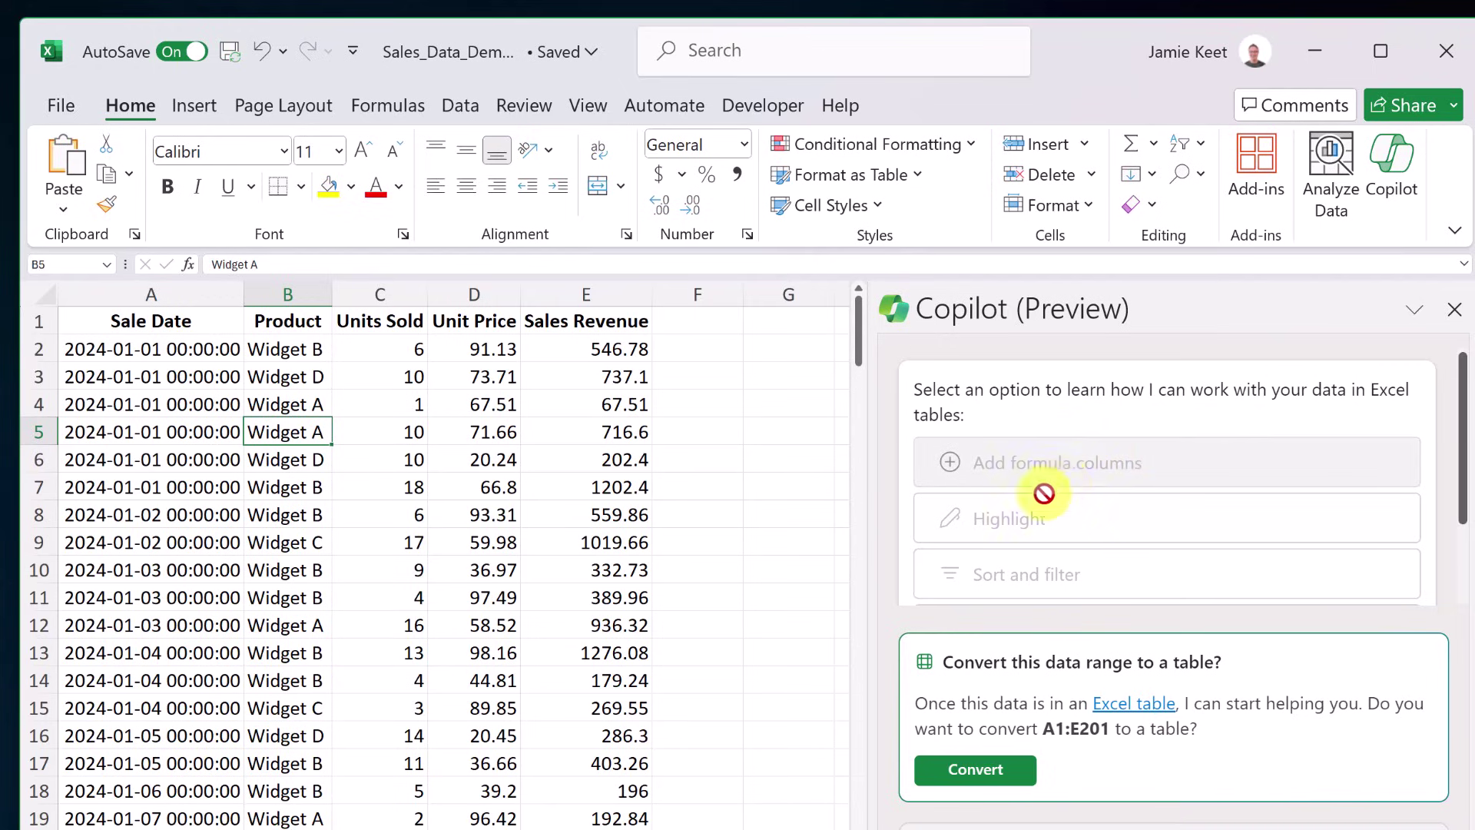
scroll(1067, 568, down, 1)
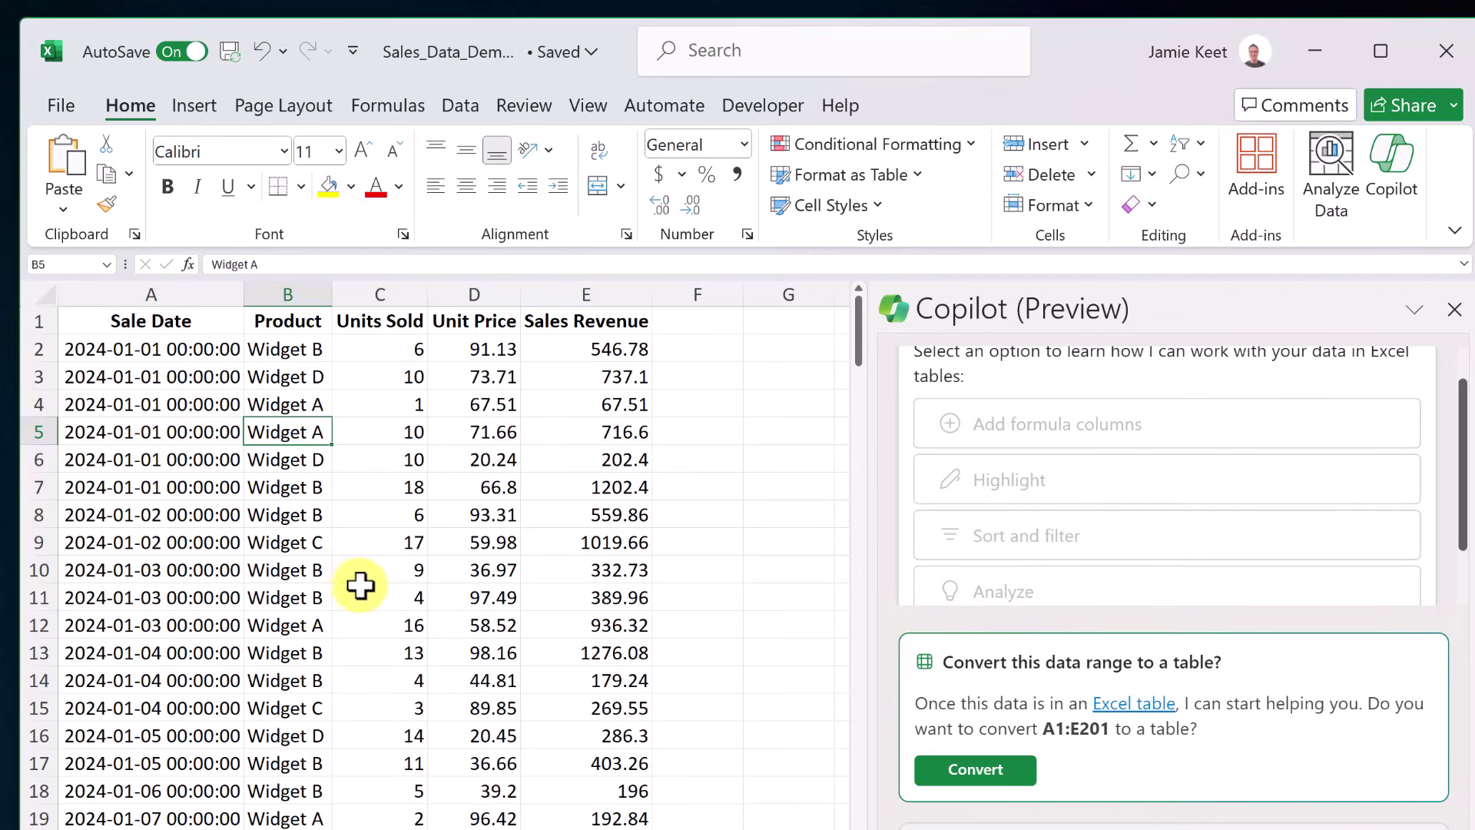
click(177, 108)
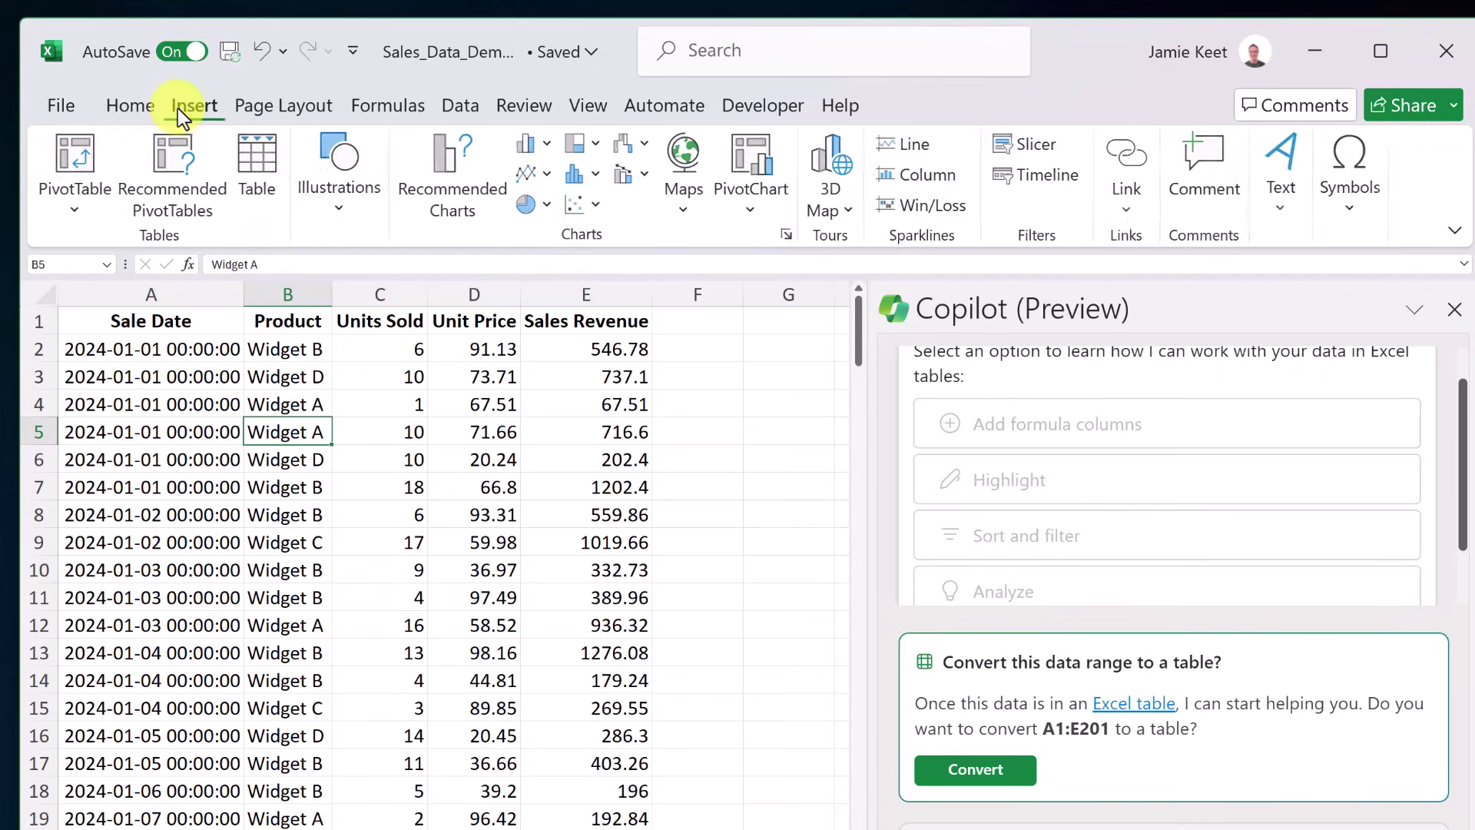
click(131, 109)
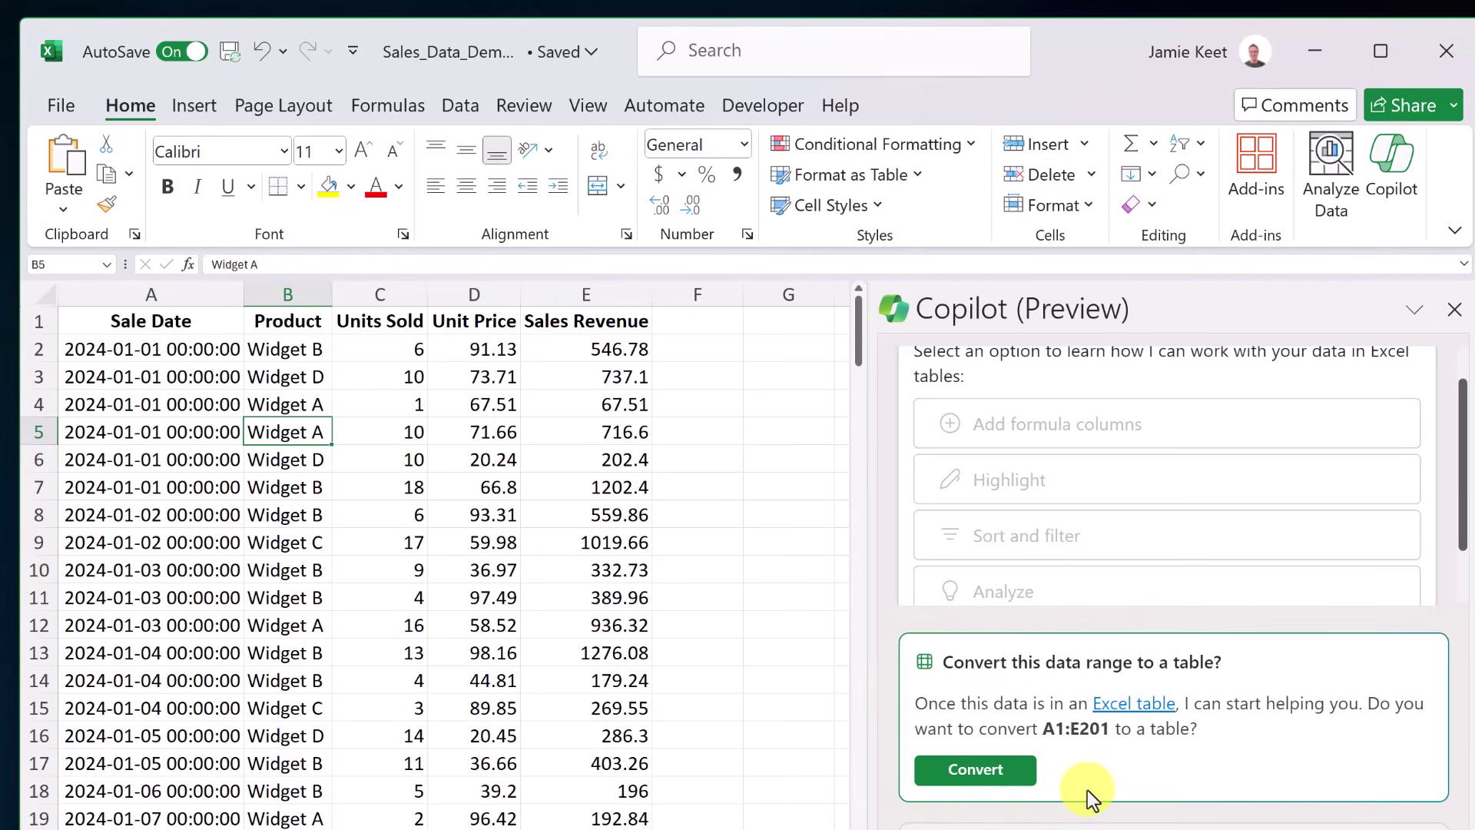
- Convert A1:E201 into Table1 through Copilot, then browse Table Styles without changing anything
click(978, 778)
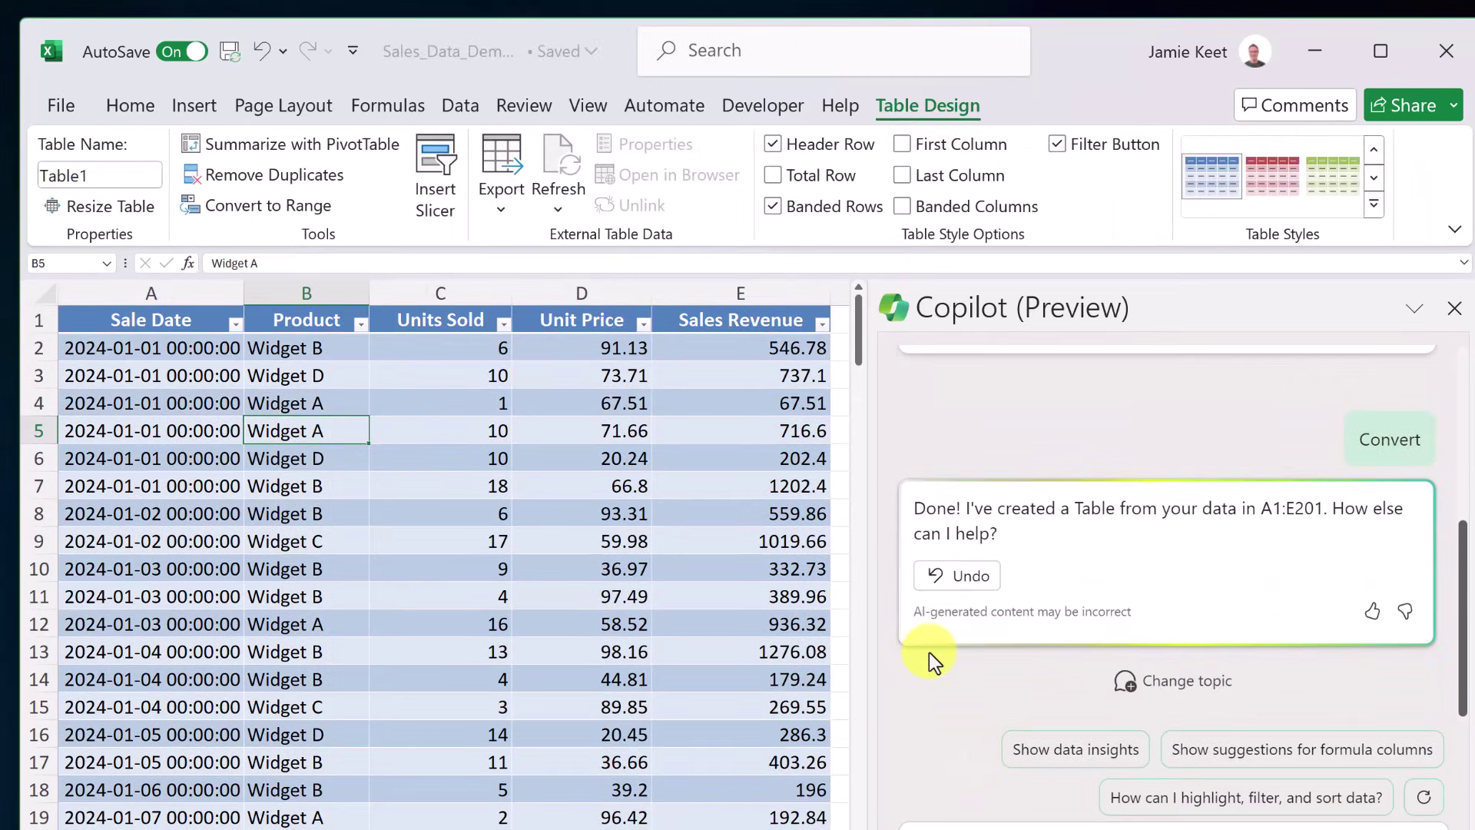
scroll(929, 660, up, 2)
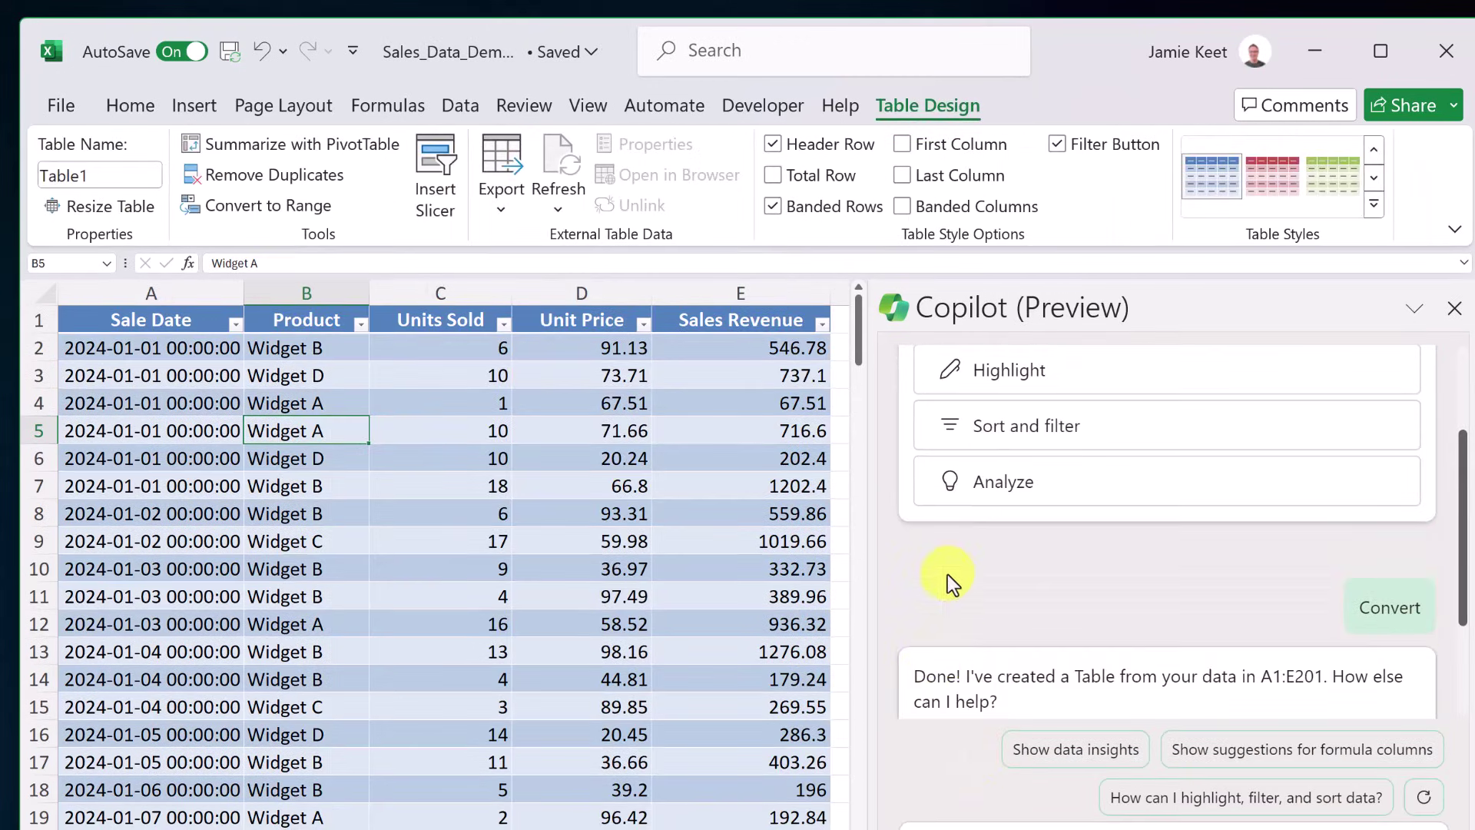
scroll(925, 573, up, 2)
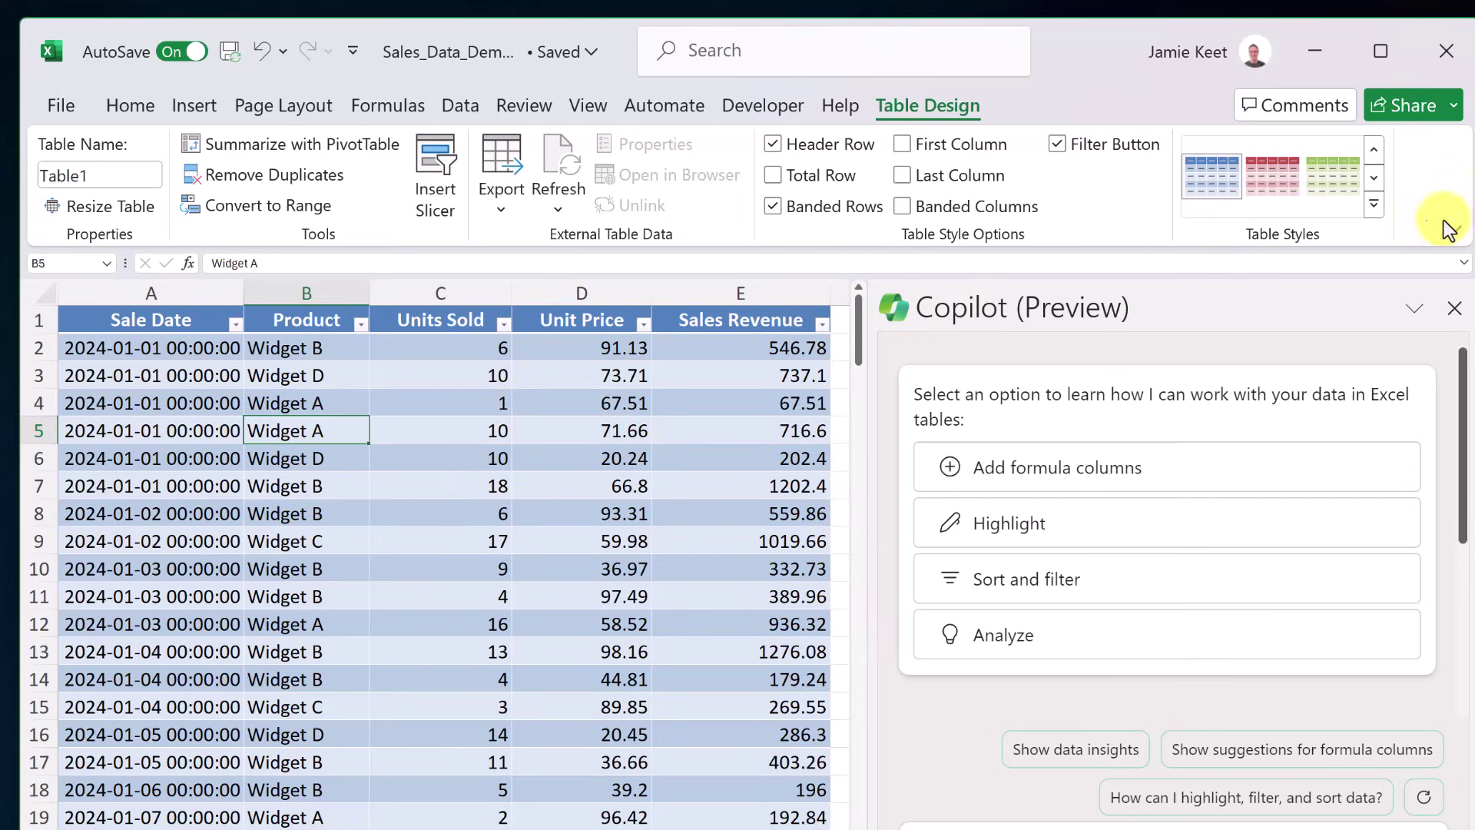
click(1372, 207)
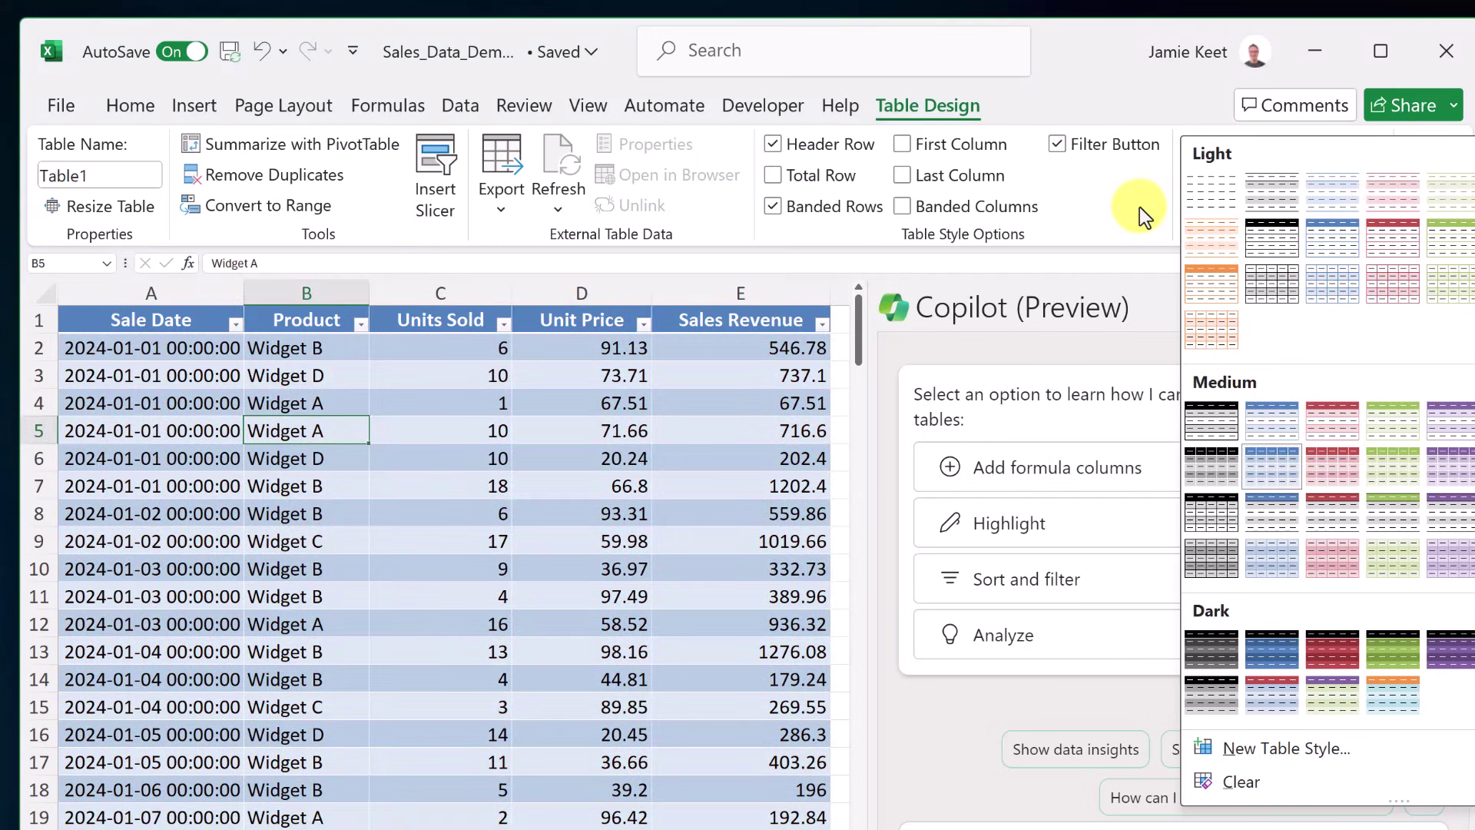
click(1141, 206)
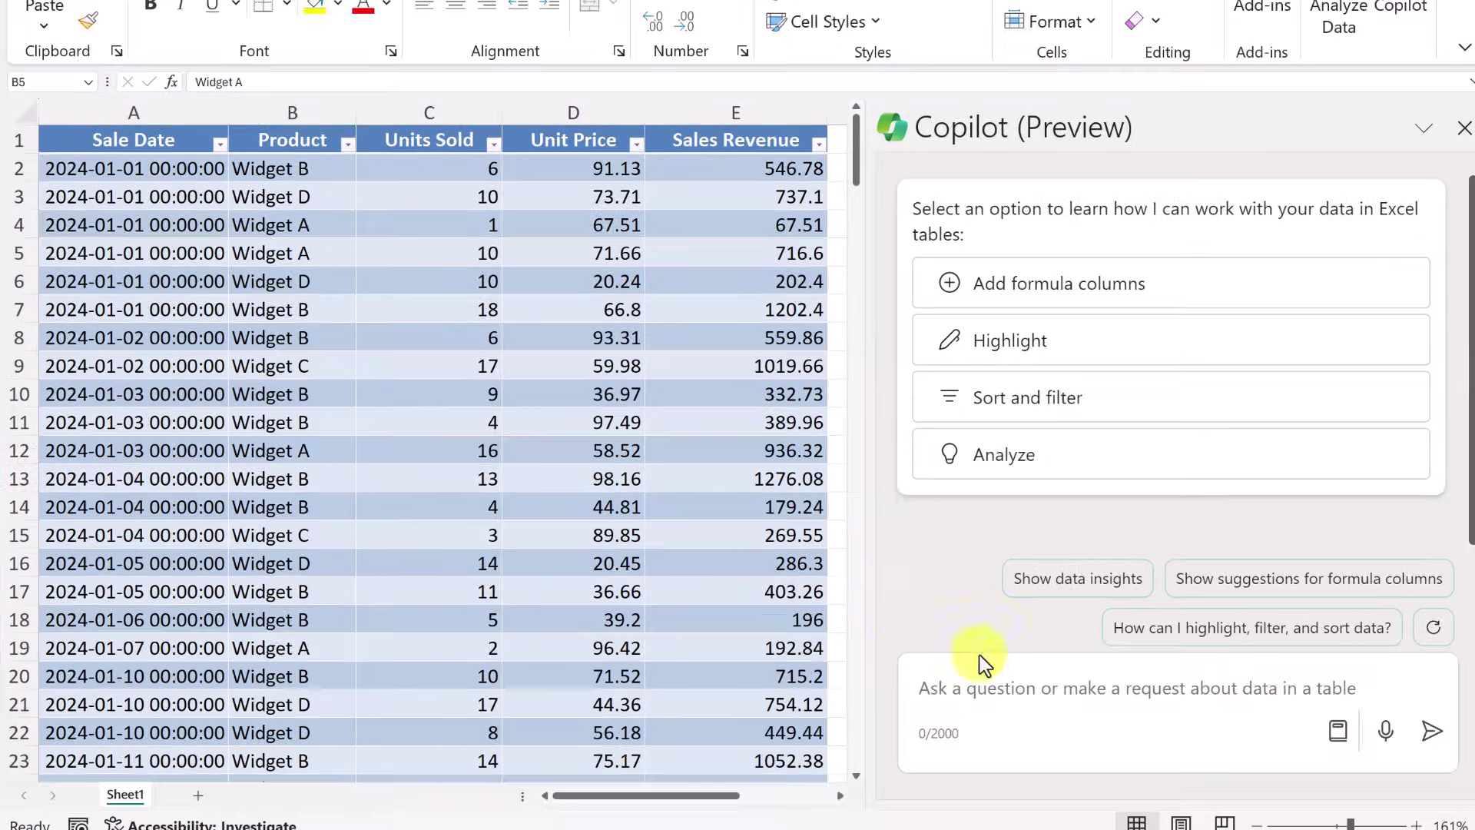
- Browse Copilot's example prompts for creating columns and understanding data, then dismiss the list
click(991, 701)
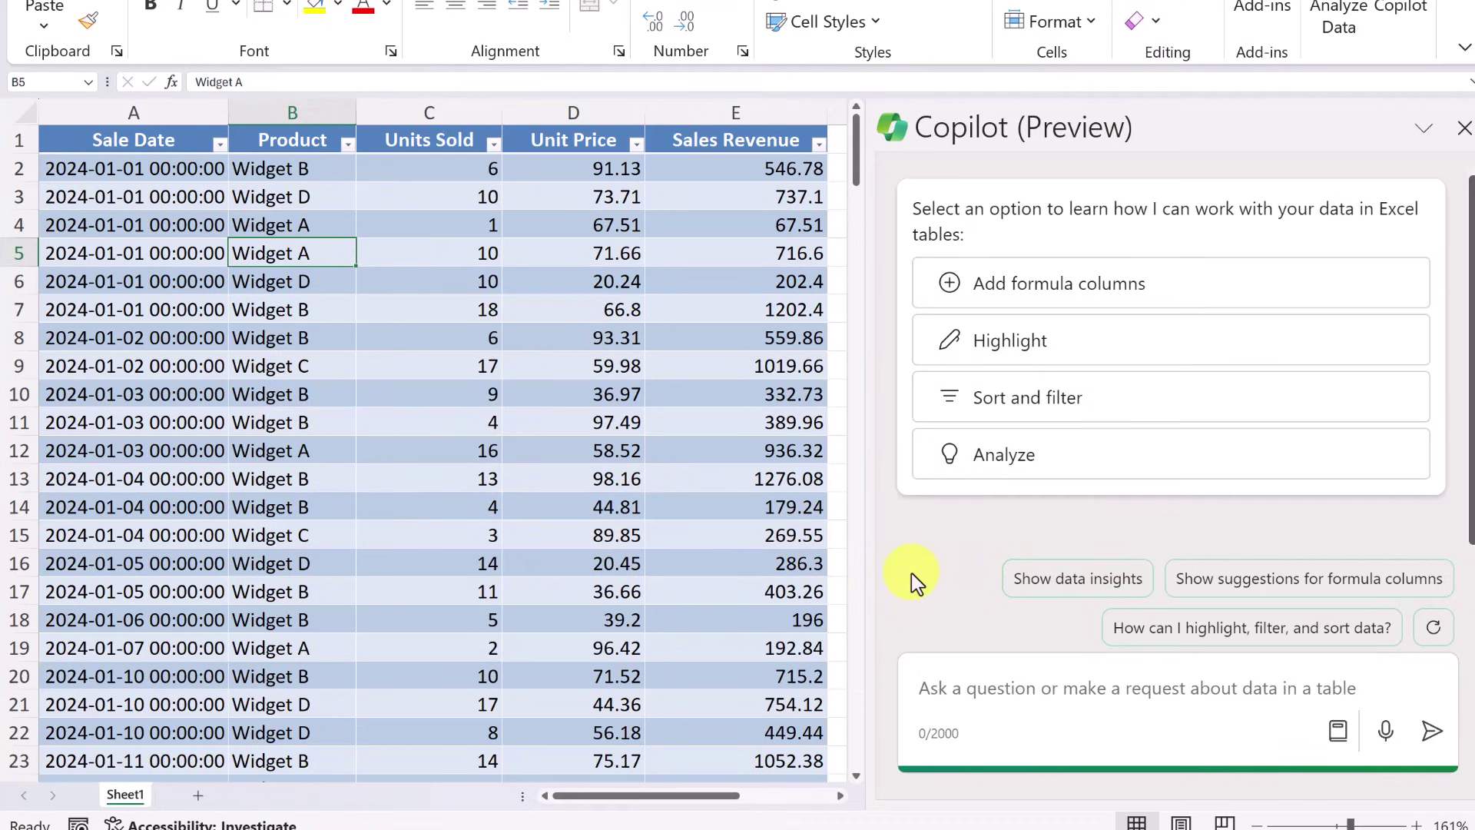
click(1343, 743)
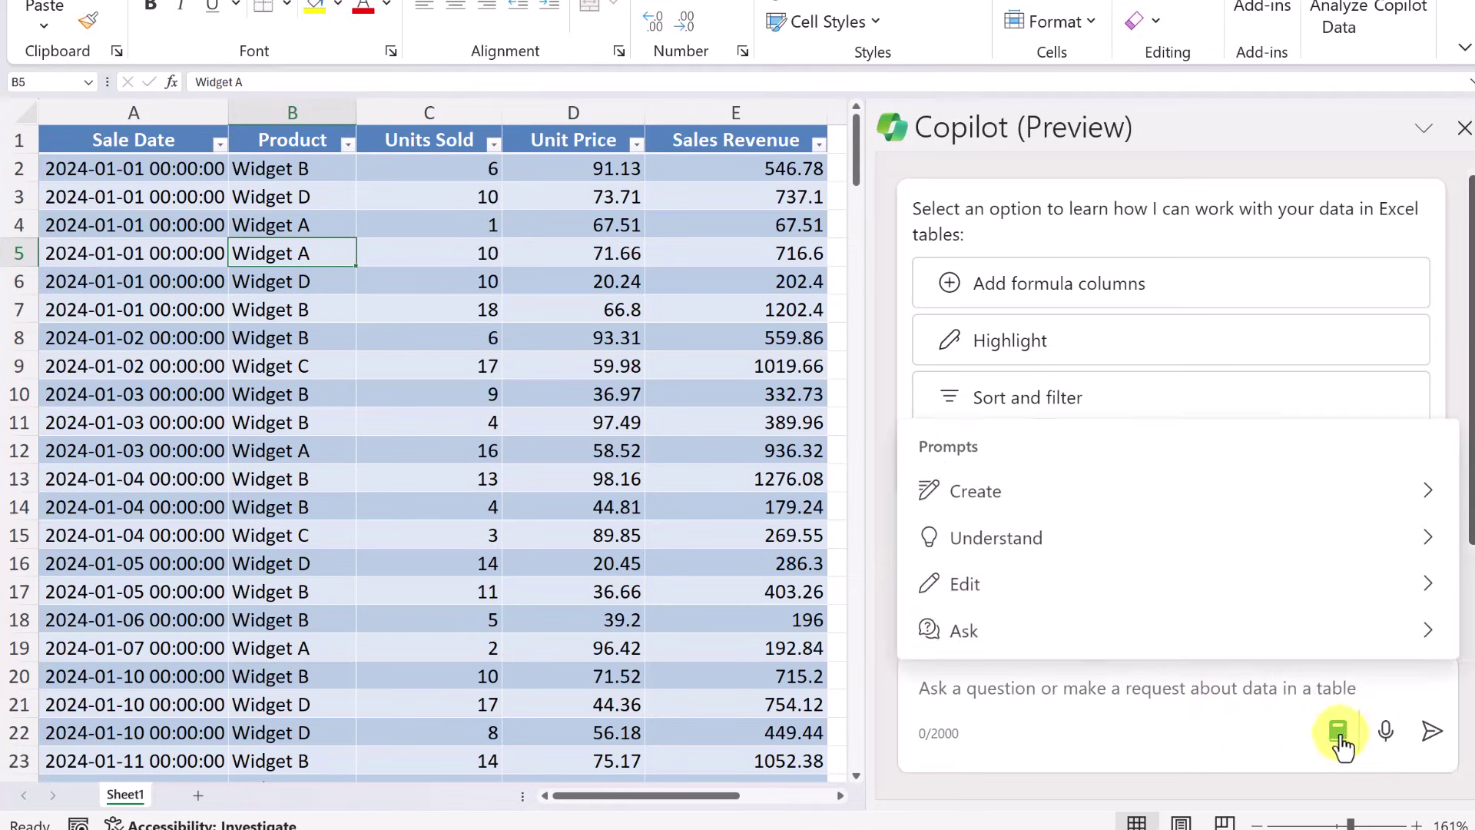
click(1429, 492)
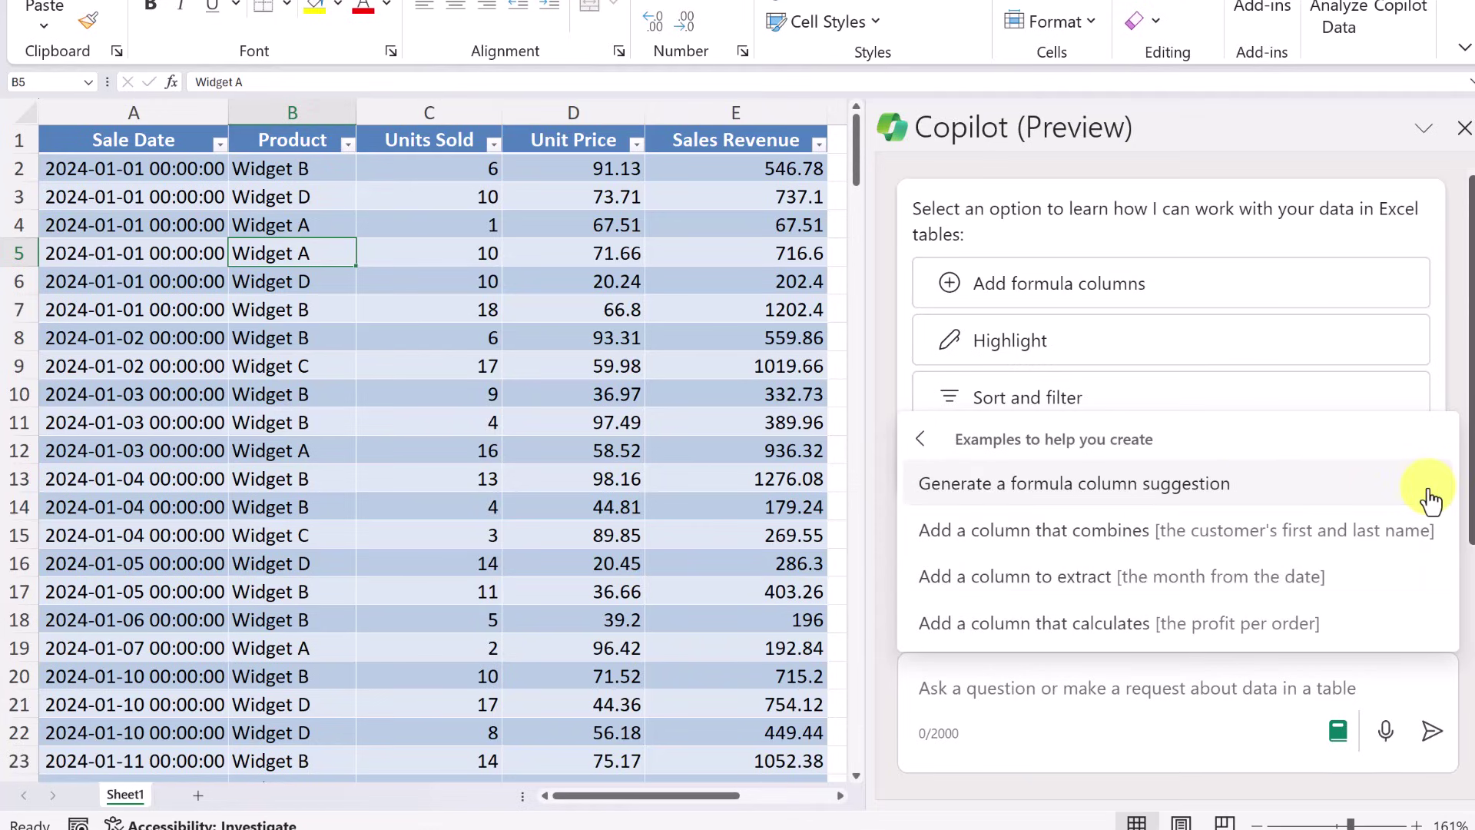
click(920, 446)
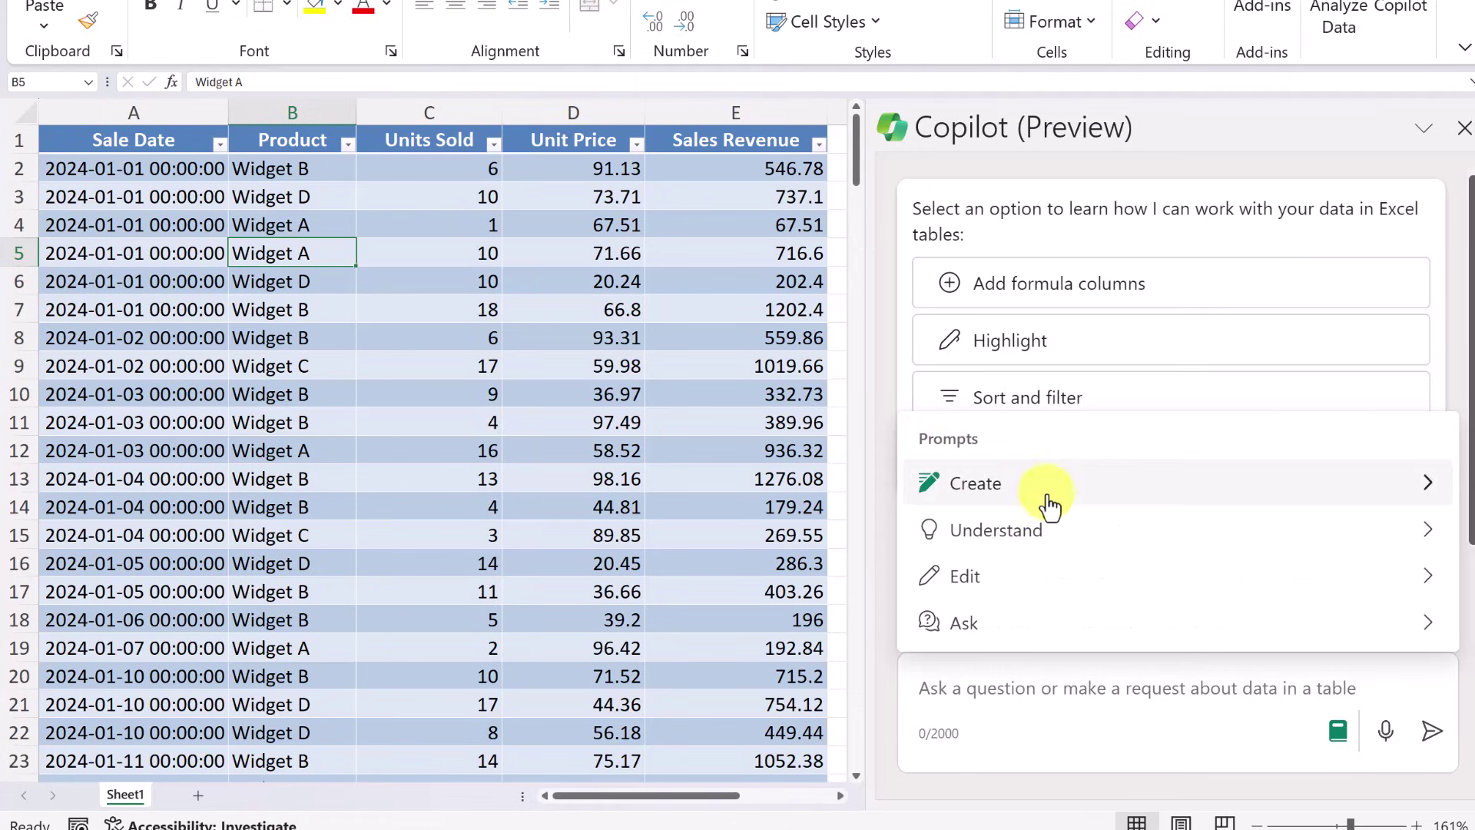
click(1430, 534)
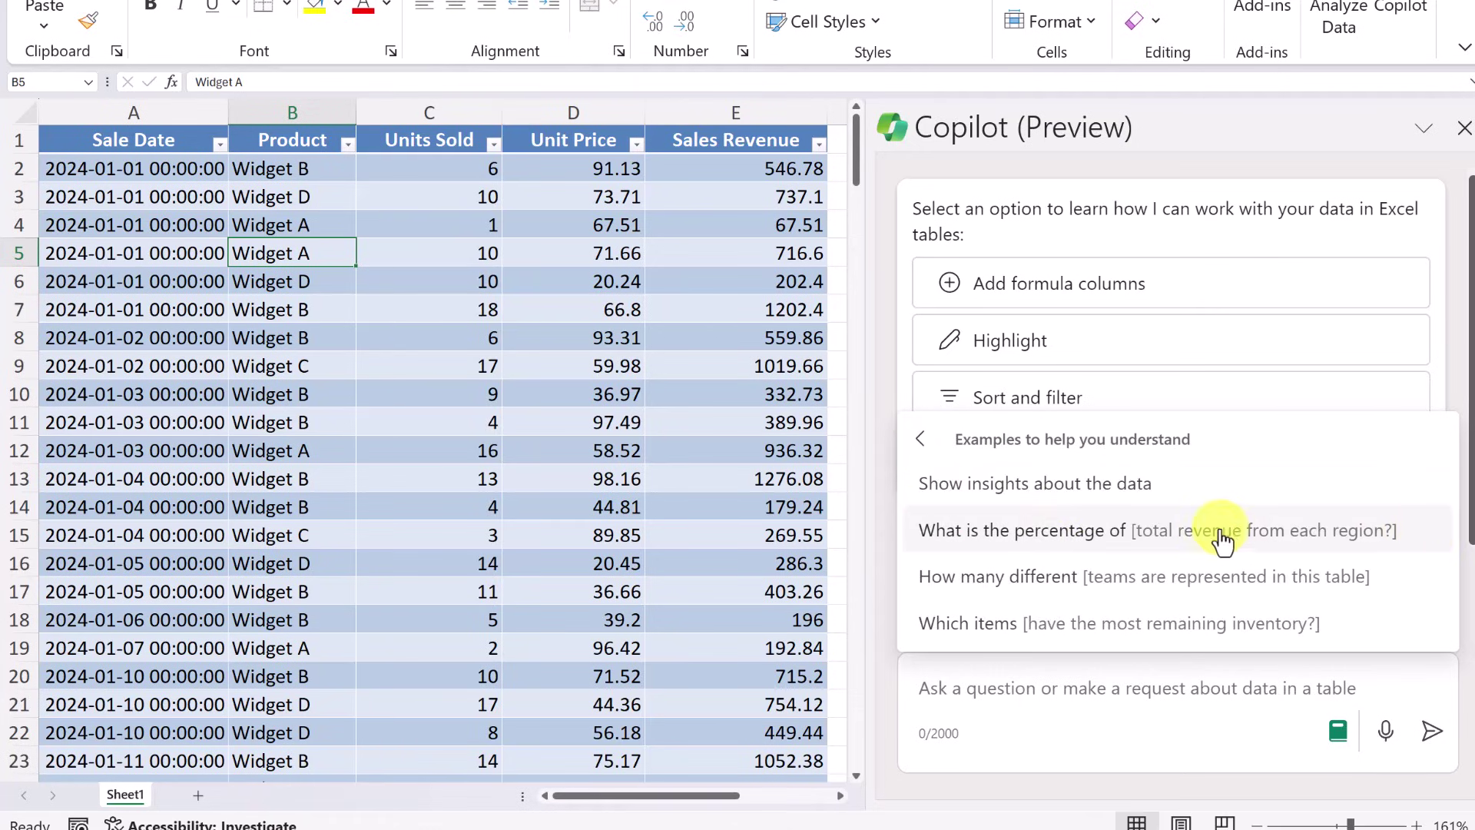
click(920, 442)
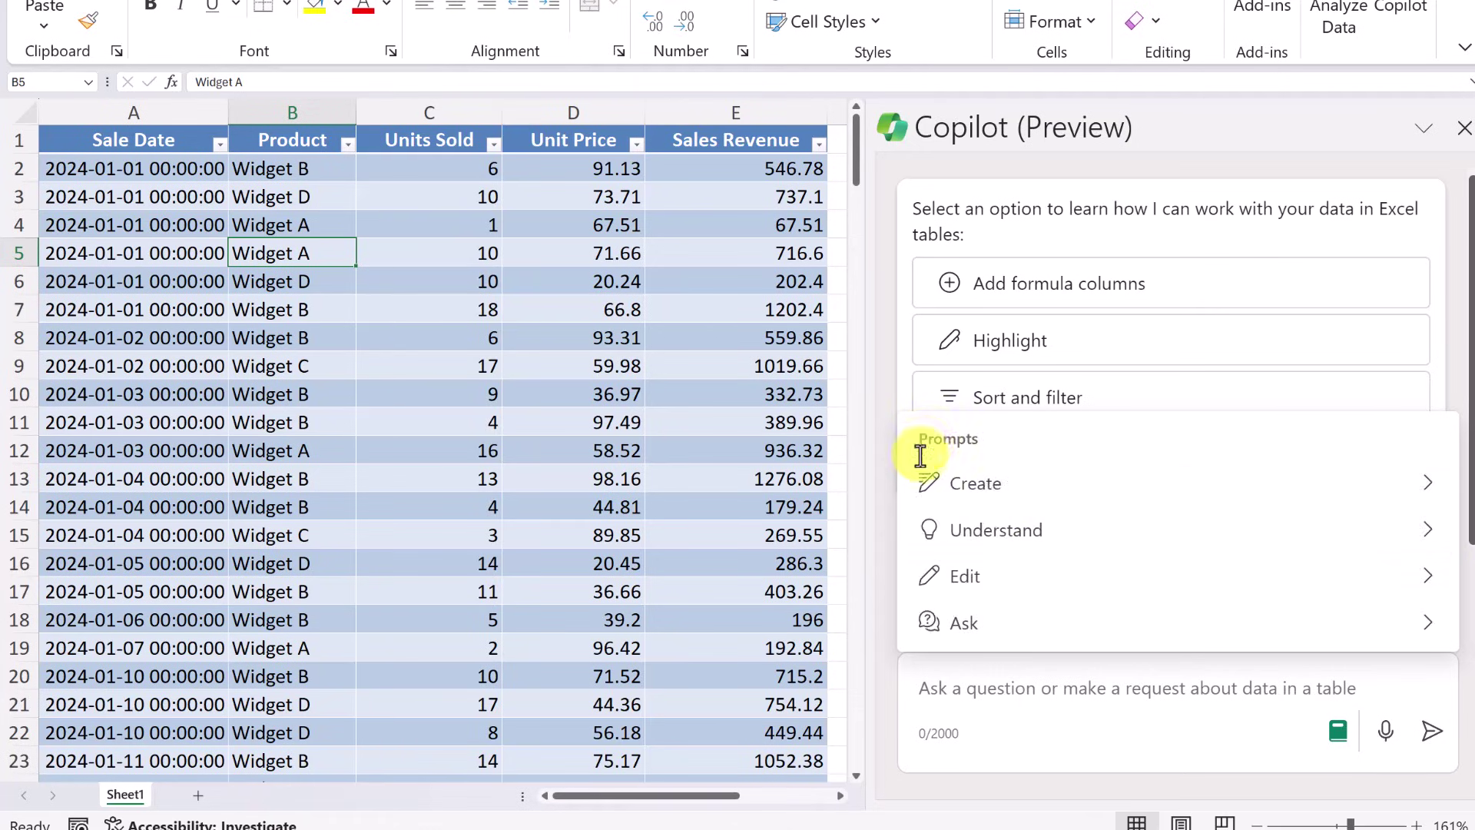
click(883, 597)
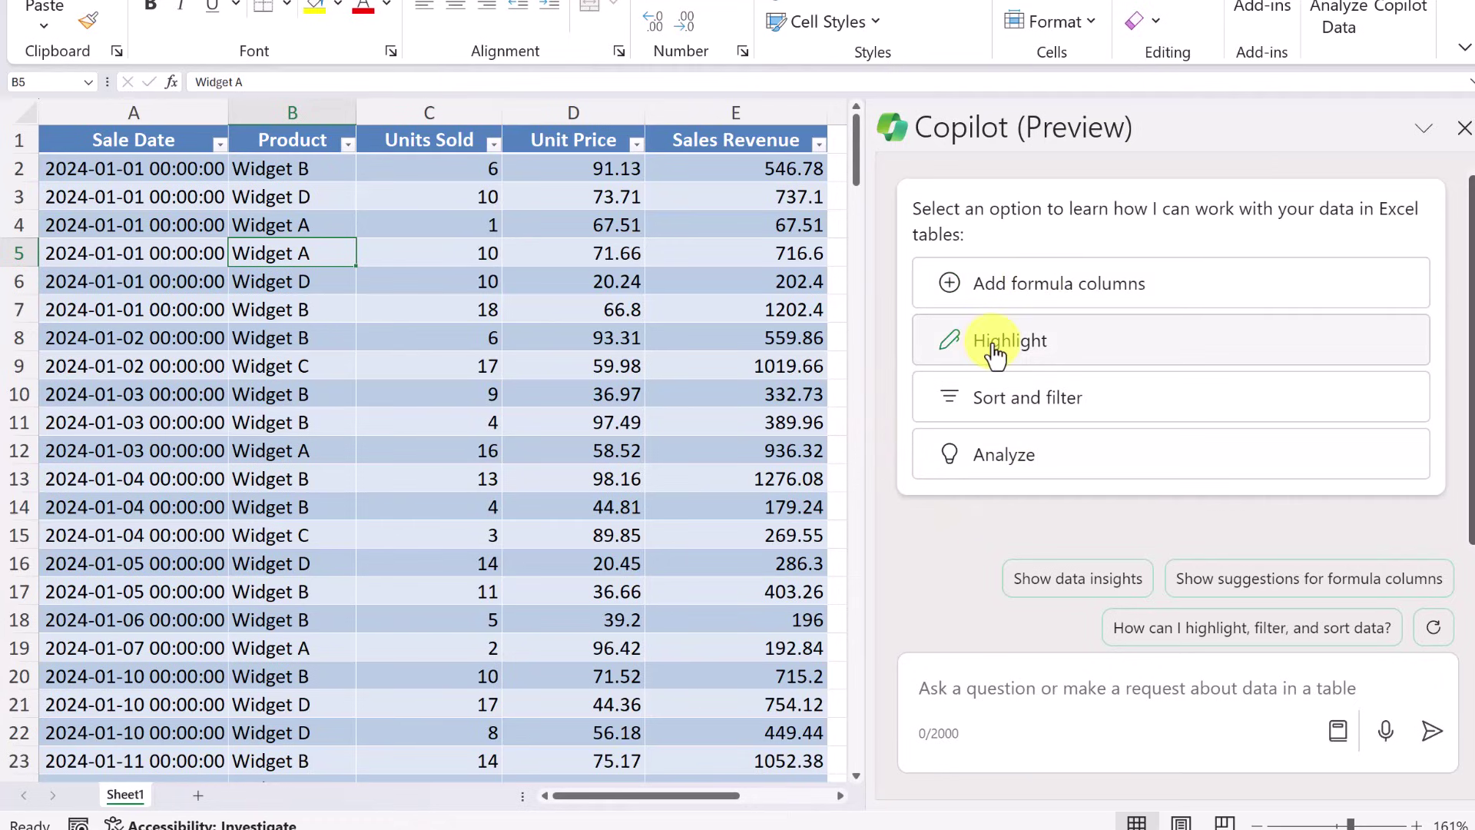
- Use Copilot's Highlight card to bold the Sale Date column, then refresh the suggestions
click(1027, 354)
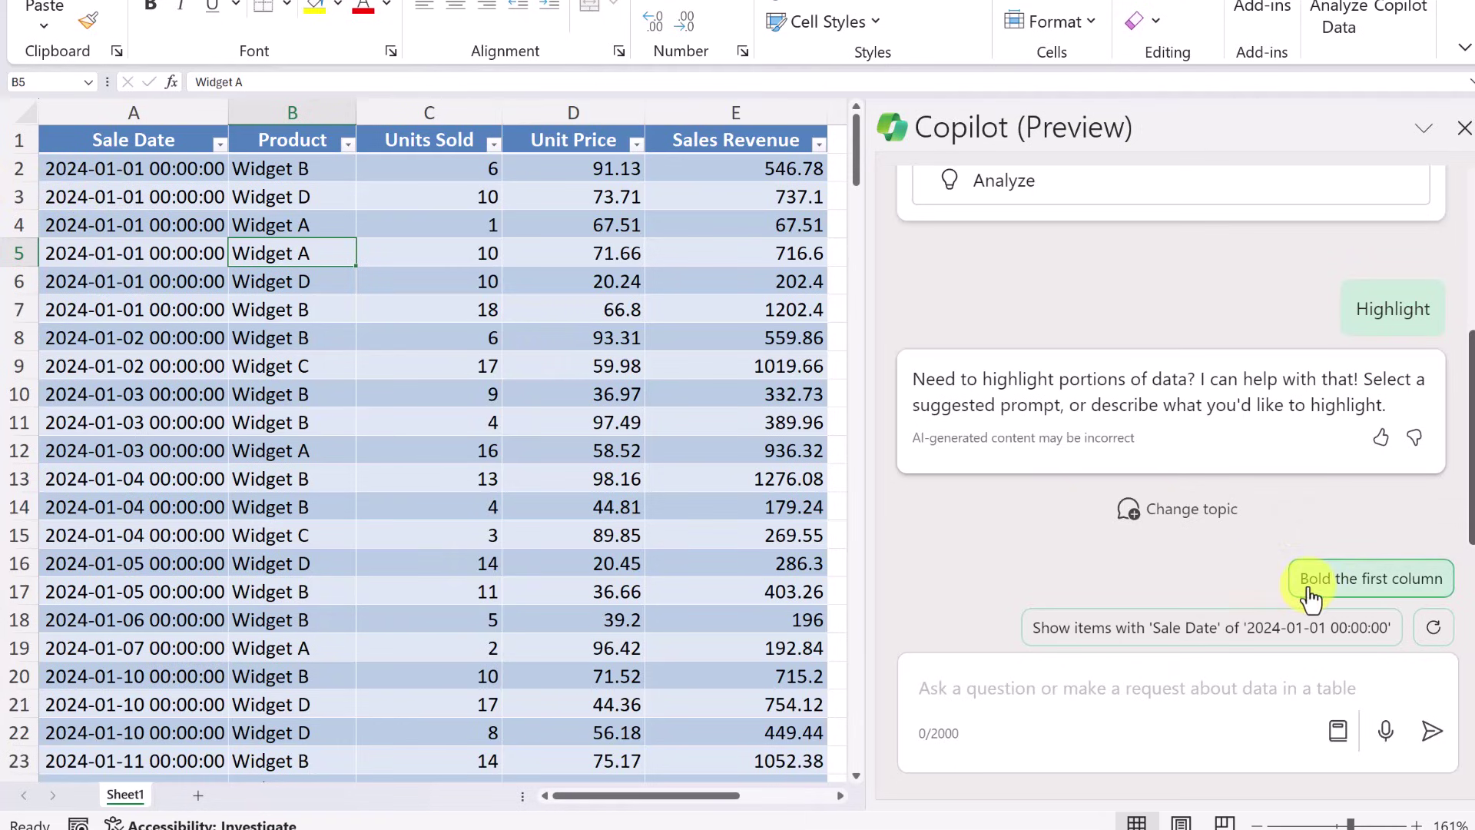
click(1335, 586)
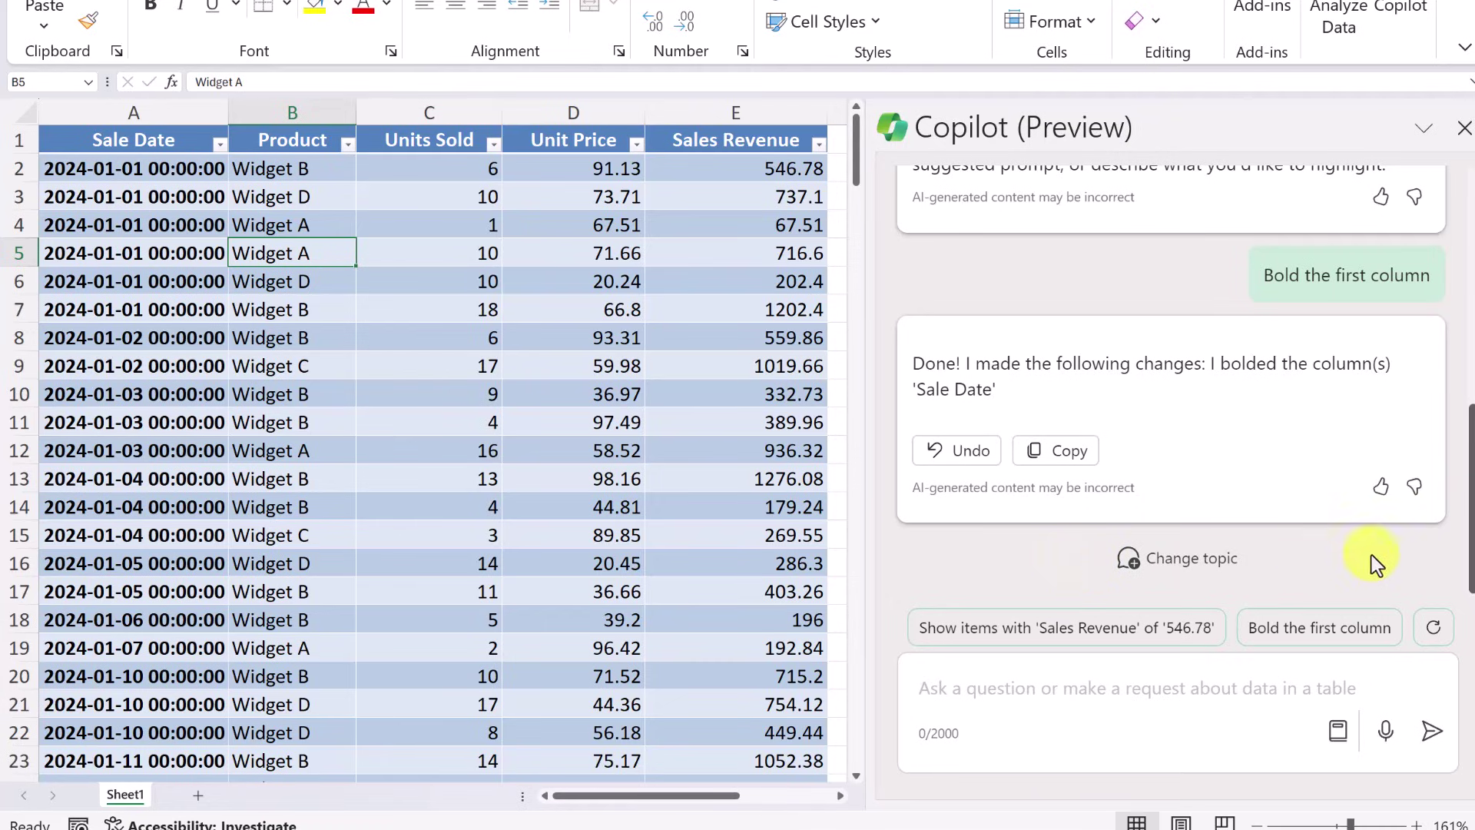
click(1433, 630)
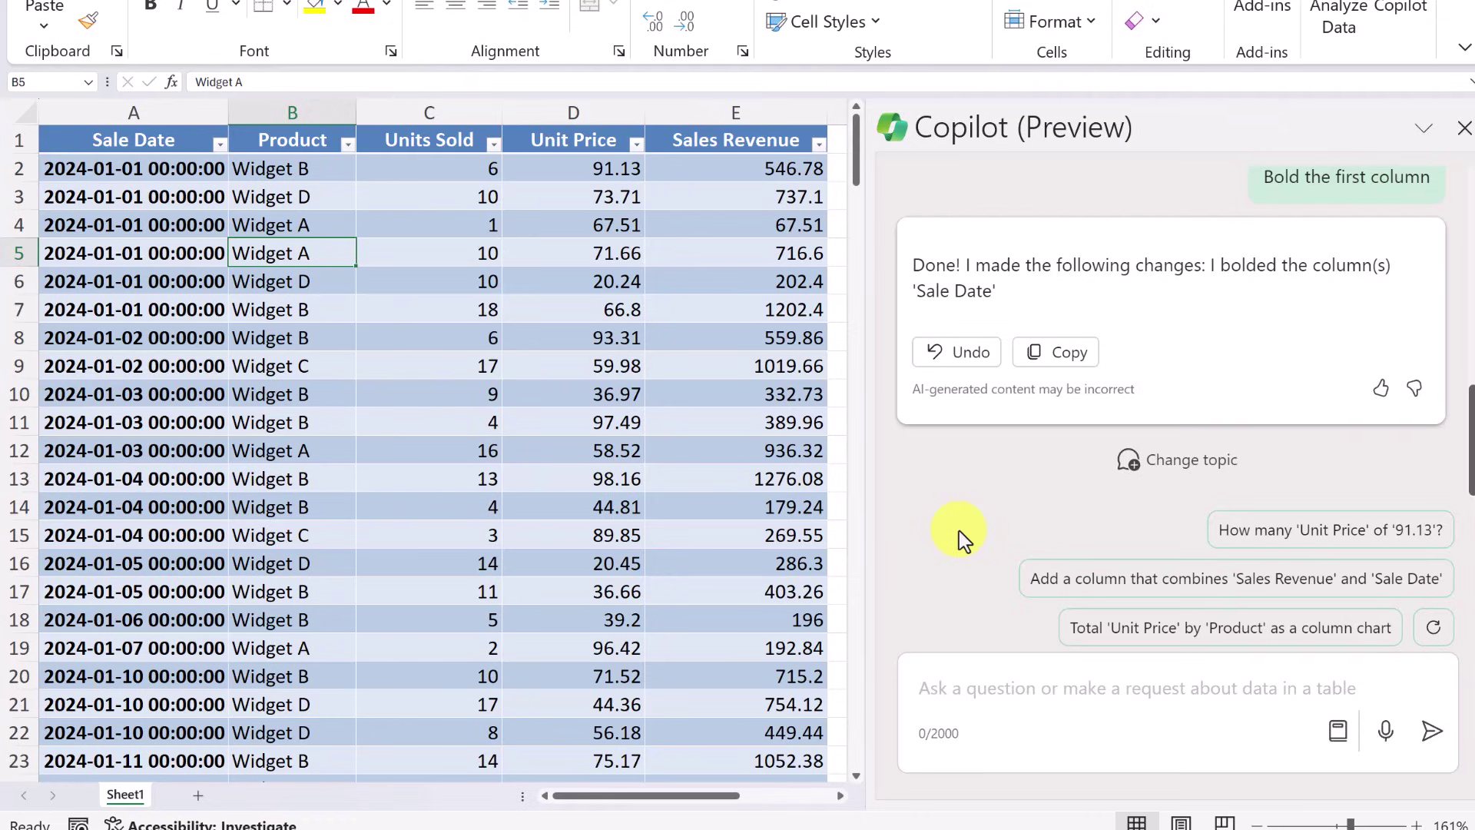
scroll(1098, 458, up, 5)
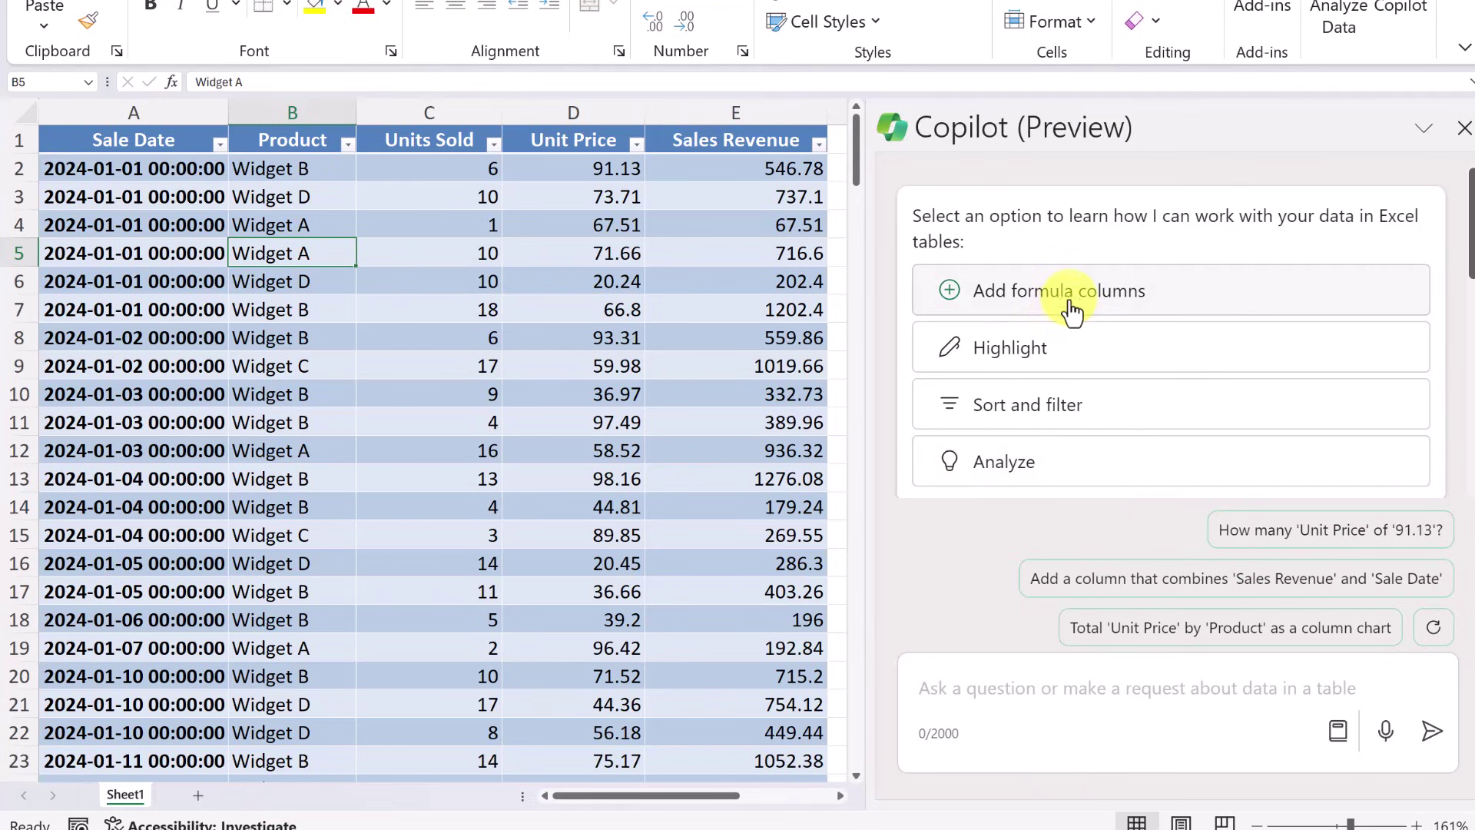
- Send Copilot the 'Add formula columns' request and refresh its suggested prompts
click(1072, 308)
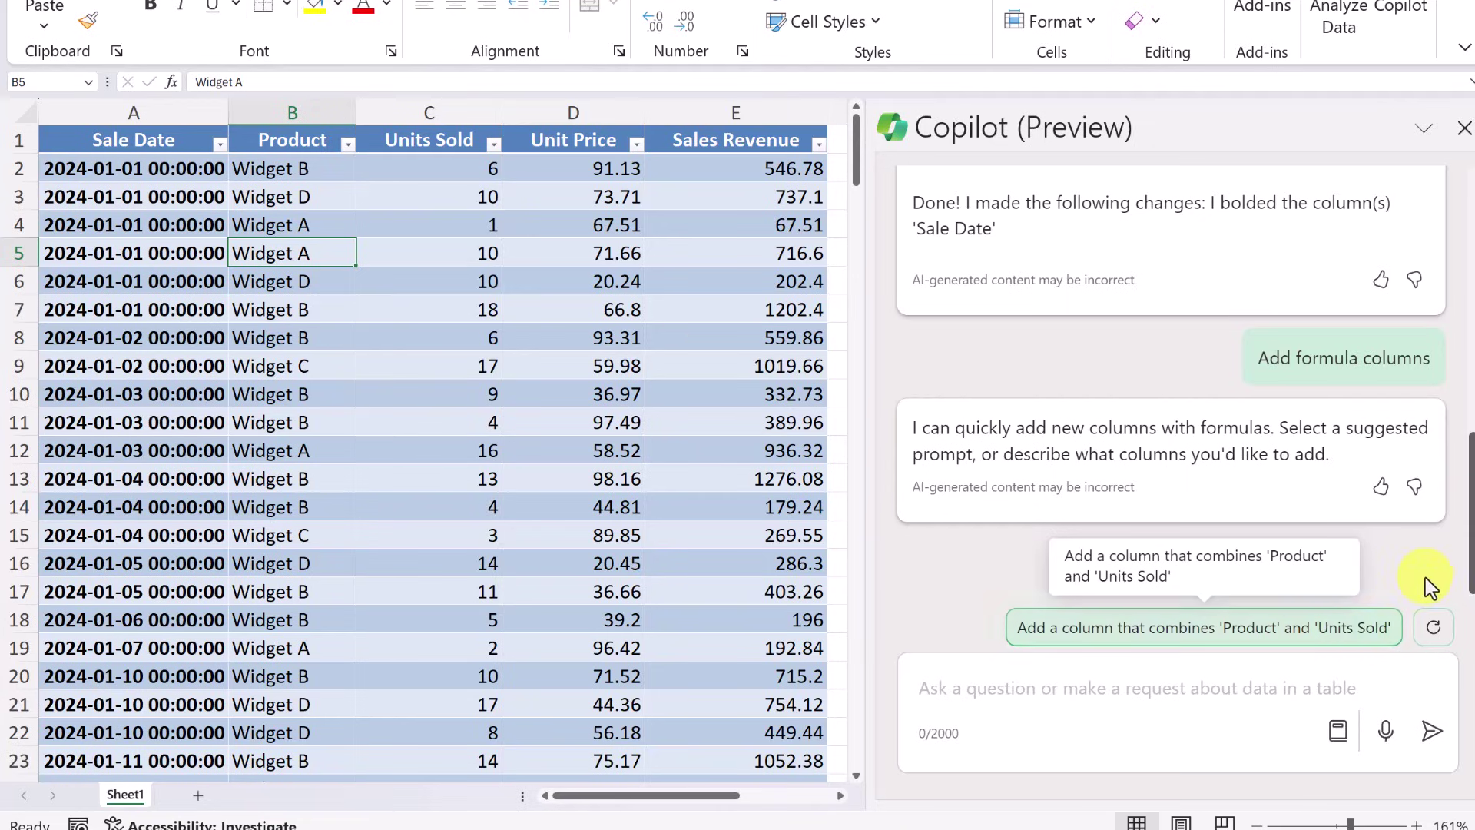
click(1434, 628)
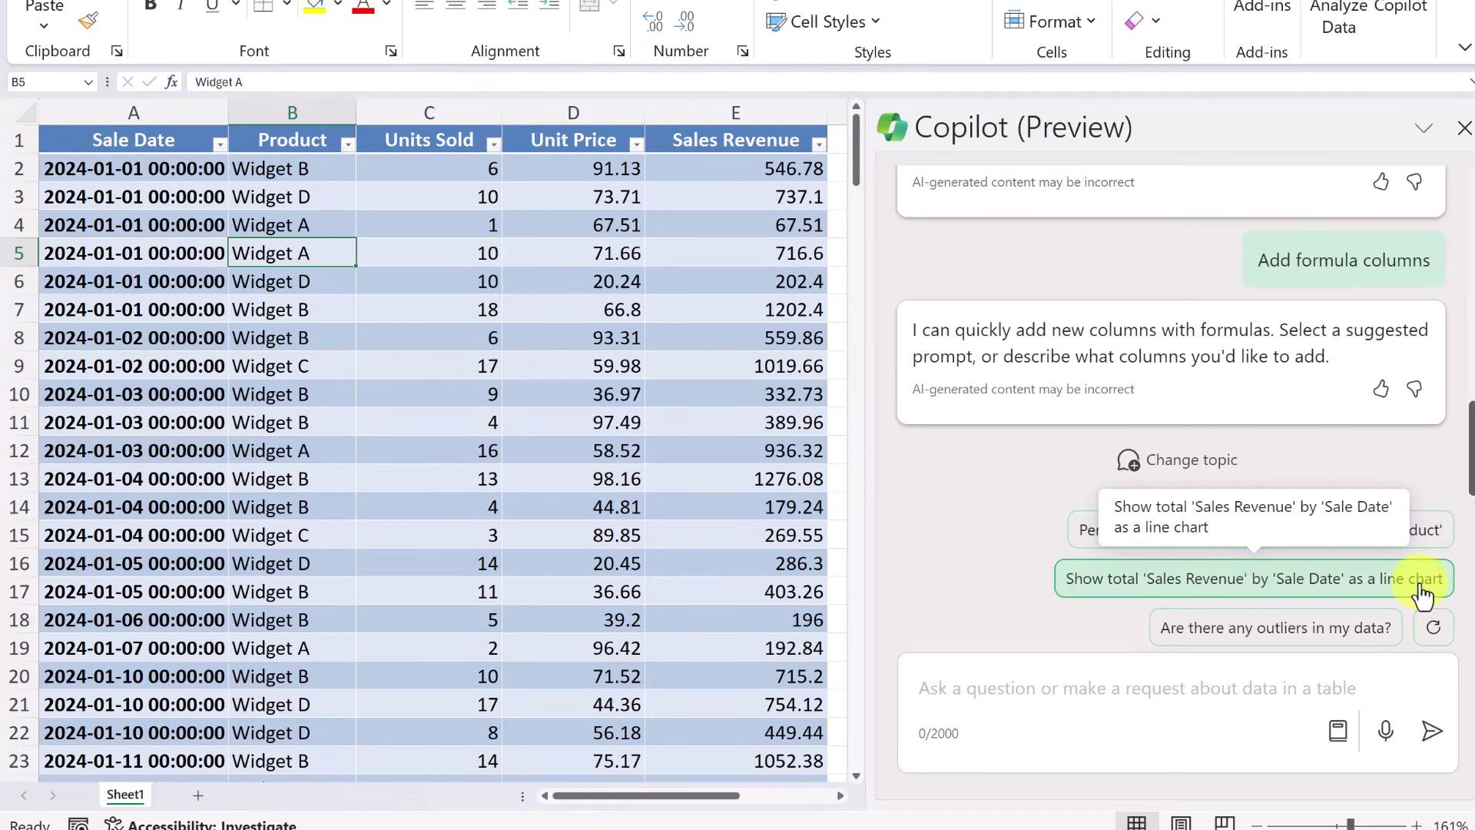
- Add Copilot's line chart of total Sales Revenue by Sale Date to a new sheet
click(1308, 584)
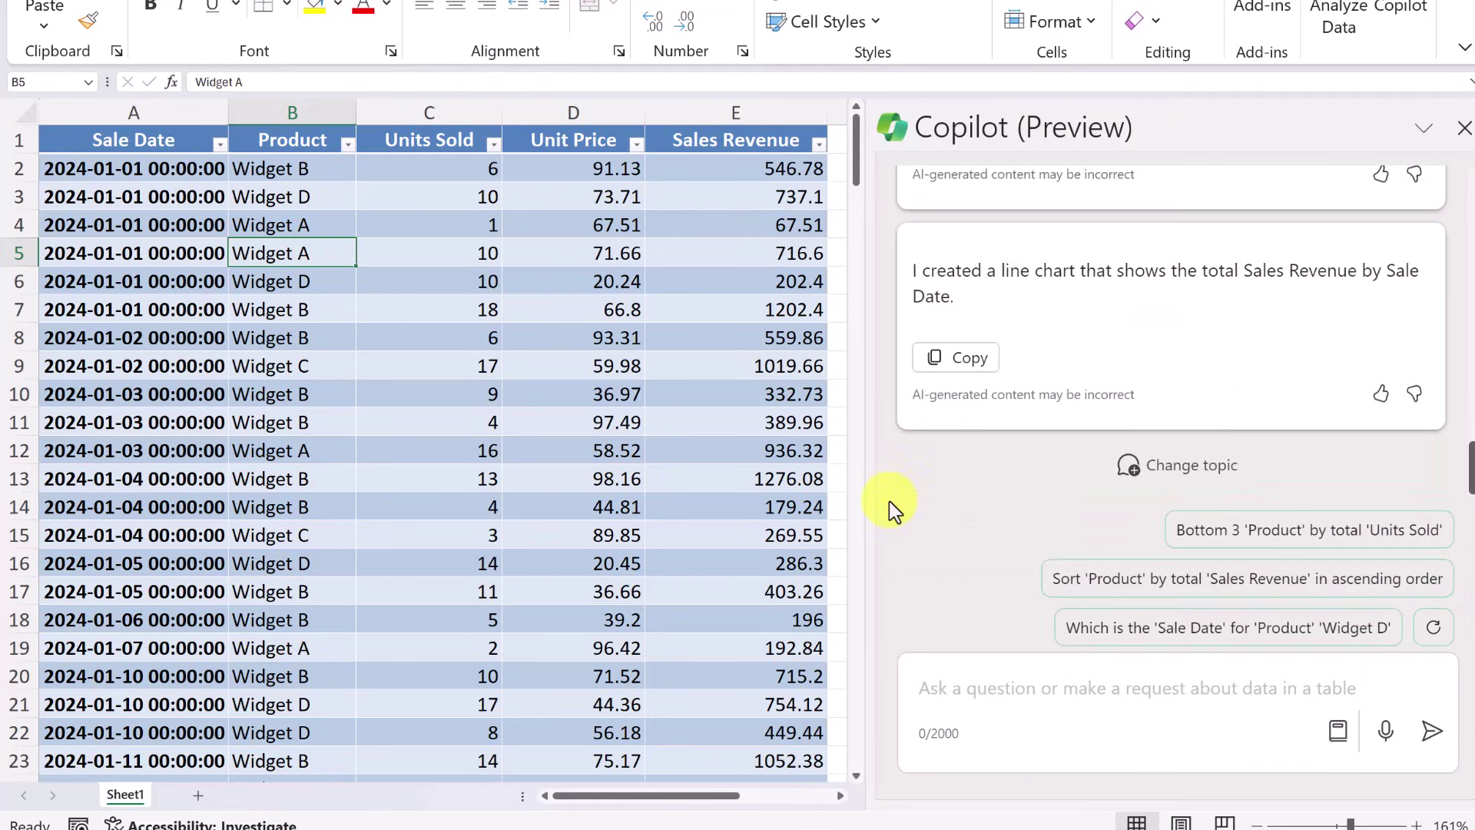
scroll(1136, 315, up, 2)
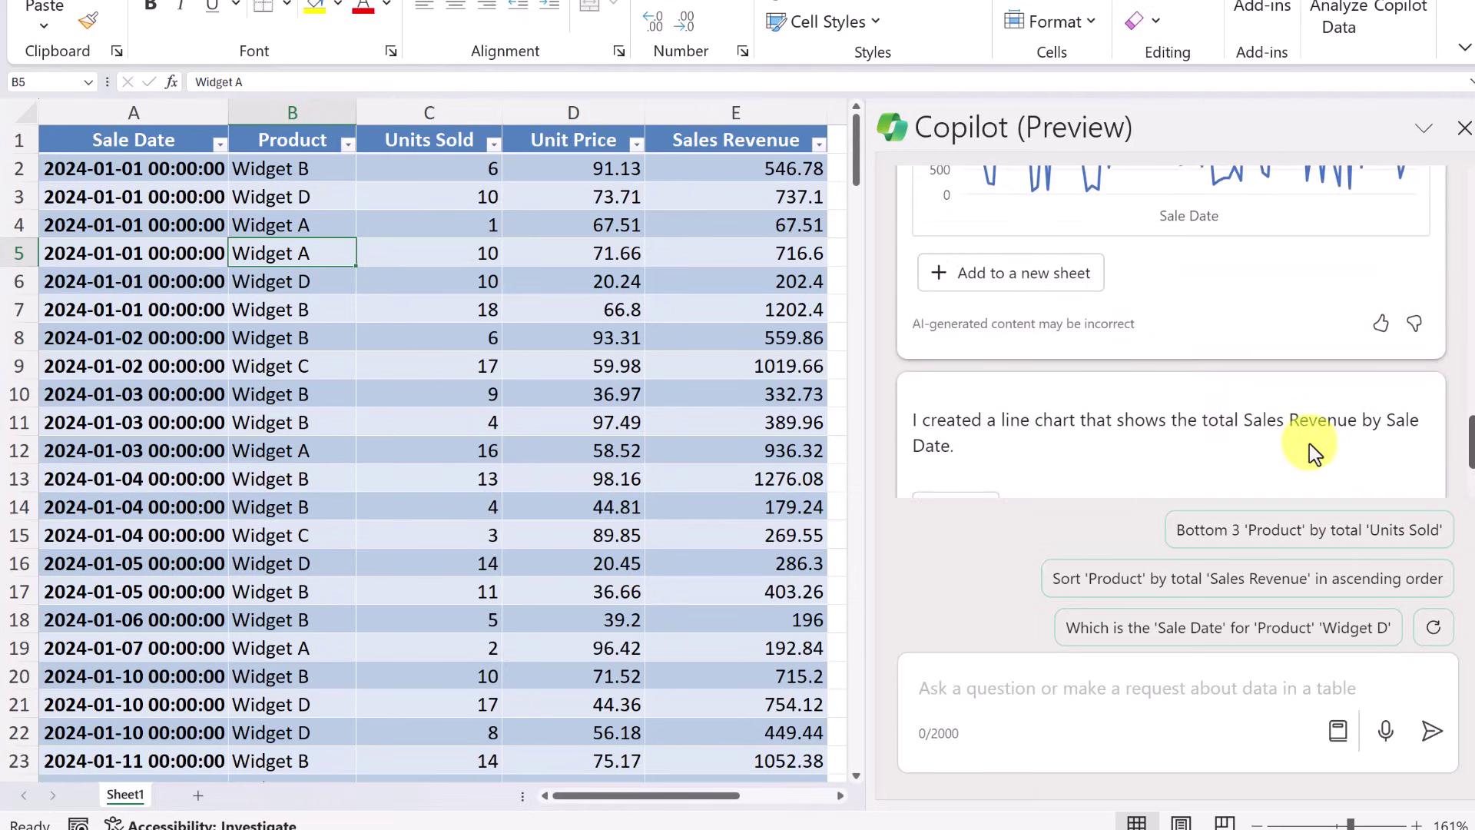
scroll(1309, 444, up, 3)
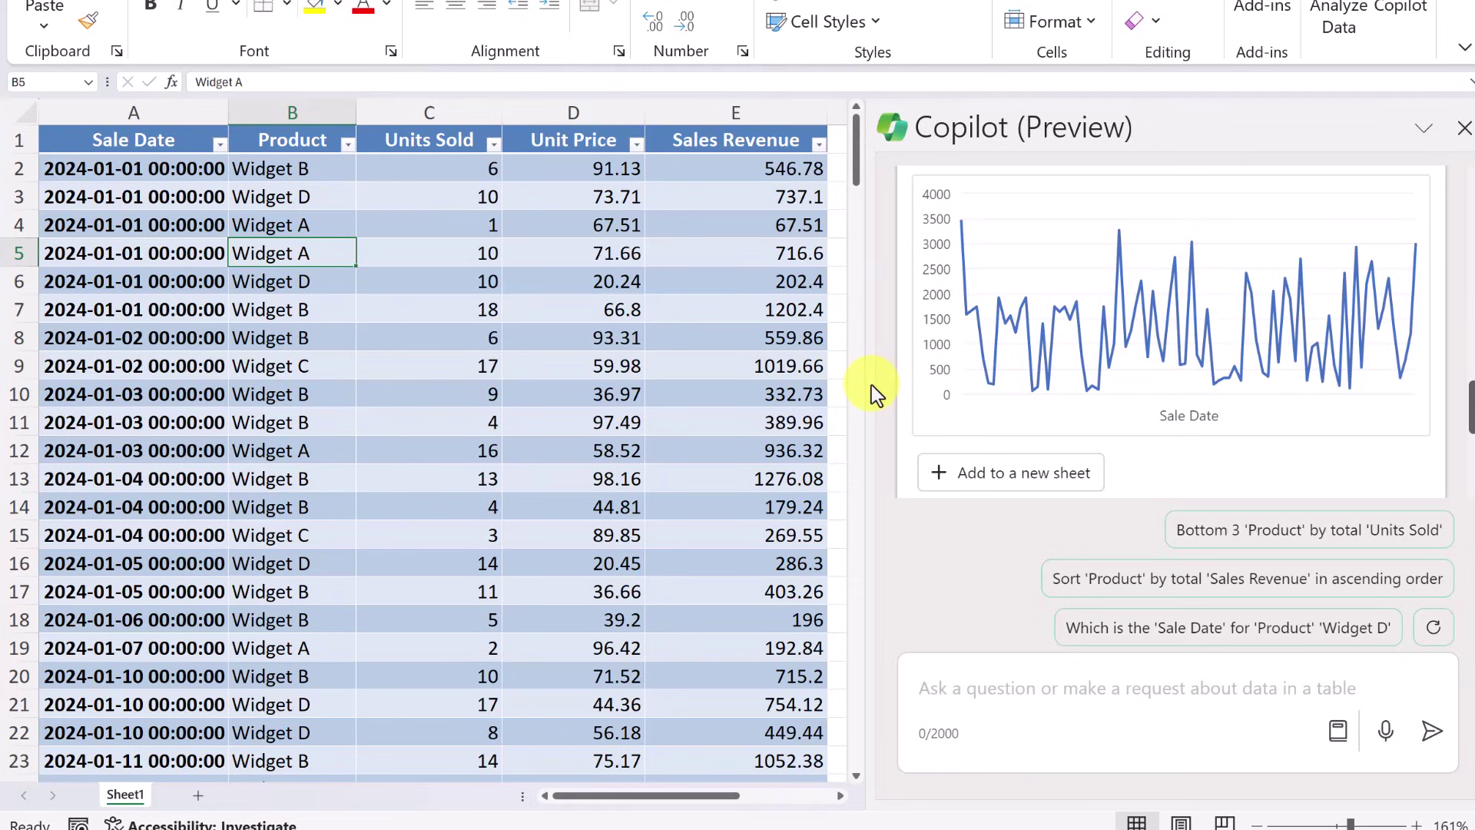
click(1009, 478)
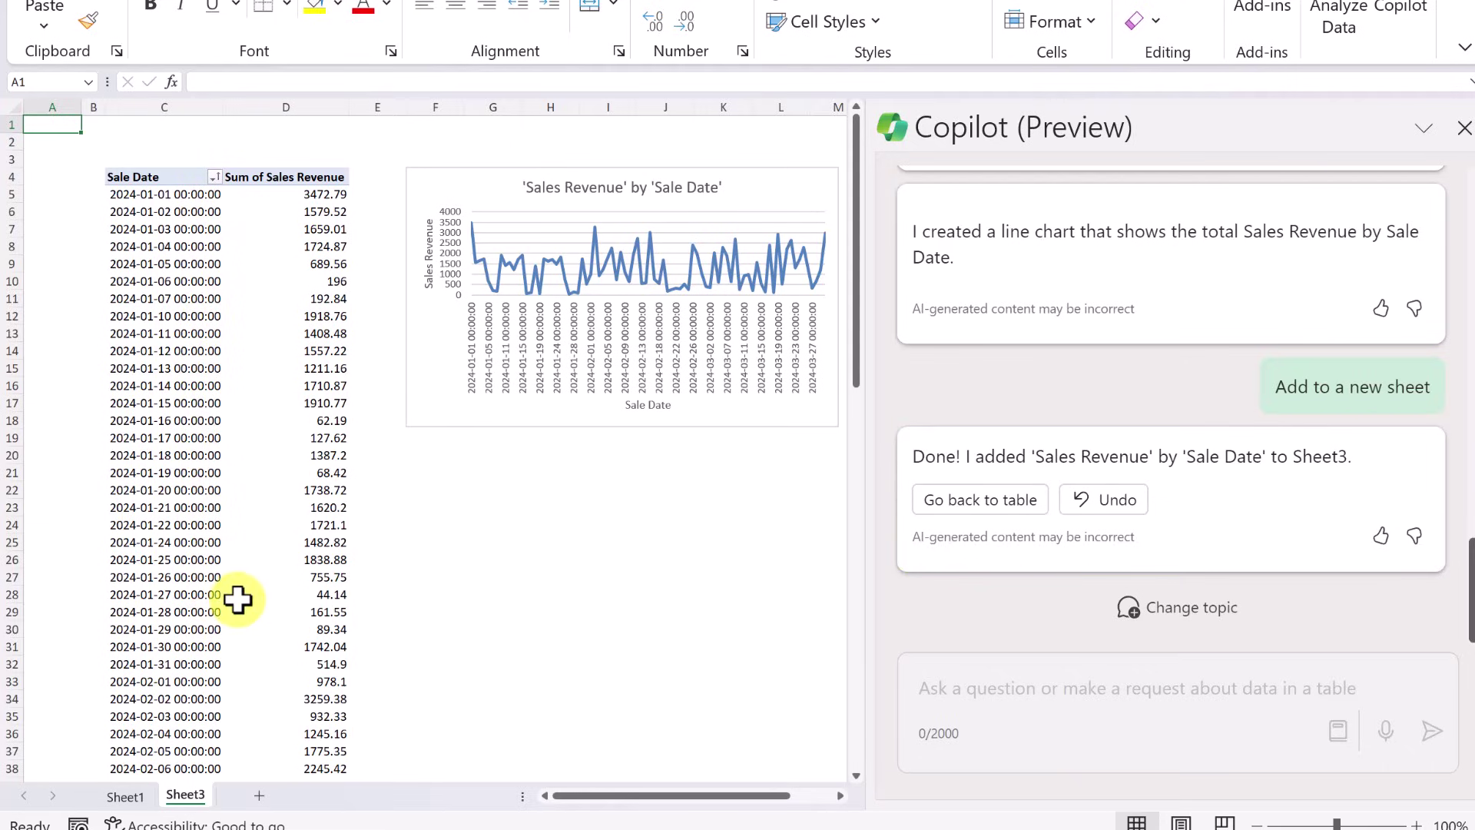
click(446, 397)
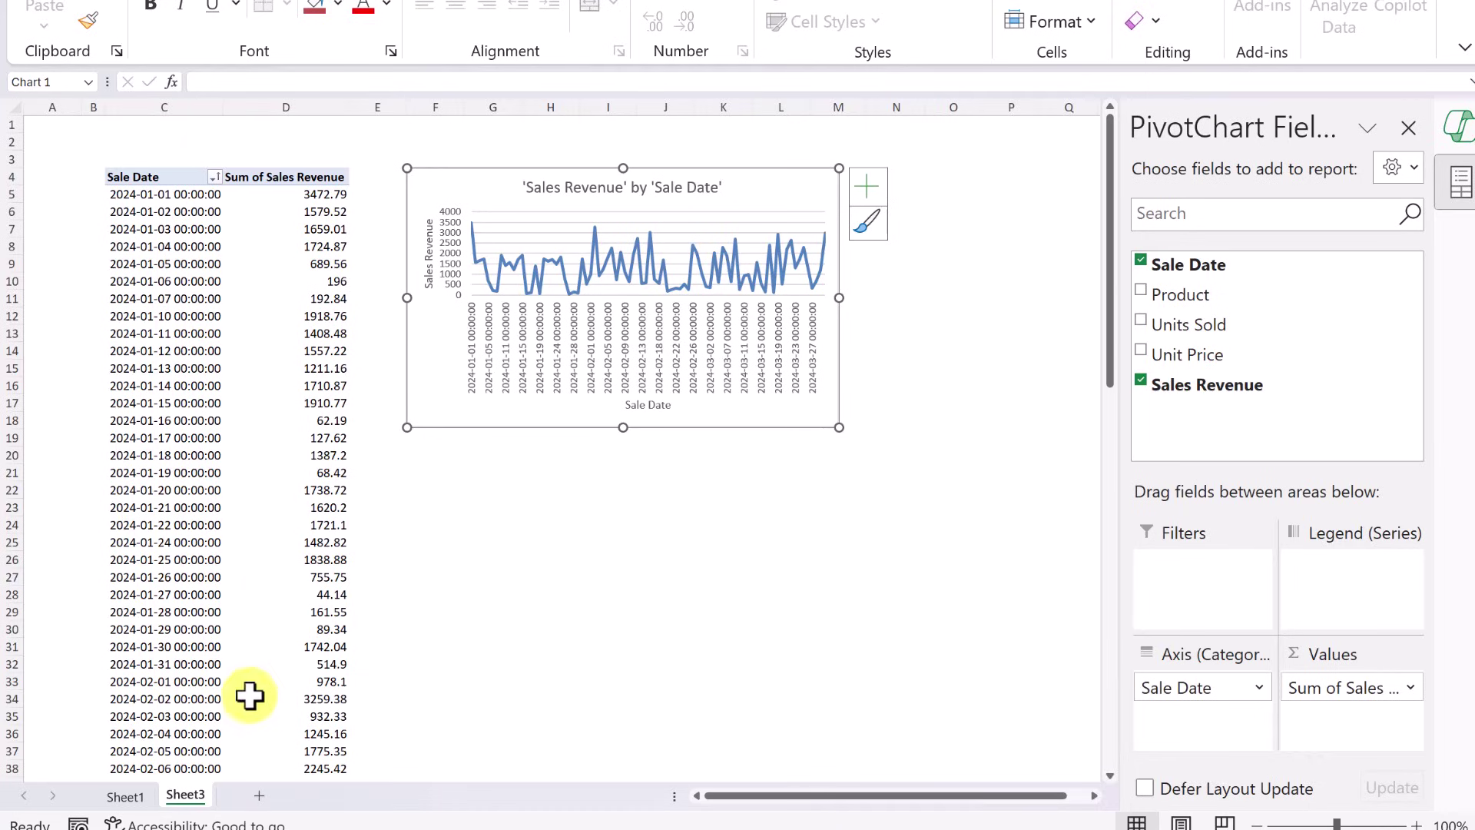
- Ask Copilot to 'Remove time from the sale date column' on Sheet1's sales table
click(140, 801)
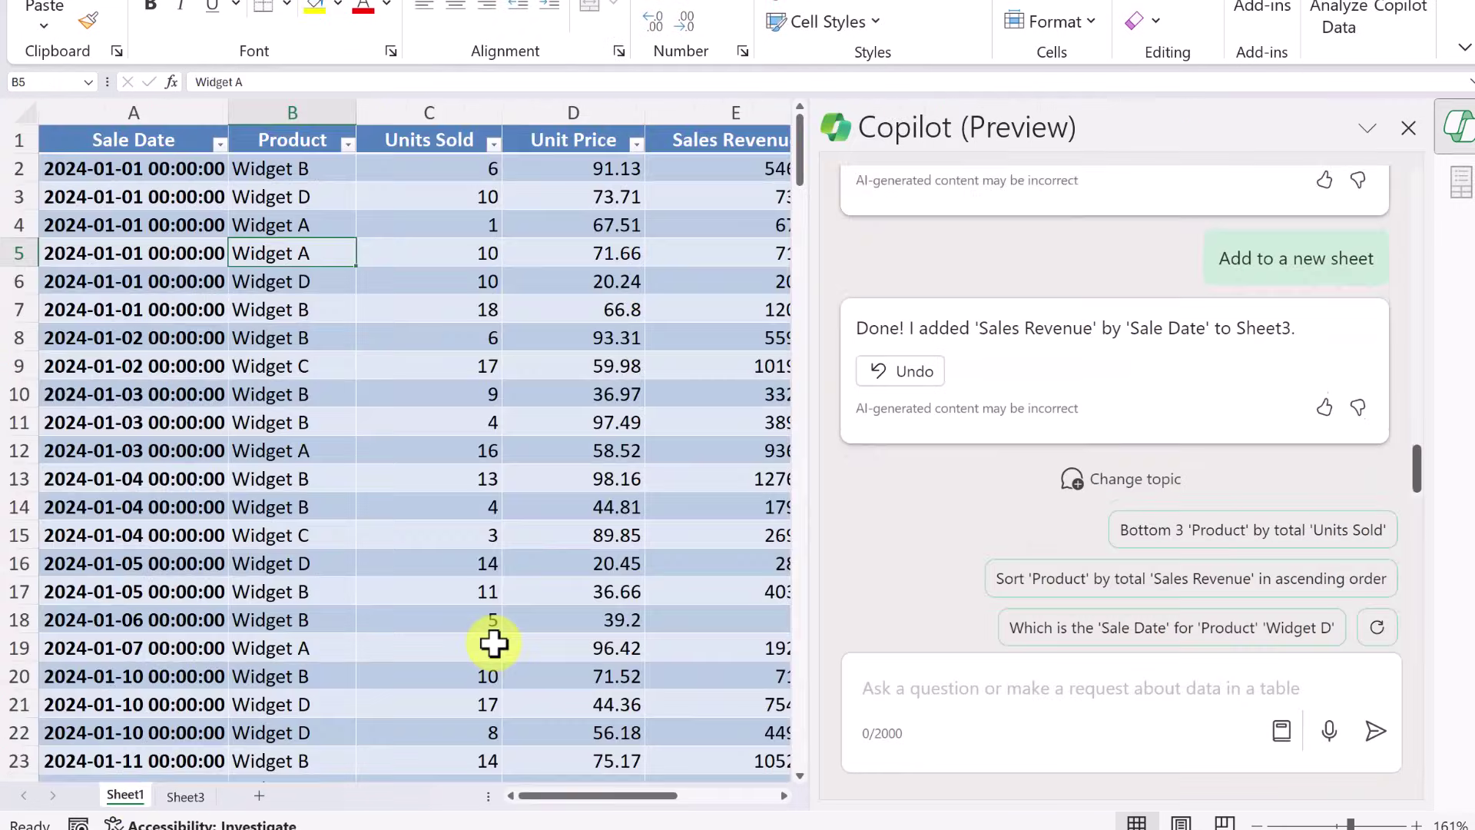
scroll(922, 422, up, 2)
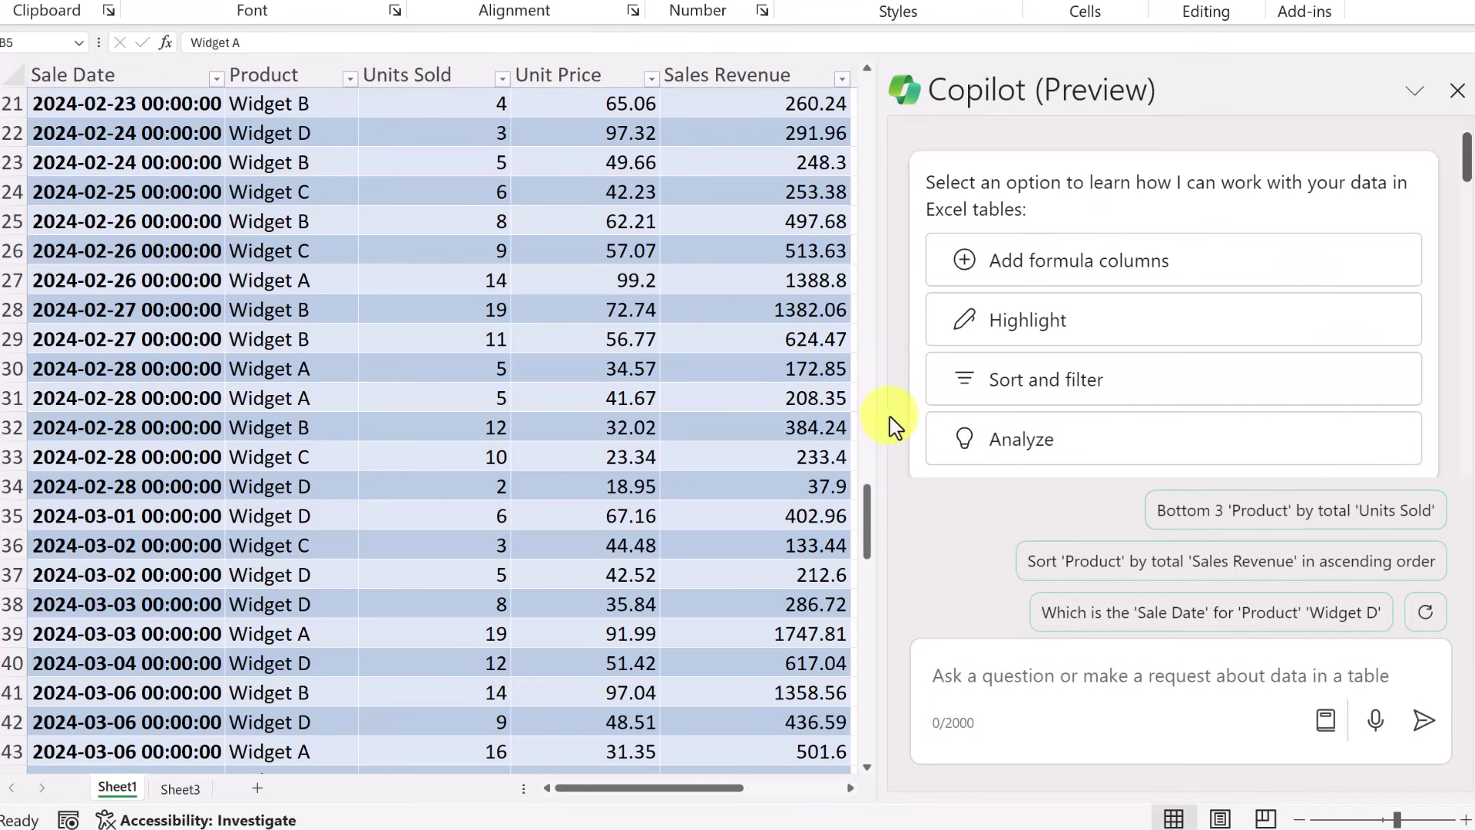
click(994, 683)
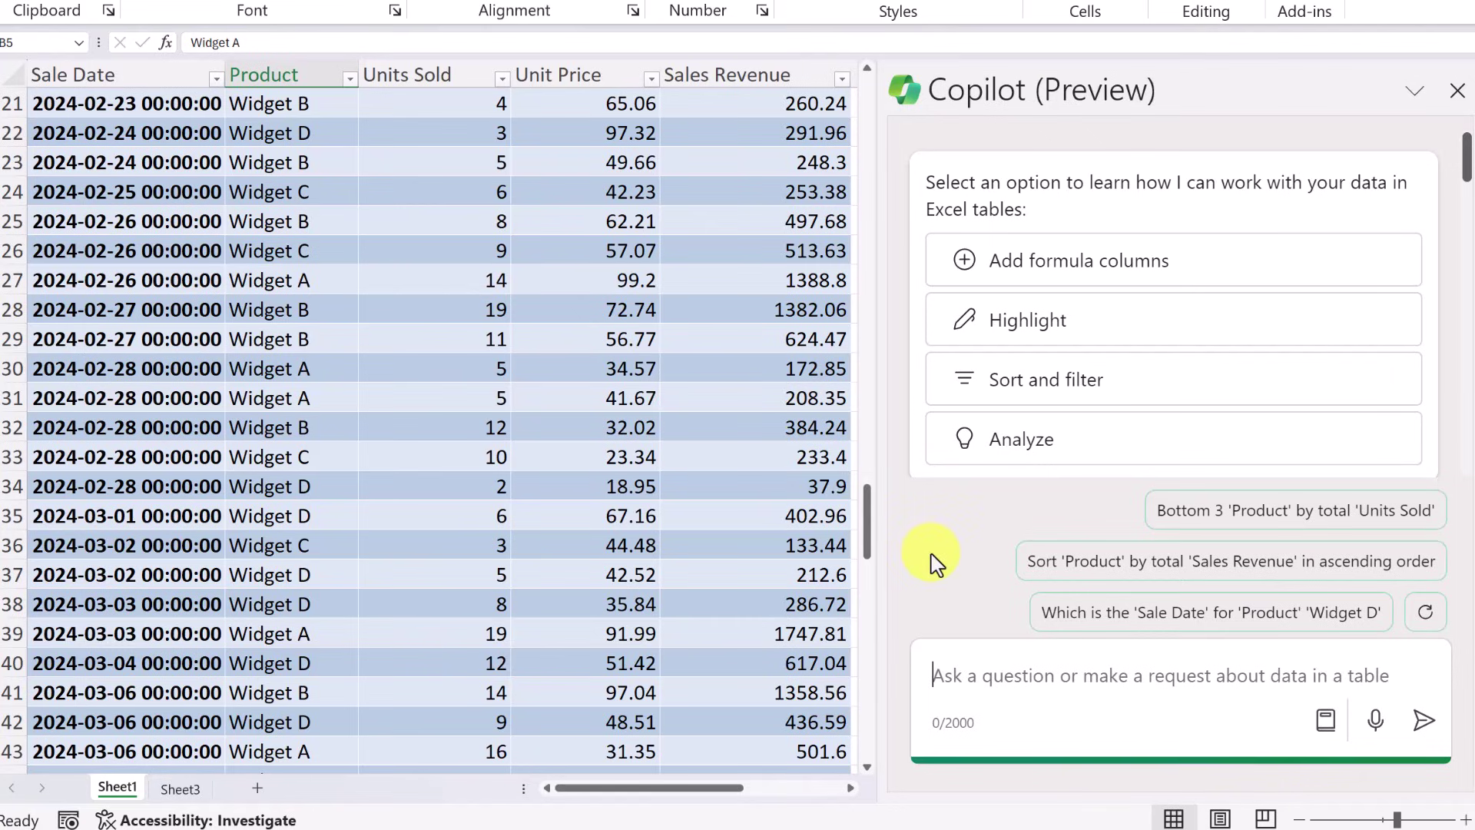
text(Remove time from the sale date column)
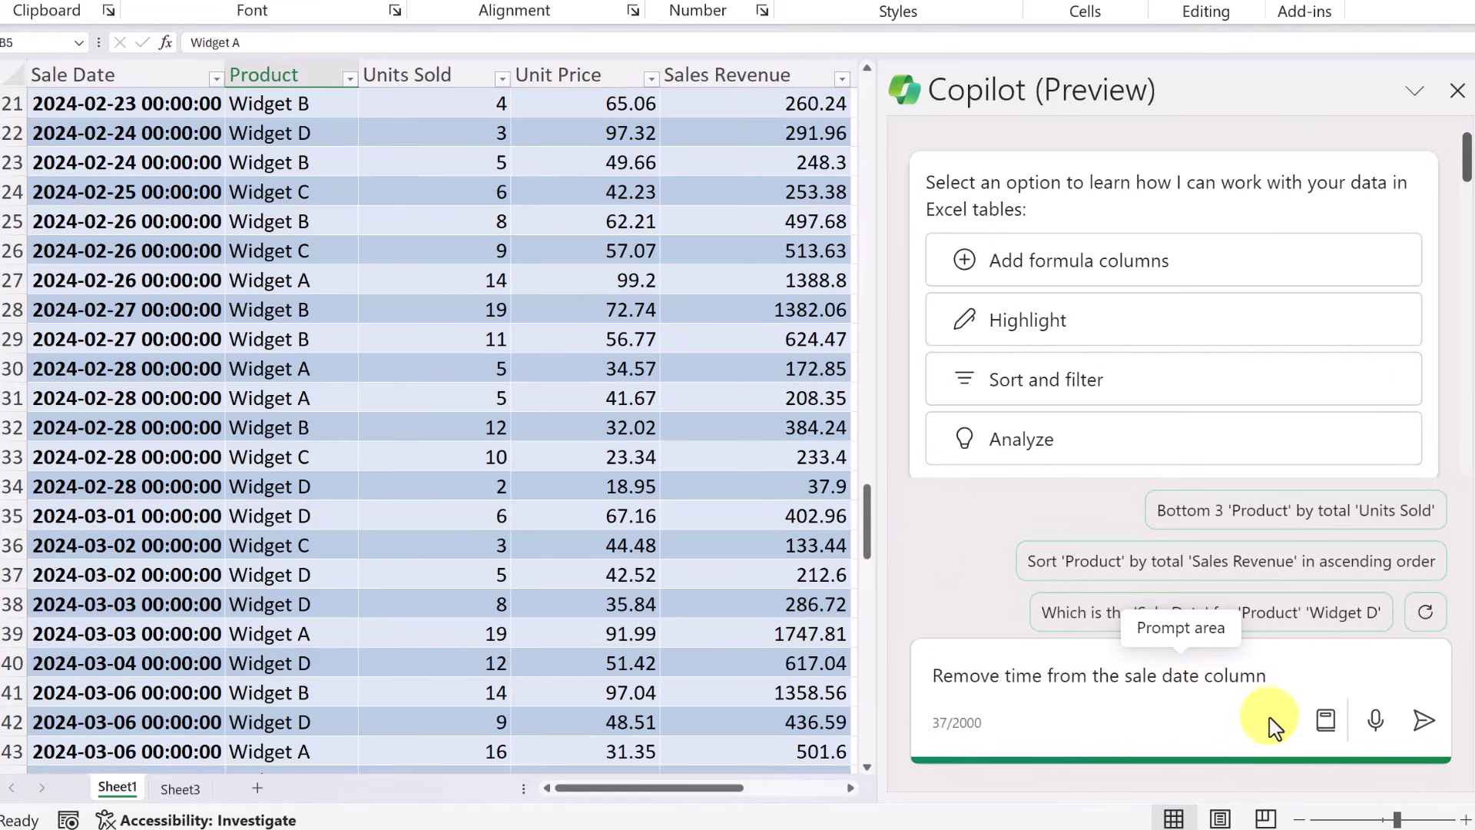
click(1424, 726)
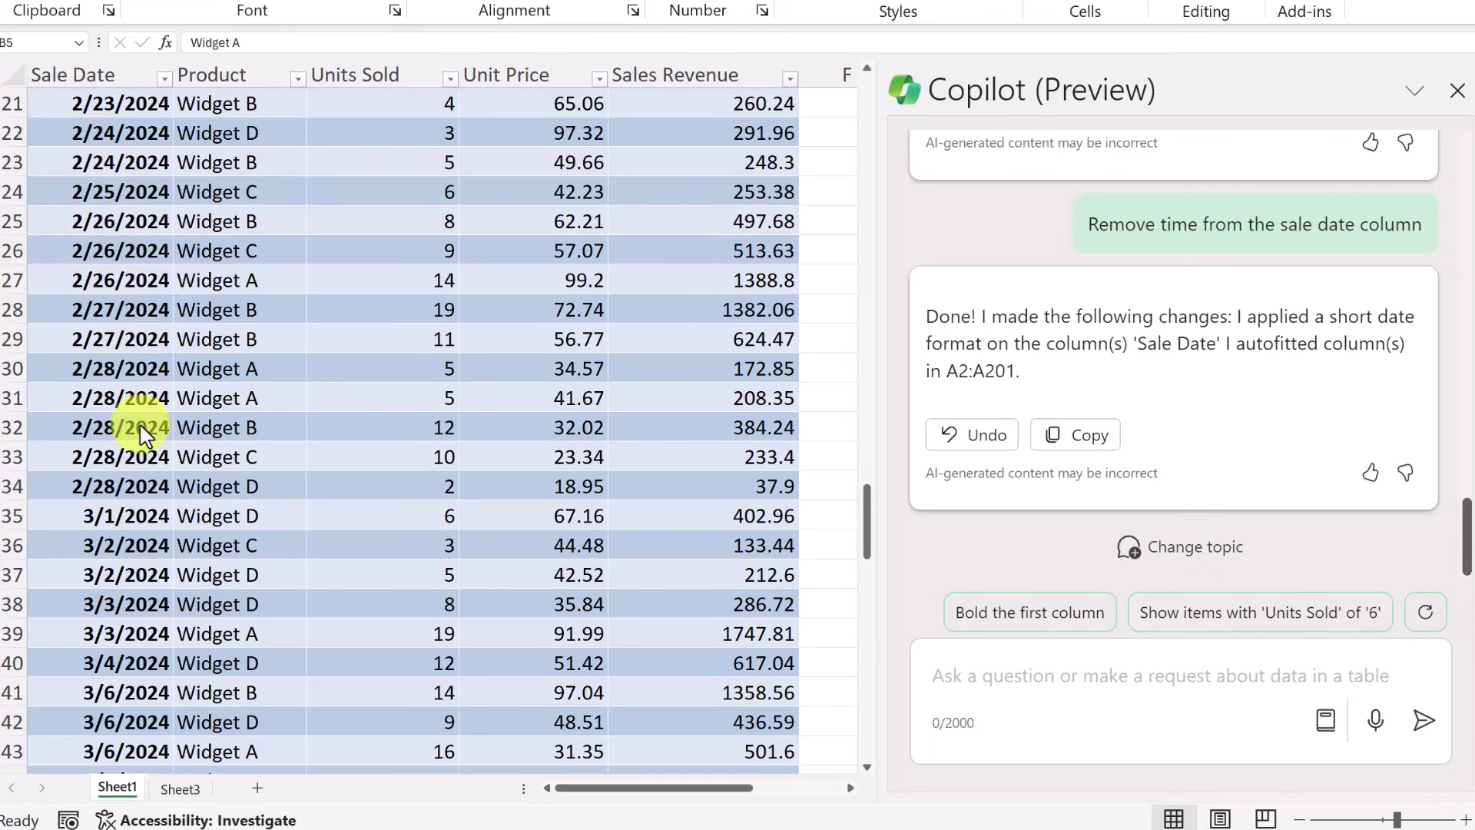
- Ask Copilot 'What product has the most units sold?' and add its Widget B pivot to a new sheet
click(1028, 686)
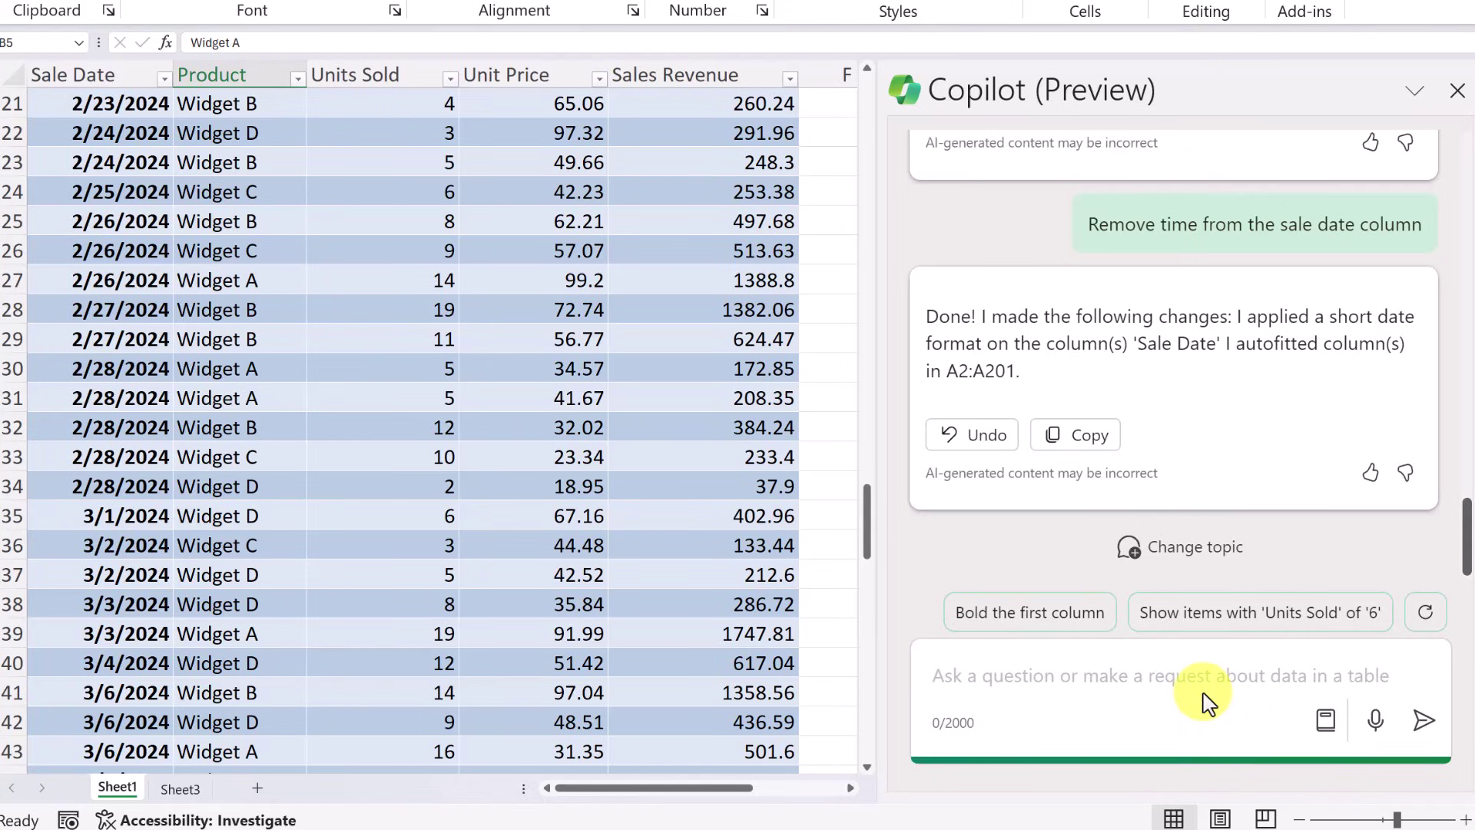
text(What product has the most units sold?)
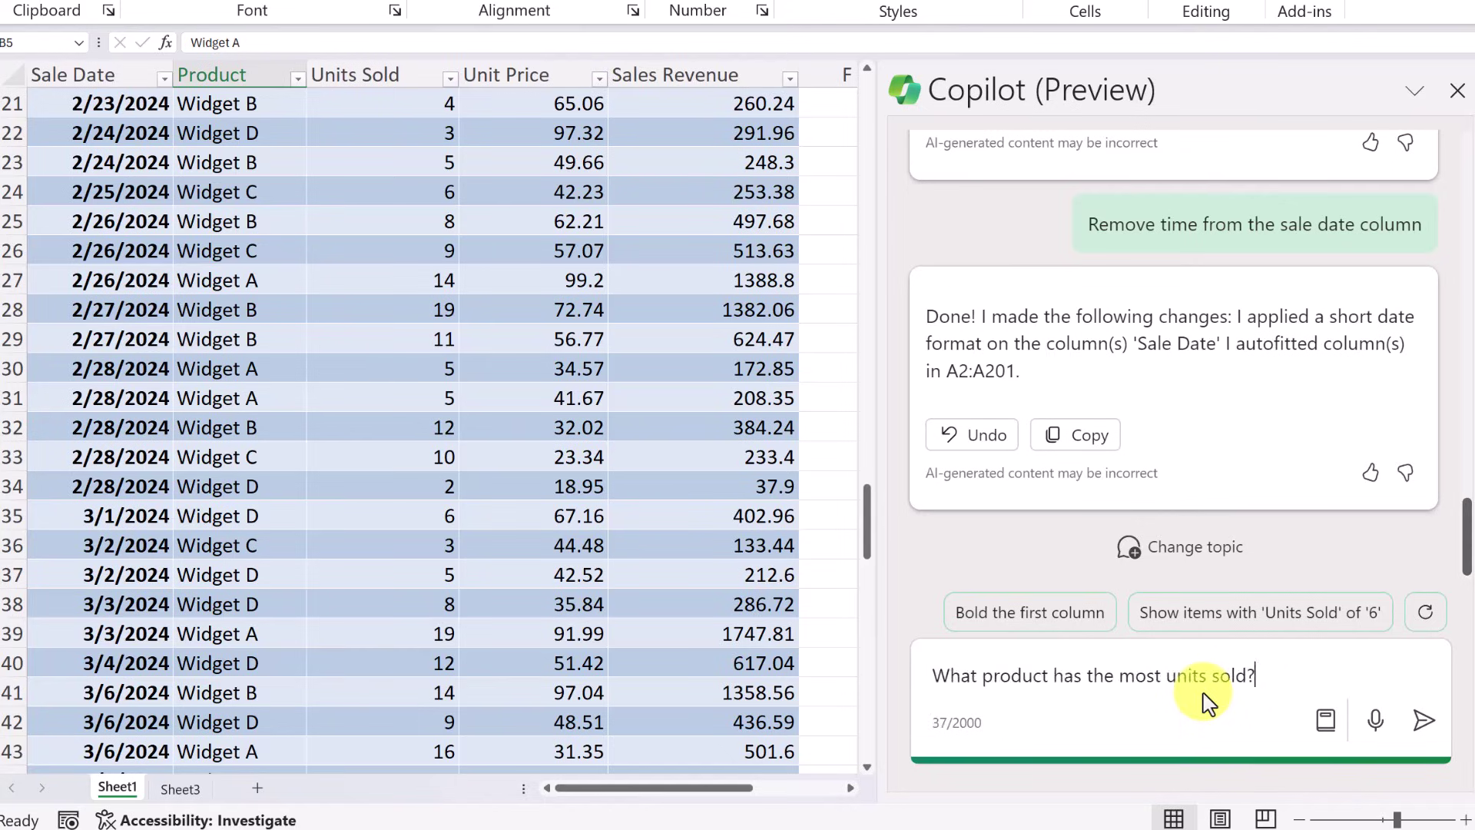
click(1425, 724)
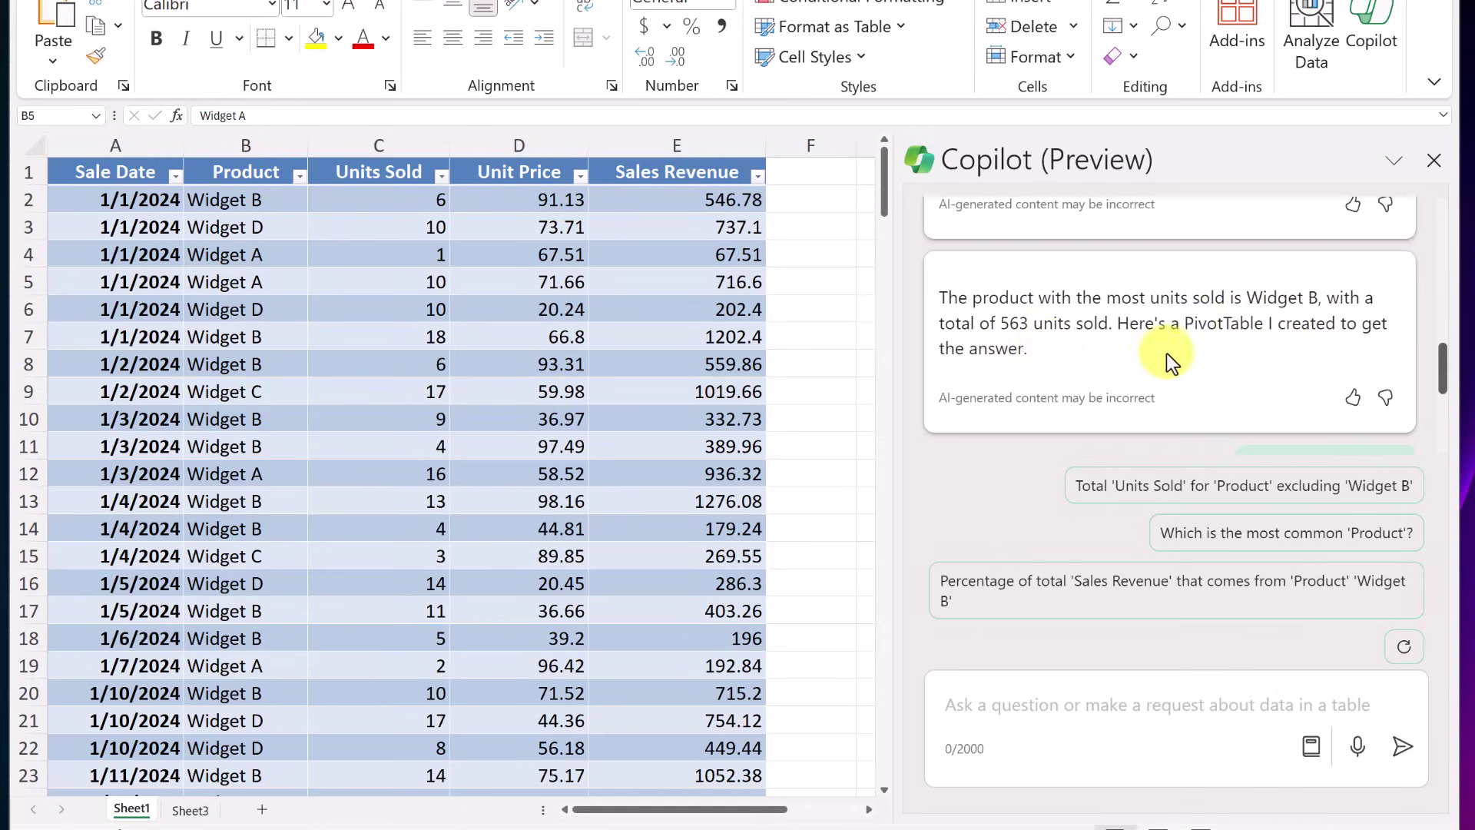
scroll(1220, 351, up, 3)
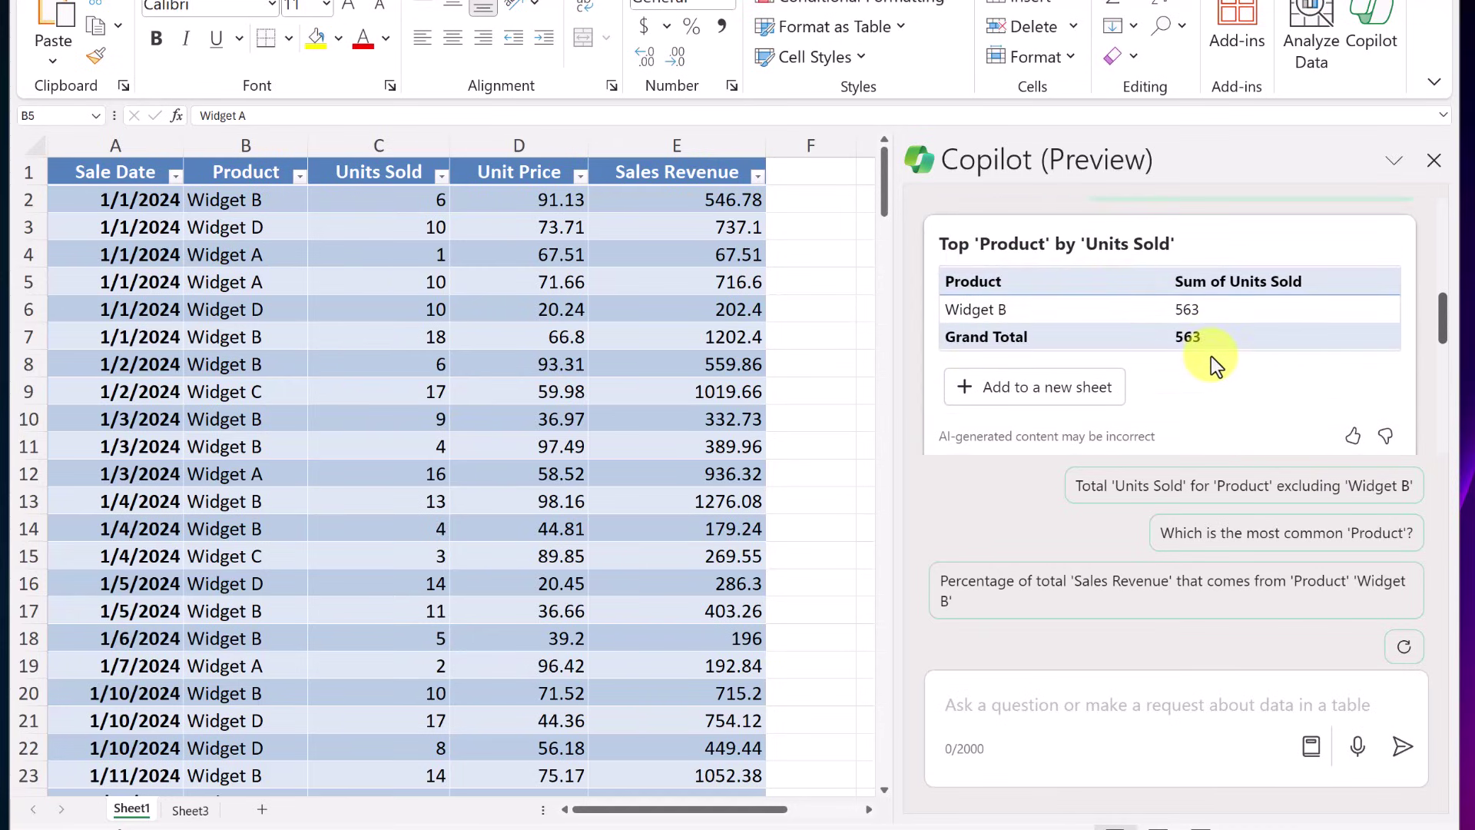
click(1078, 400)
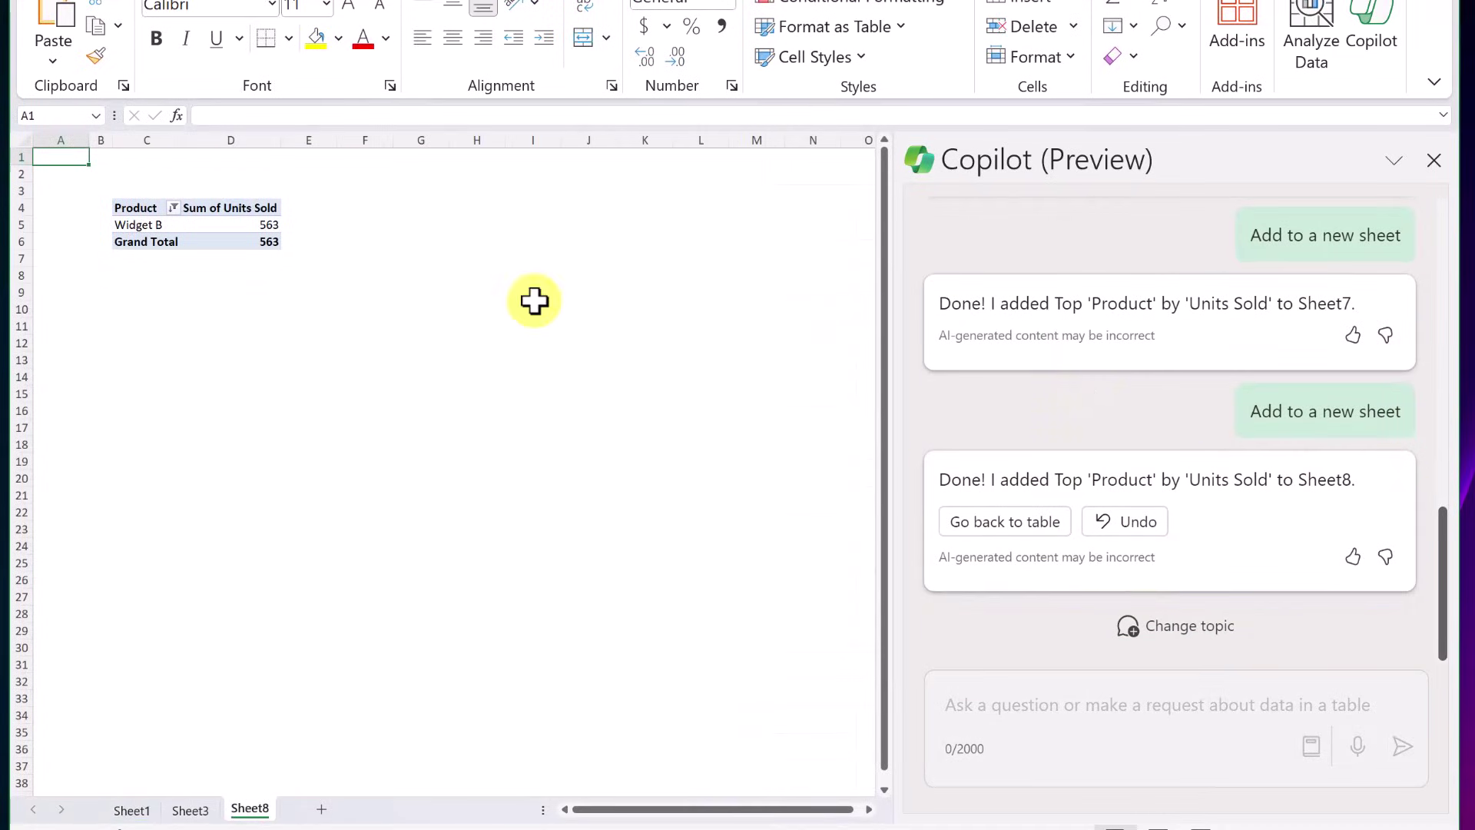
mouse_move(231, 231)
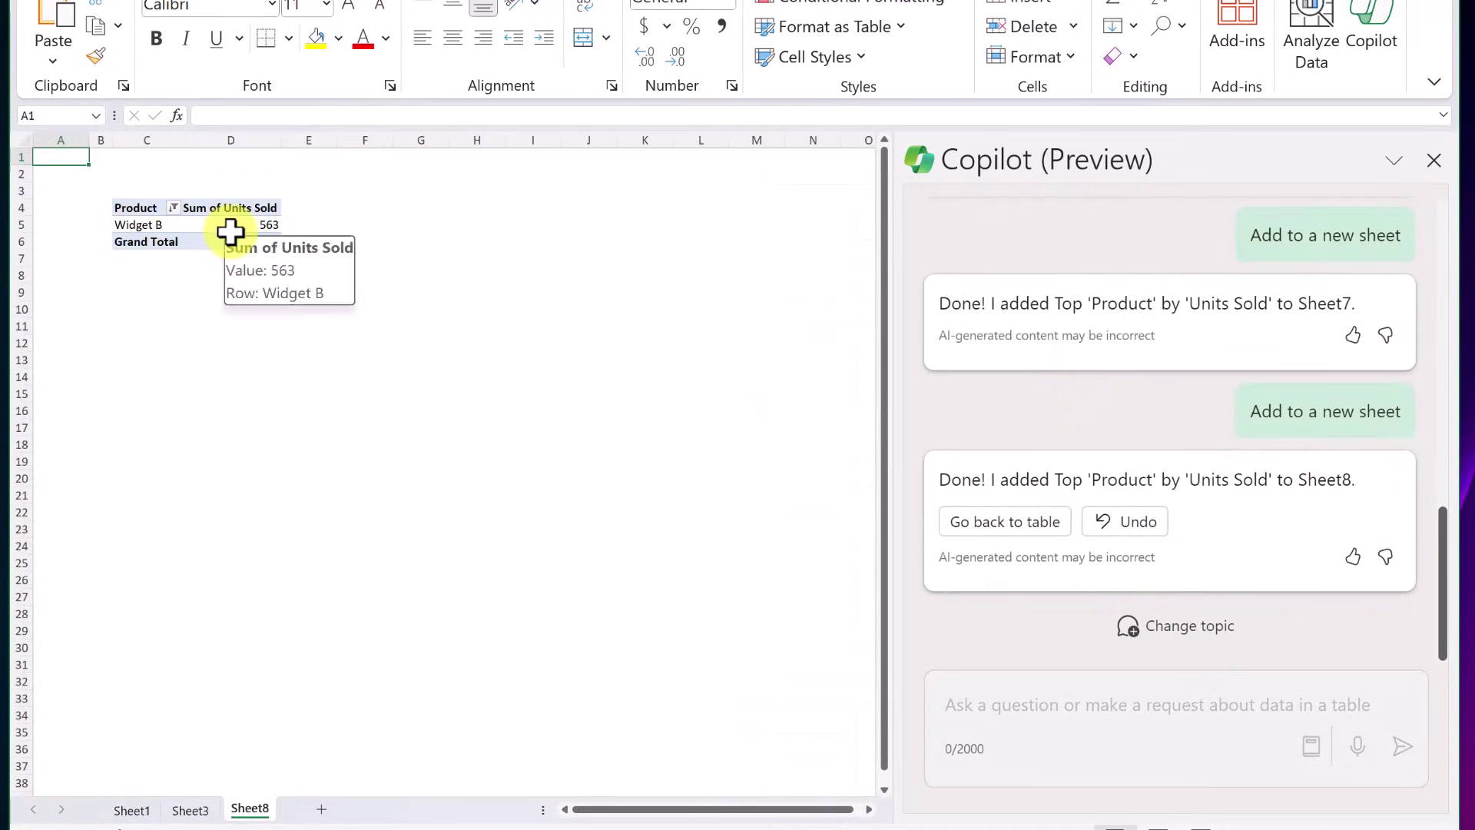
click(132, 810)
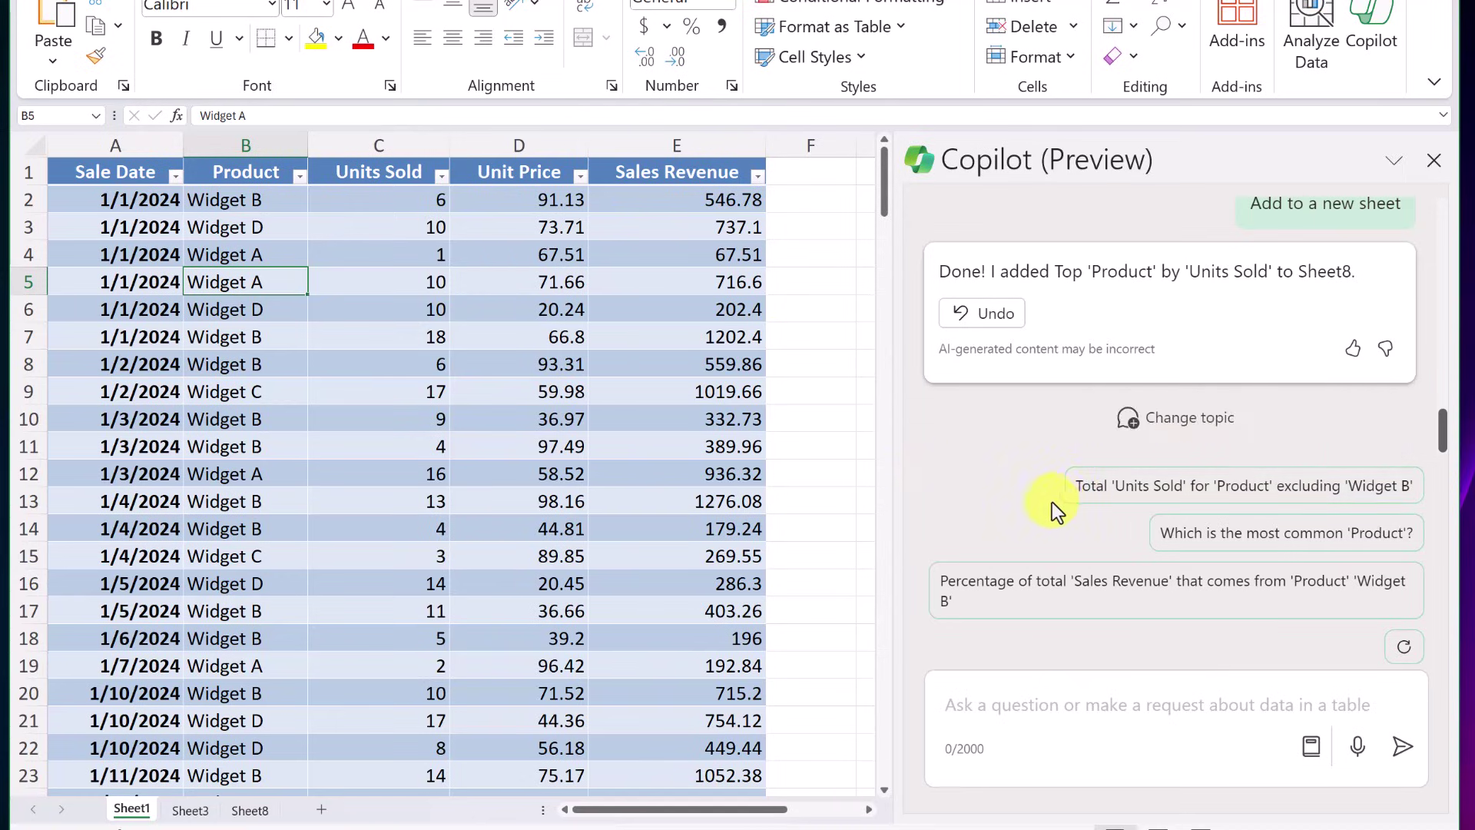
- Ask Copilot by voice for the total revenue and view its 104823.83 PivotTable answer
click(1356, 759)
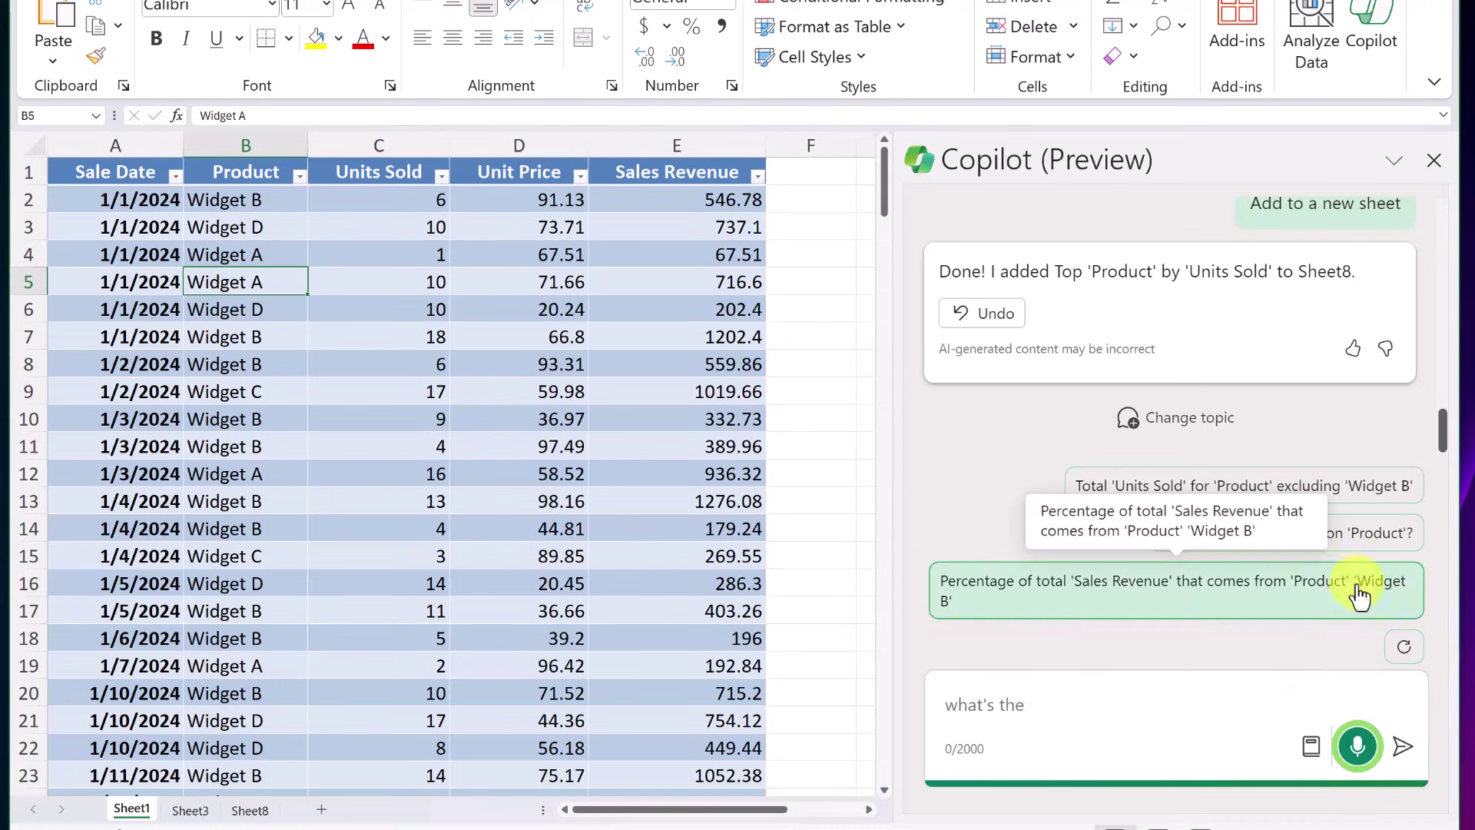
click(1403, 746)
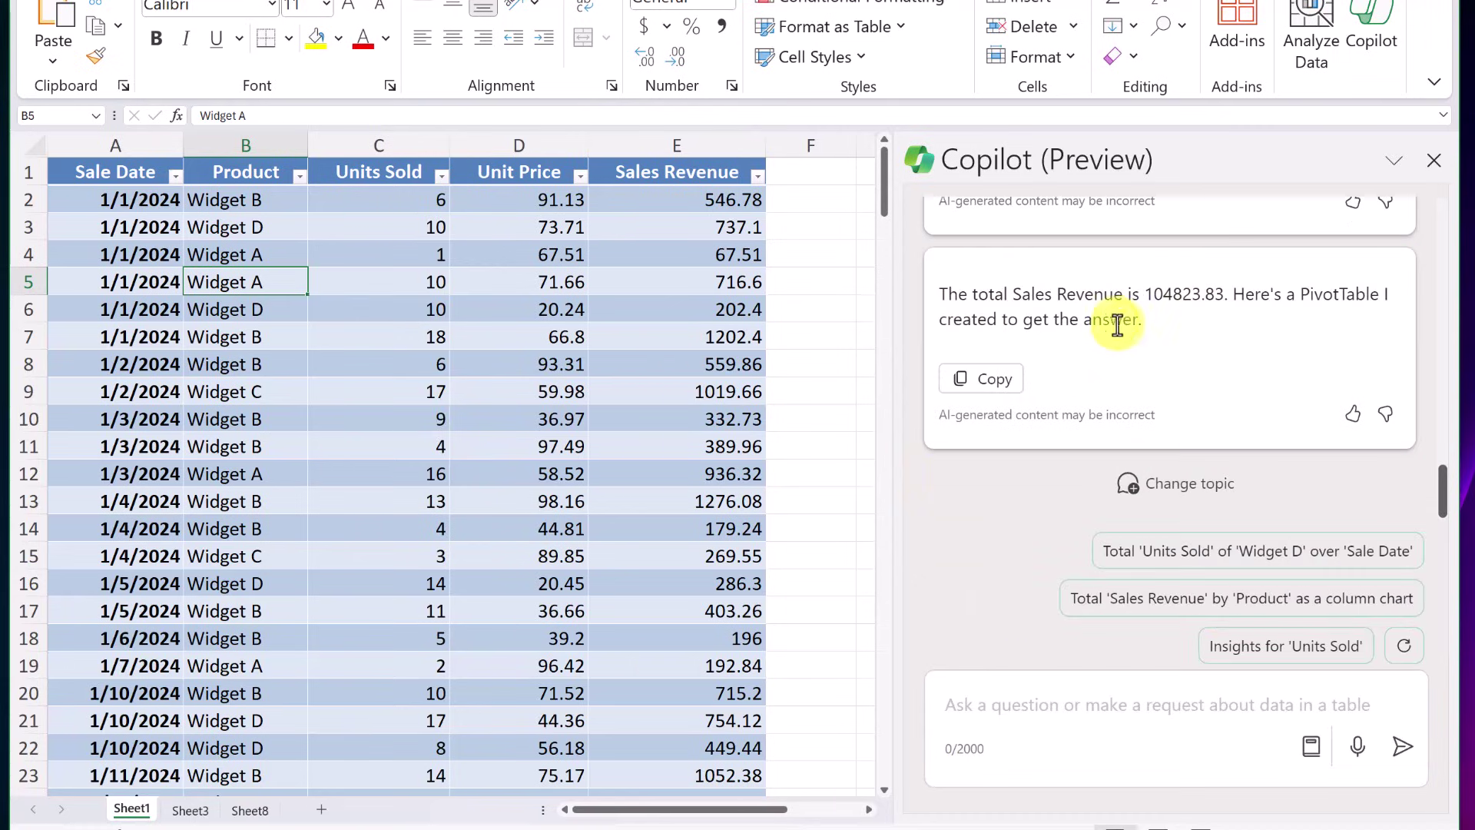
scroll(1191, 320, up, 2)
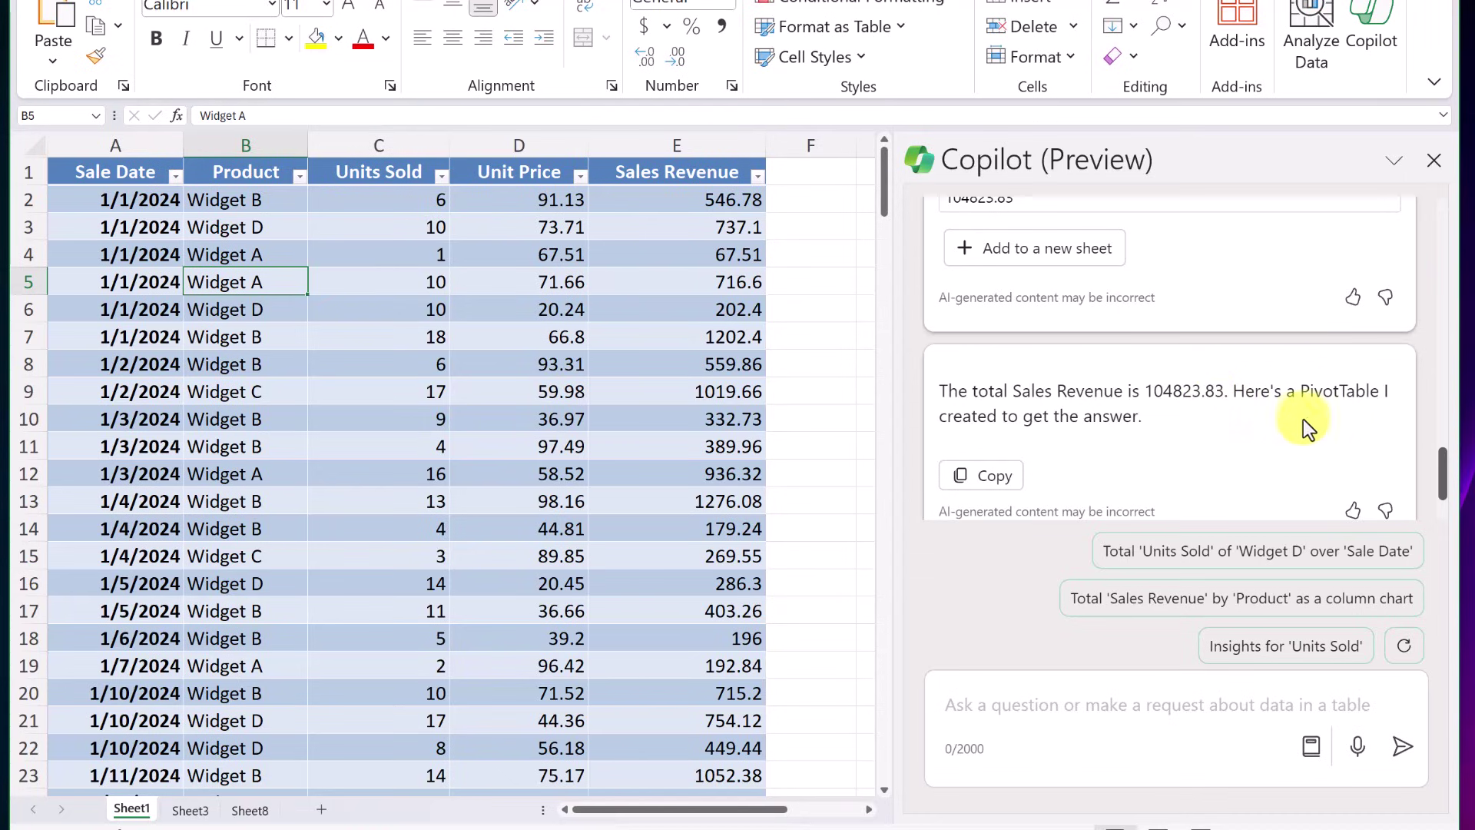
scroll(1303, 417, up, 2)
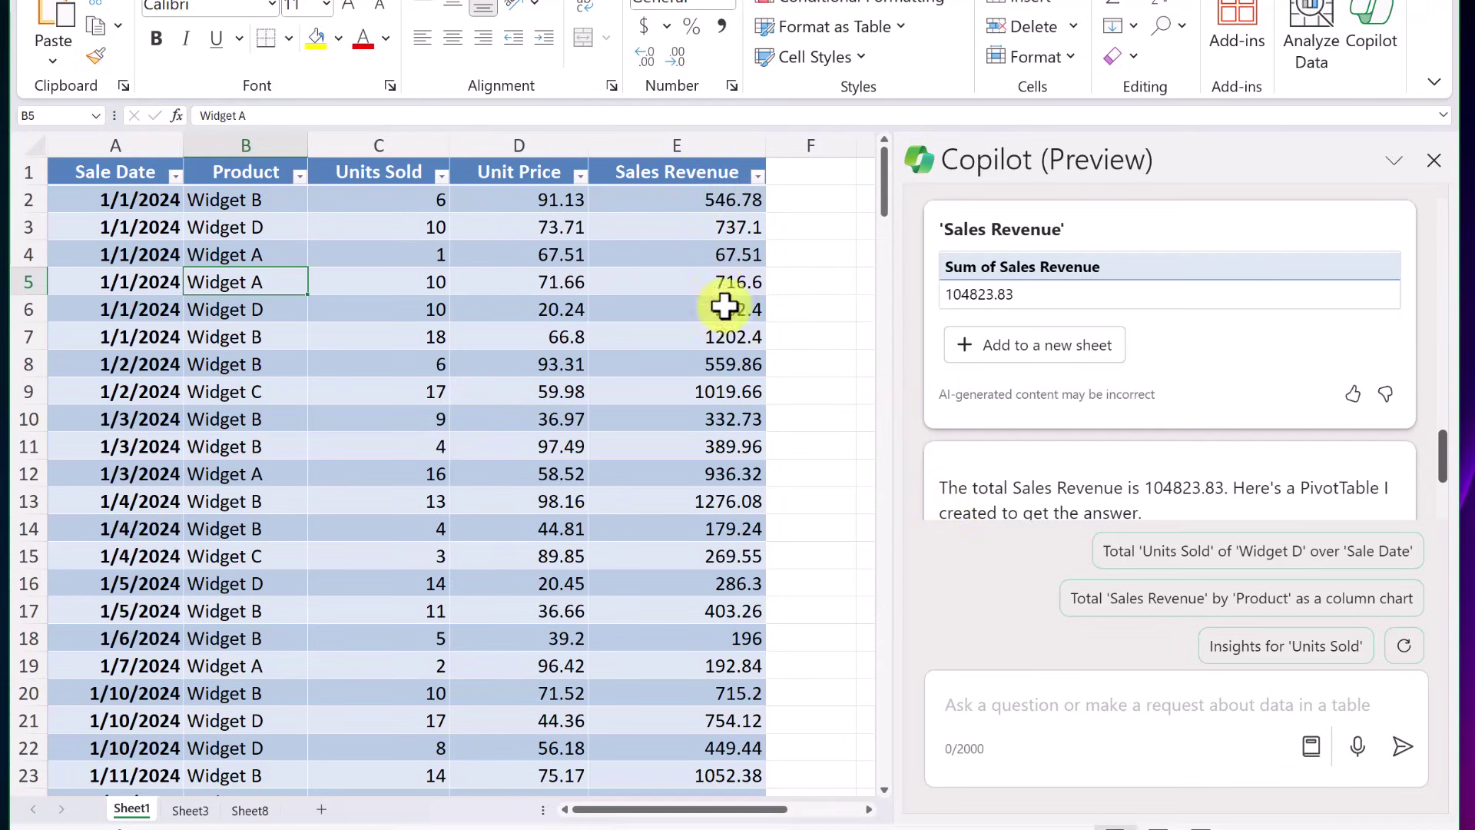
- Send Copilot the request 'Create a column Named Sales Tax'
click(999, 704)
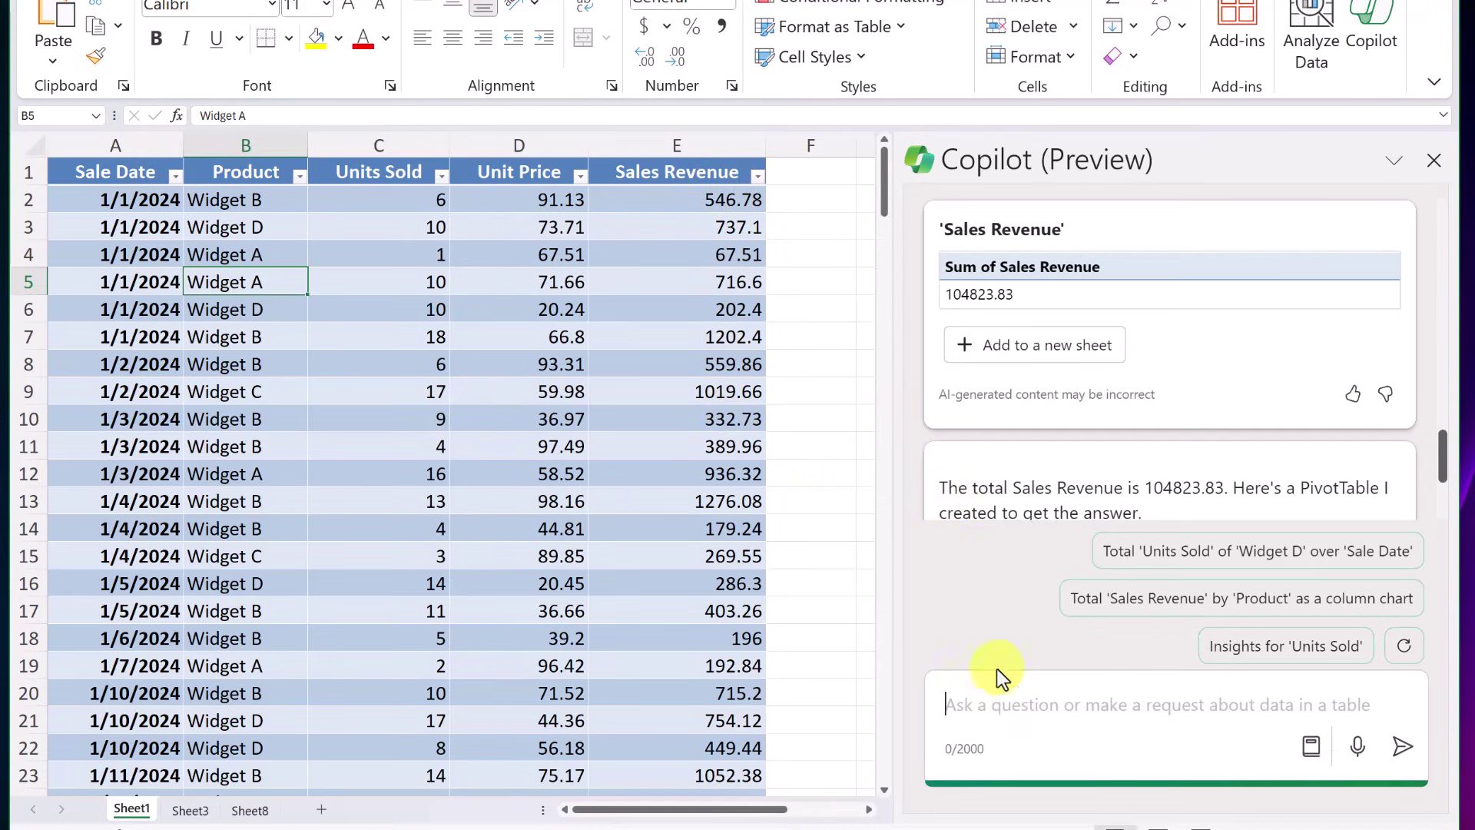
text(Create a column Named Sales Tax)
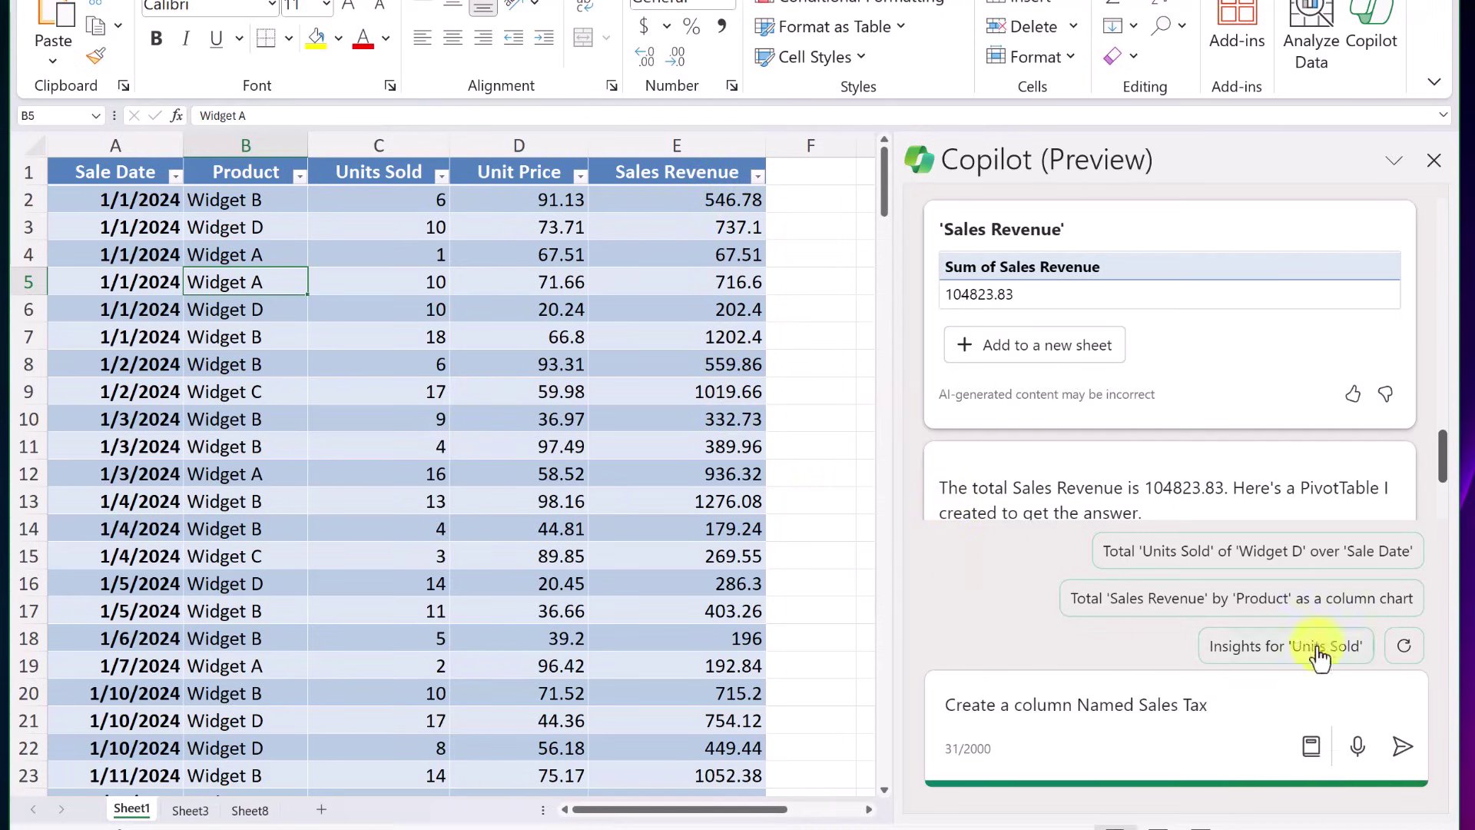
click(1403, 747)
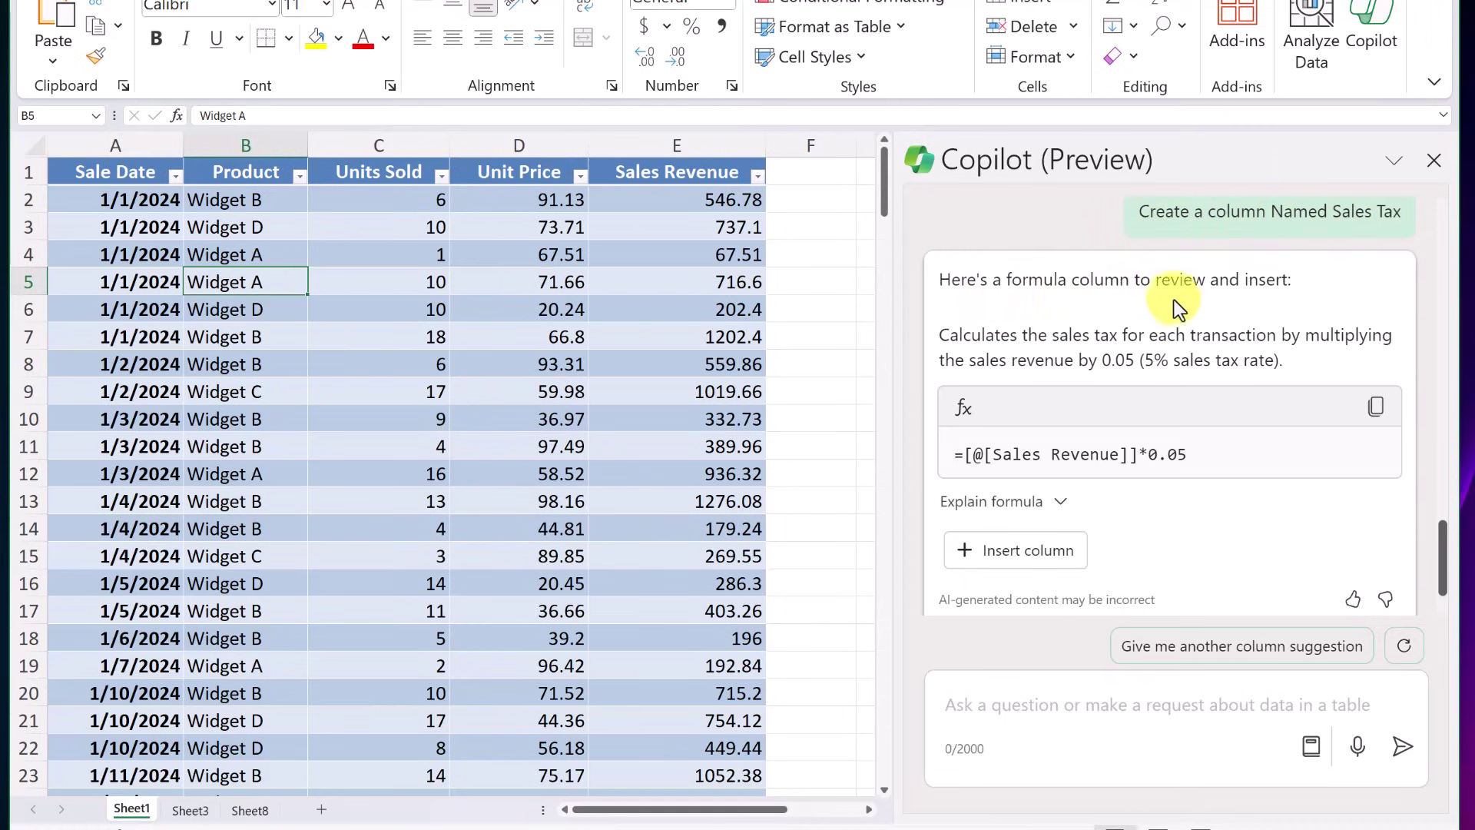
scroll(1289, 455, down, 2)
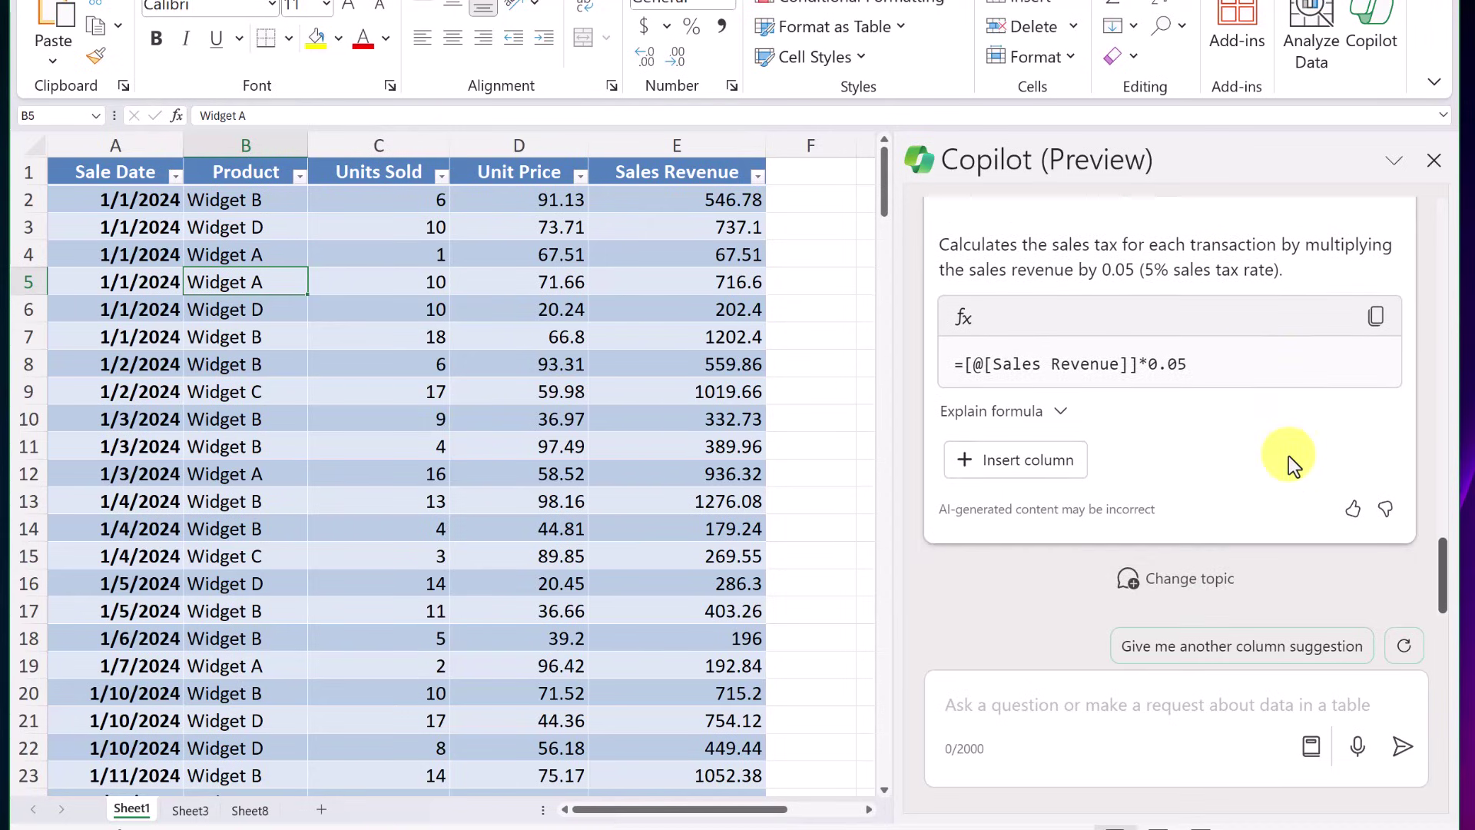
scroll(1289, 455, up, 1)
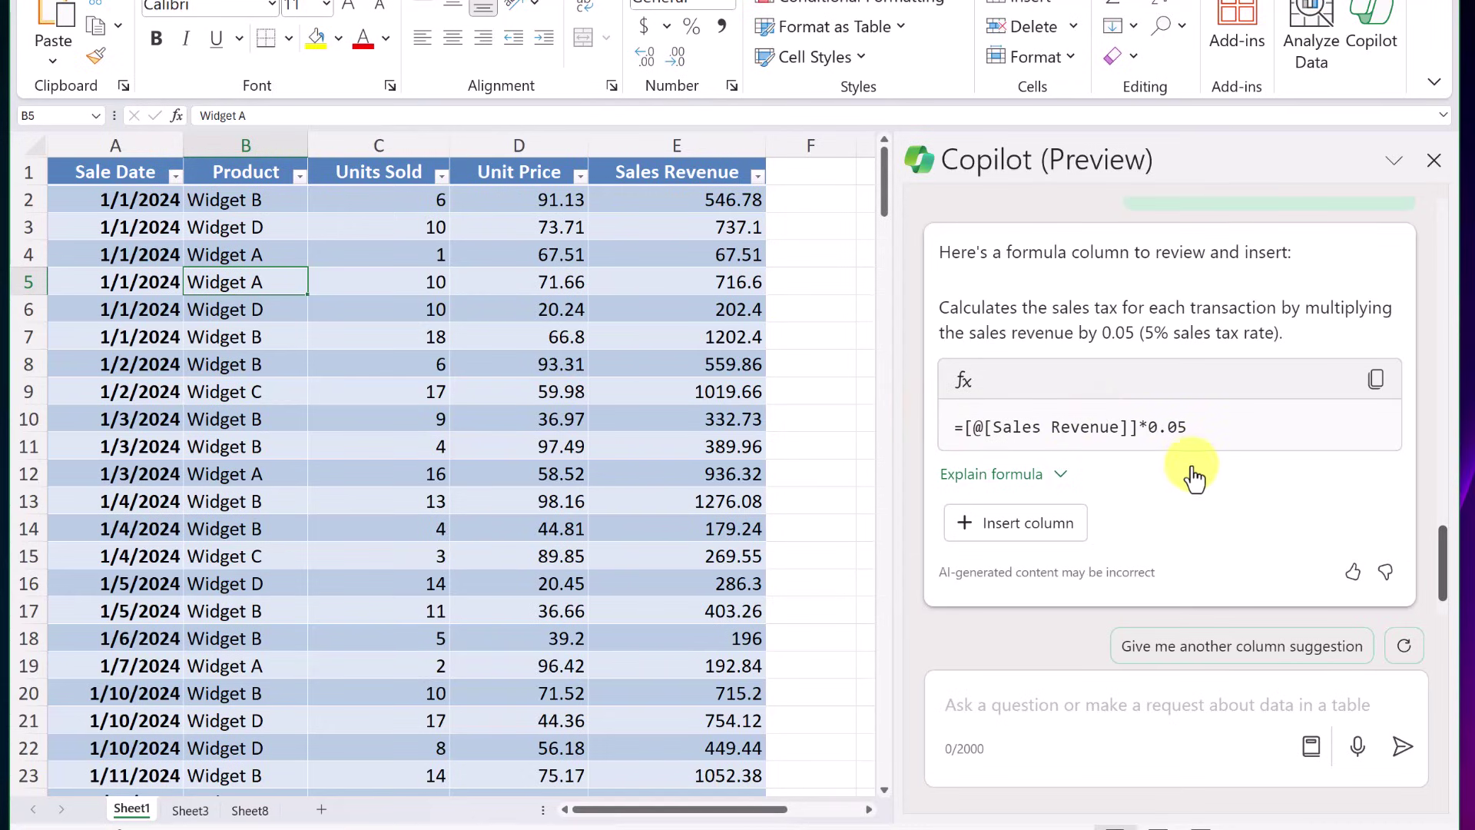
- Review the 5%-of-Sales-Revenue formula explanation and preview the Sales Tax column in the table
click(1062, 478)
scroll(1186, 510, down, 3)
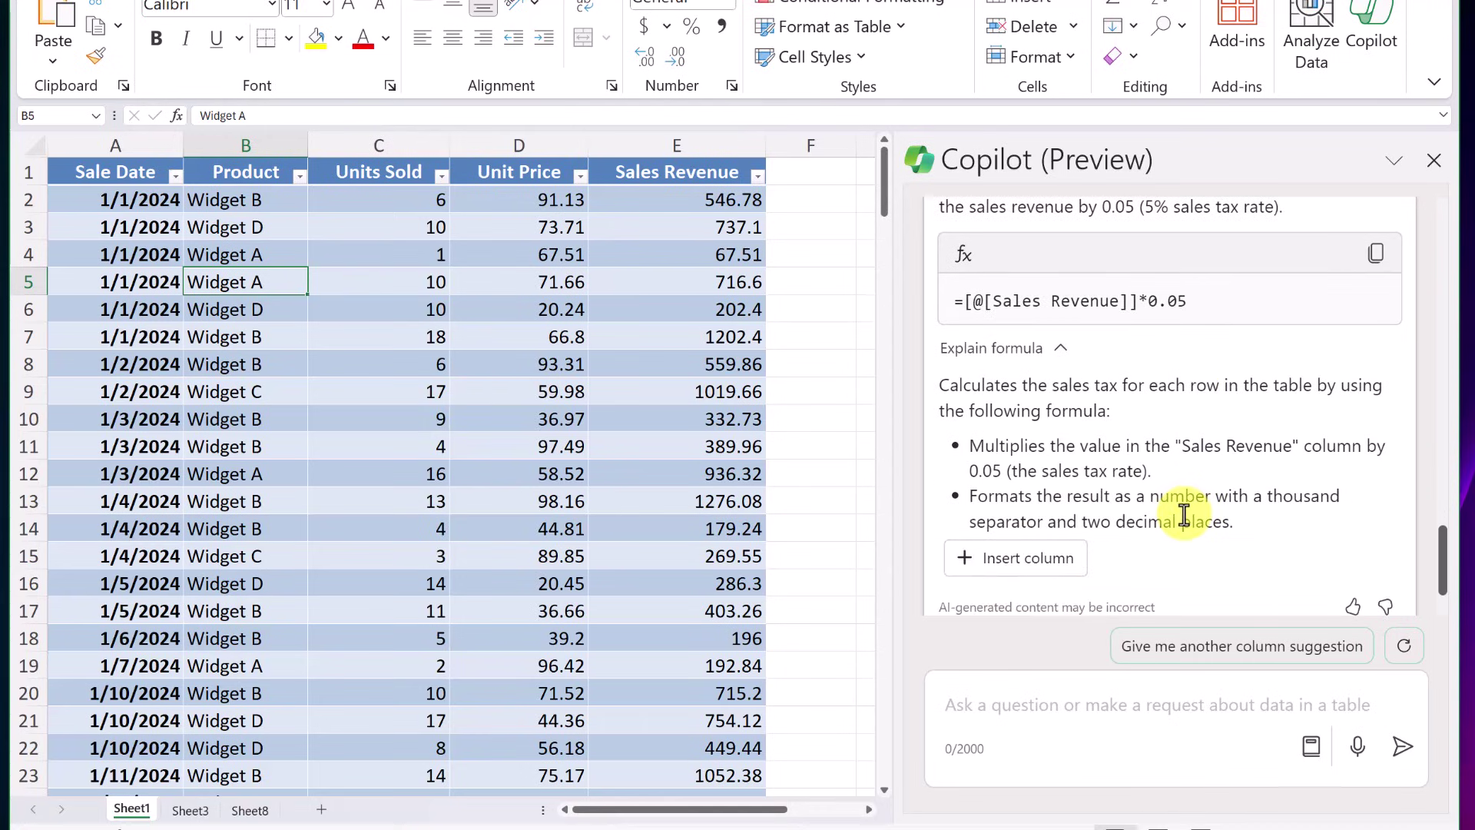
click(1032, 501)
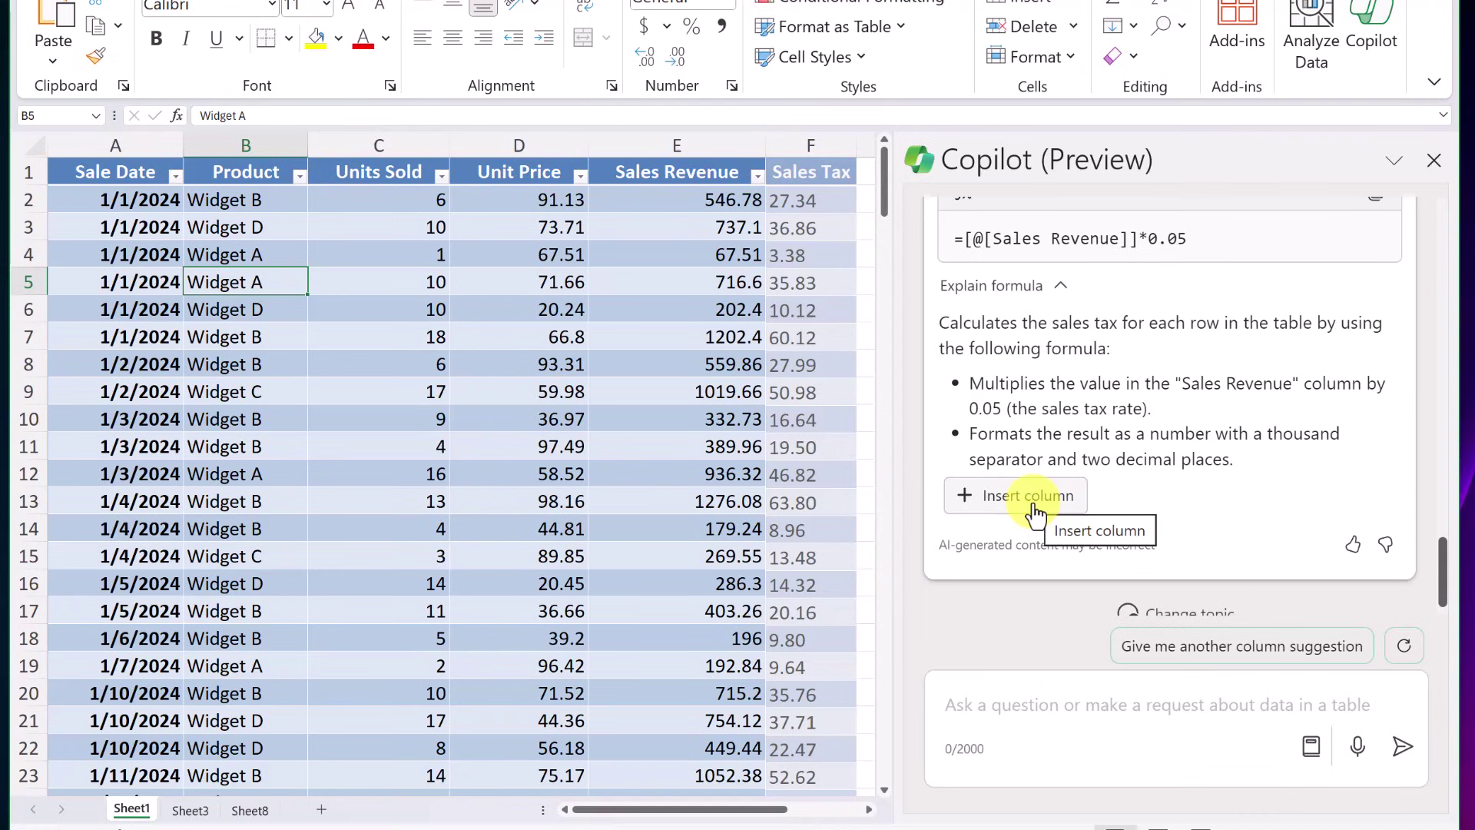
- Insert the suggested 5% Sales Tax column into the table as column F
click(1032, 499)
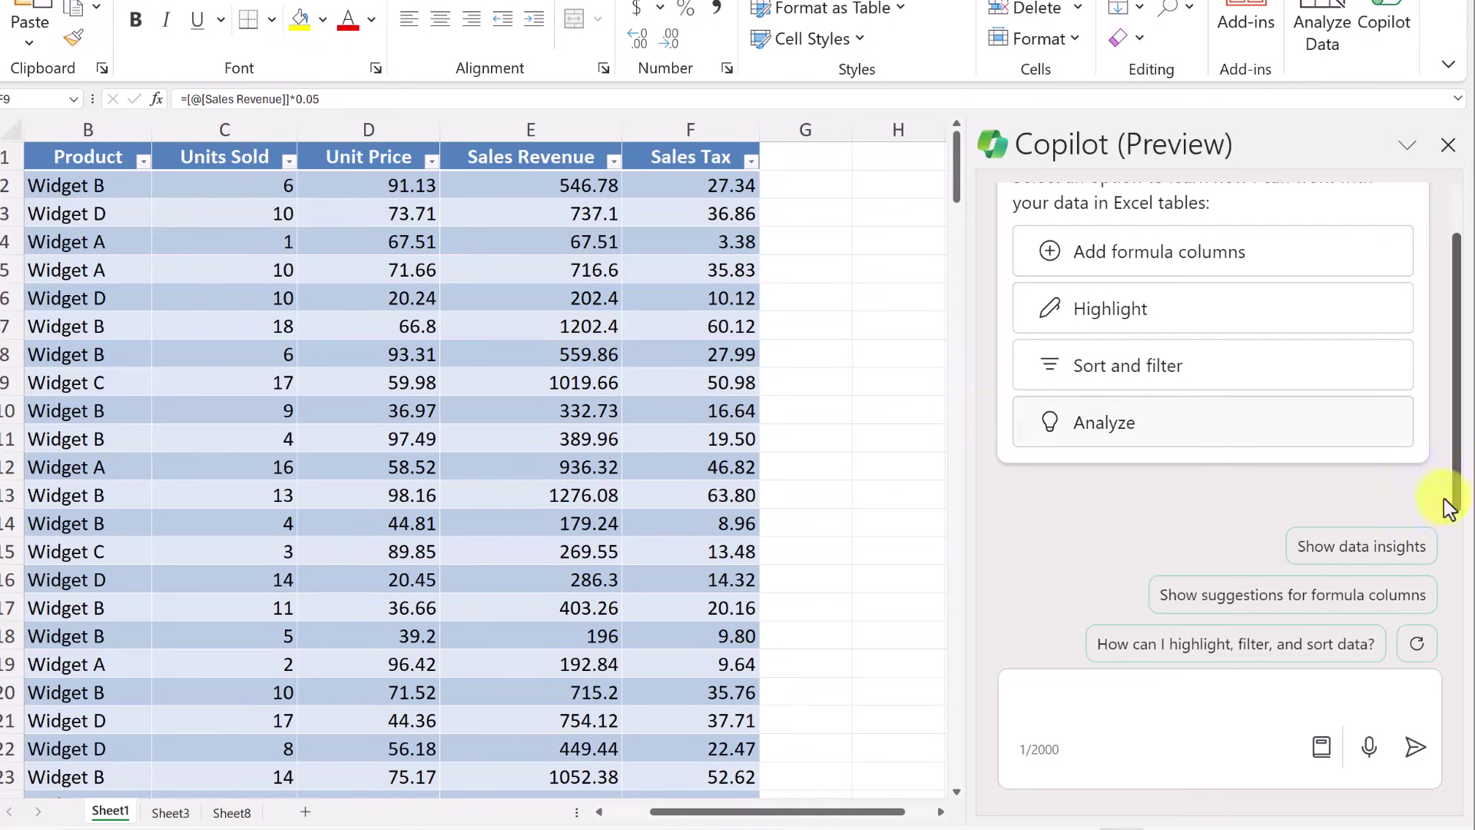
- Request a 7% Discount column for Units Sold above 6 and preview the 0%/7% result
click(1087, 703)
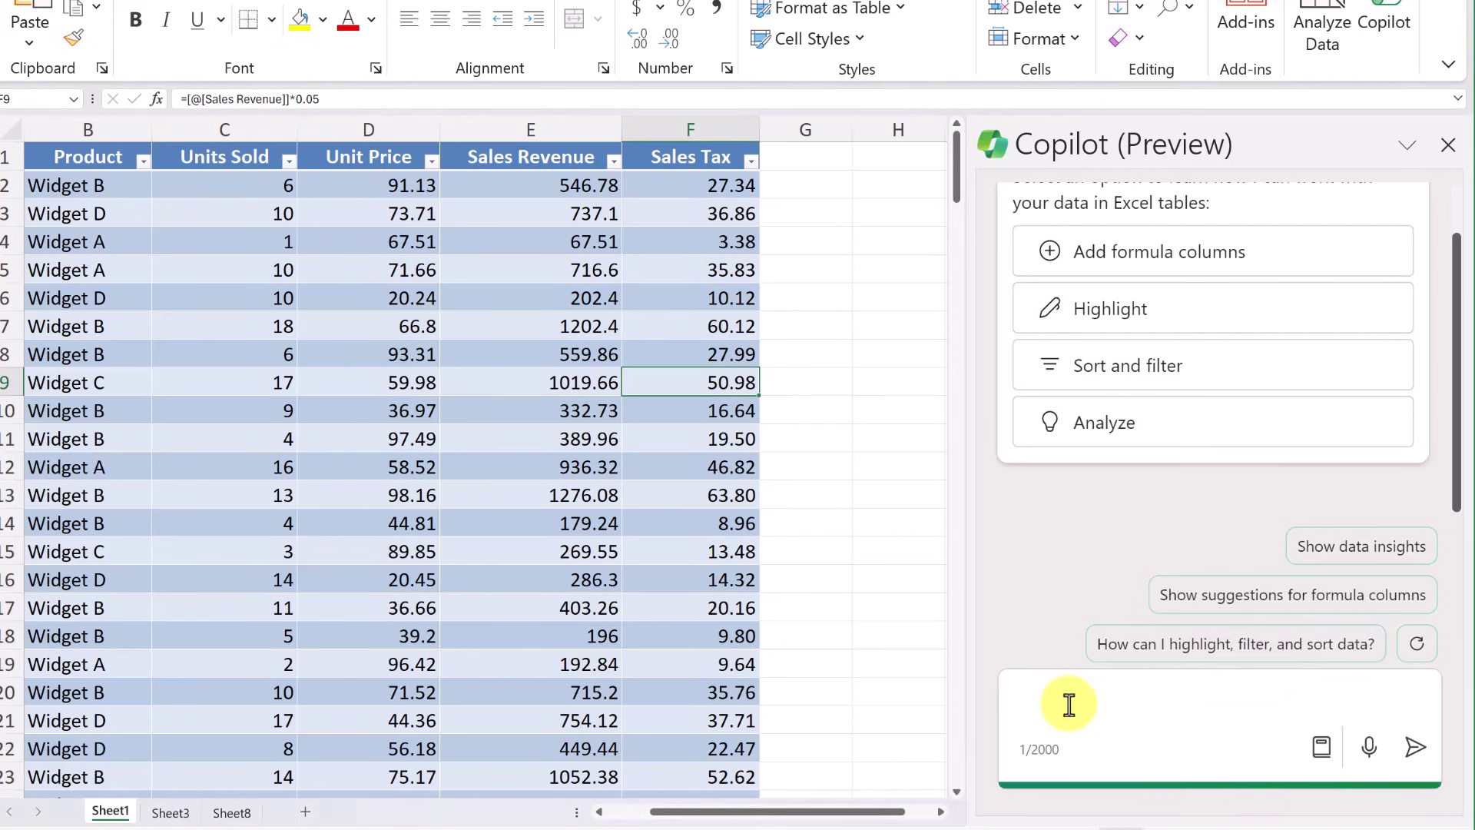
text(Create a new column named Discount give 7% discount if units sold are over 6)
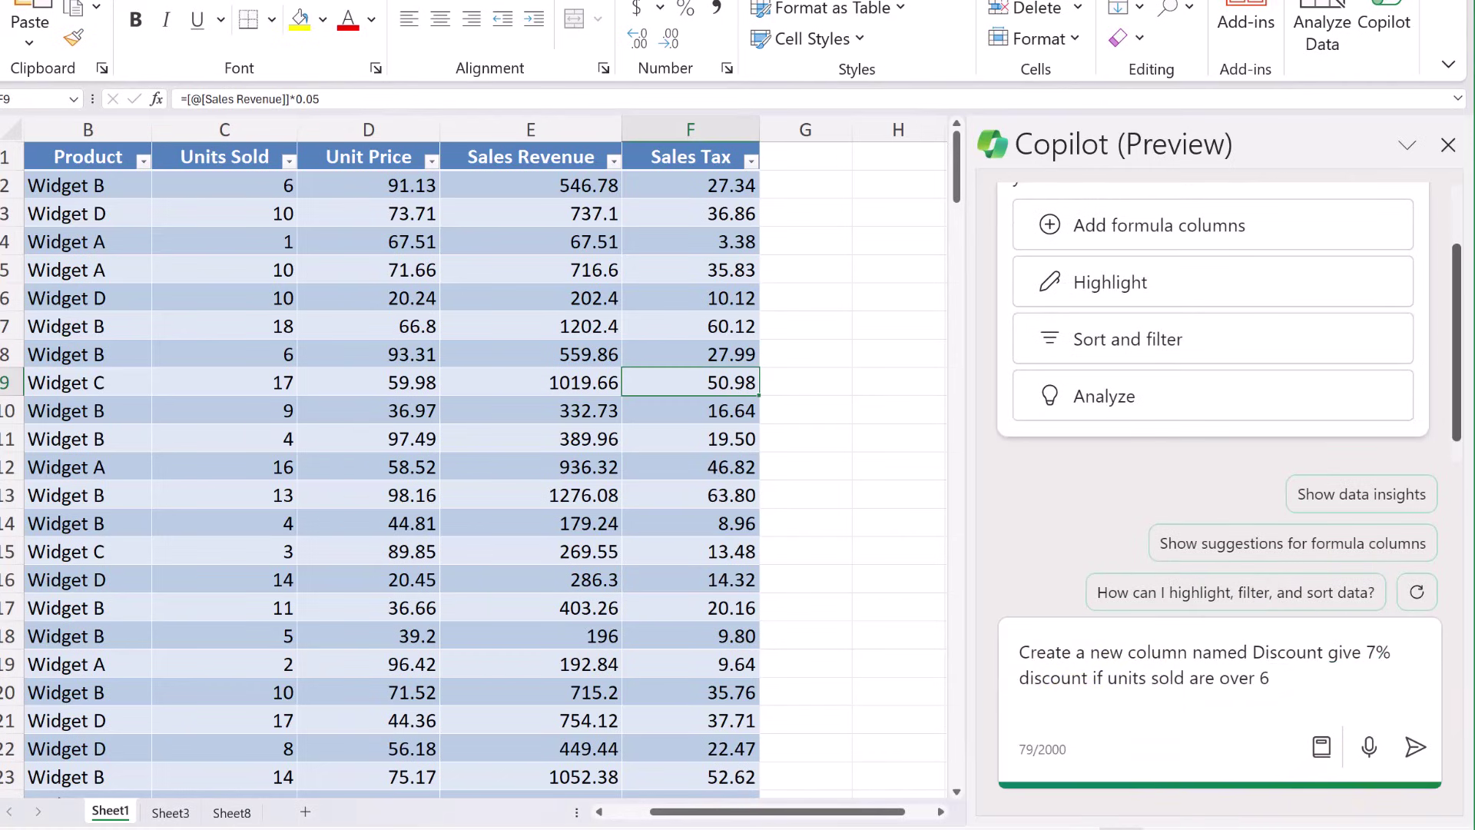
click(1416, 746)
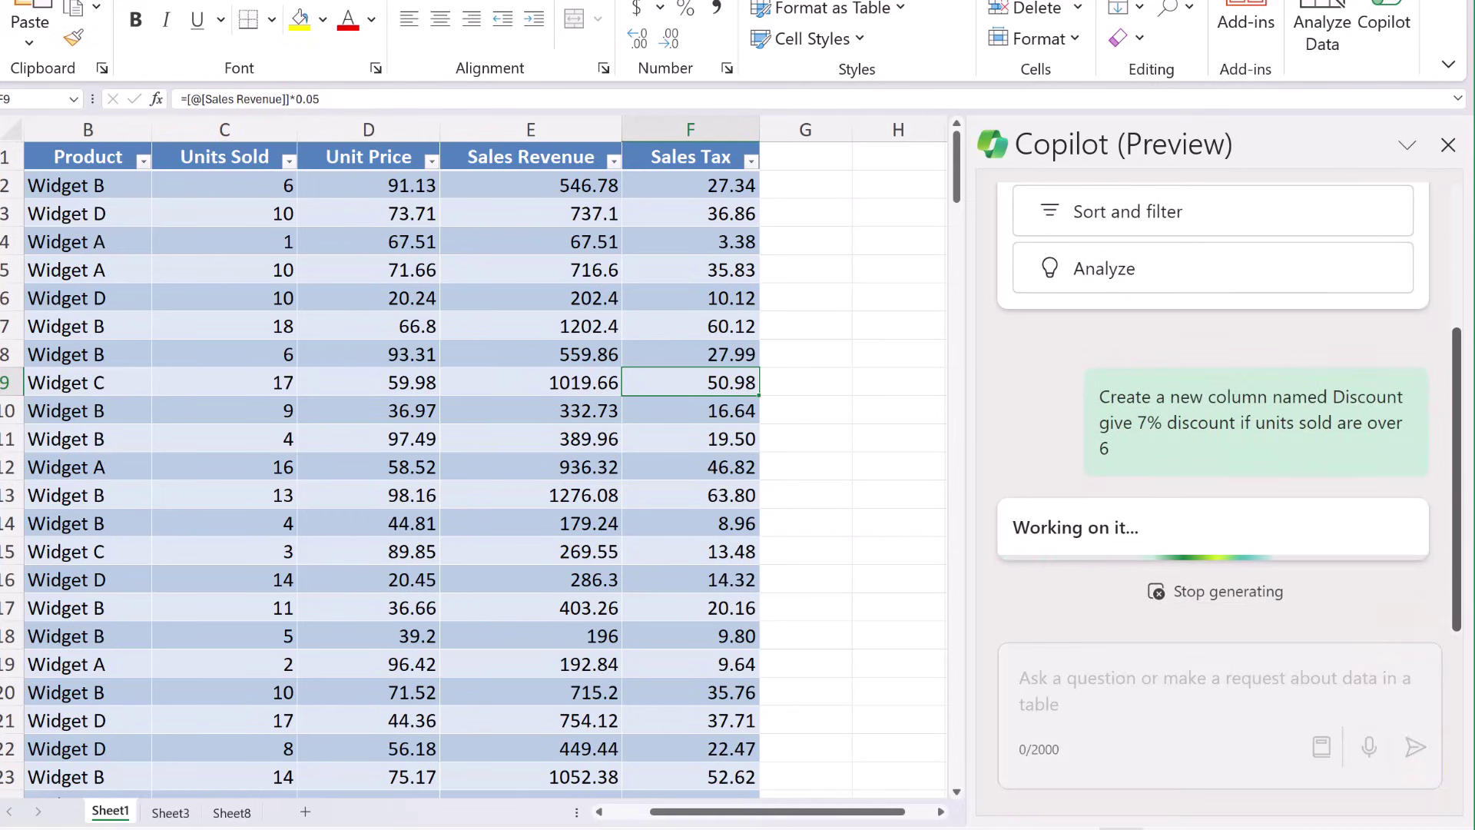
scroll(1448, 592, up, 2)
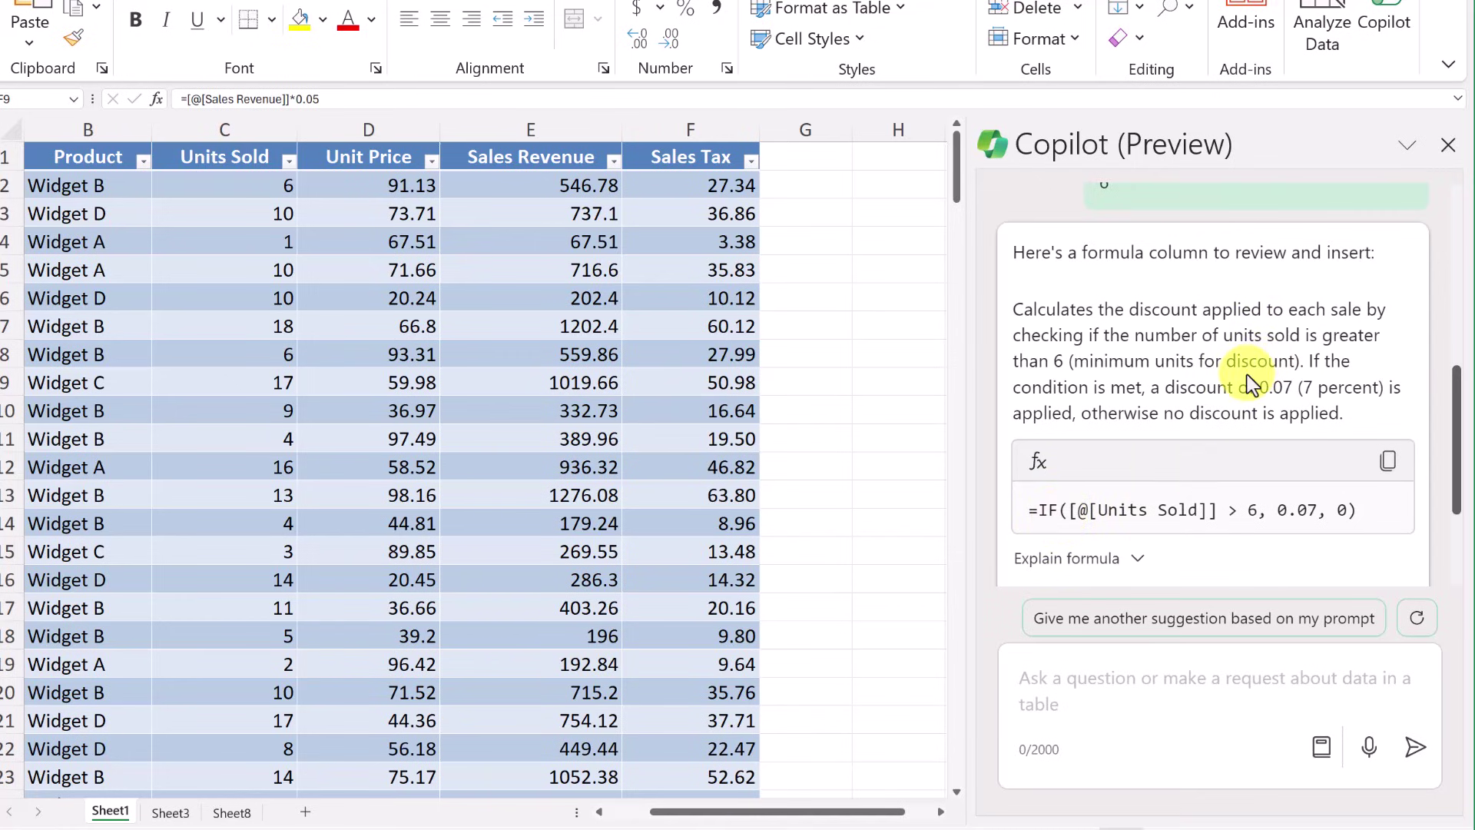
scroll(1250, 380, down, 3)
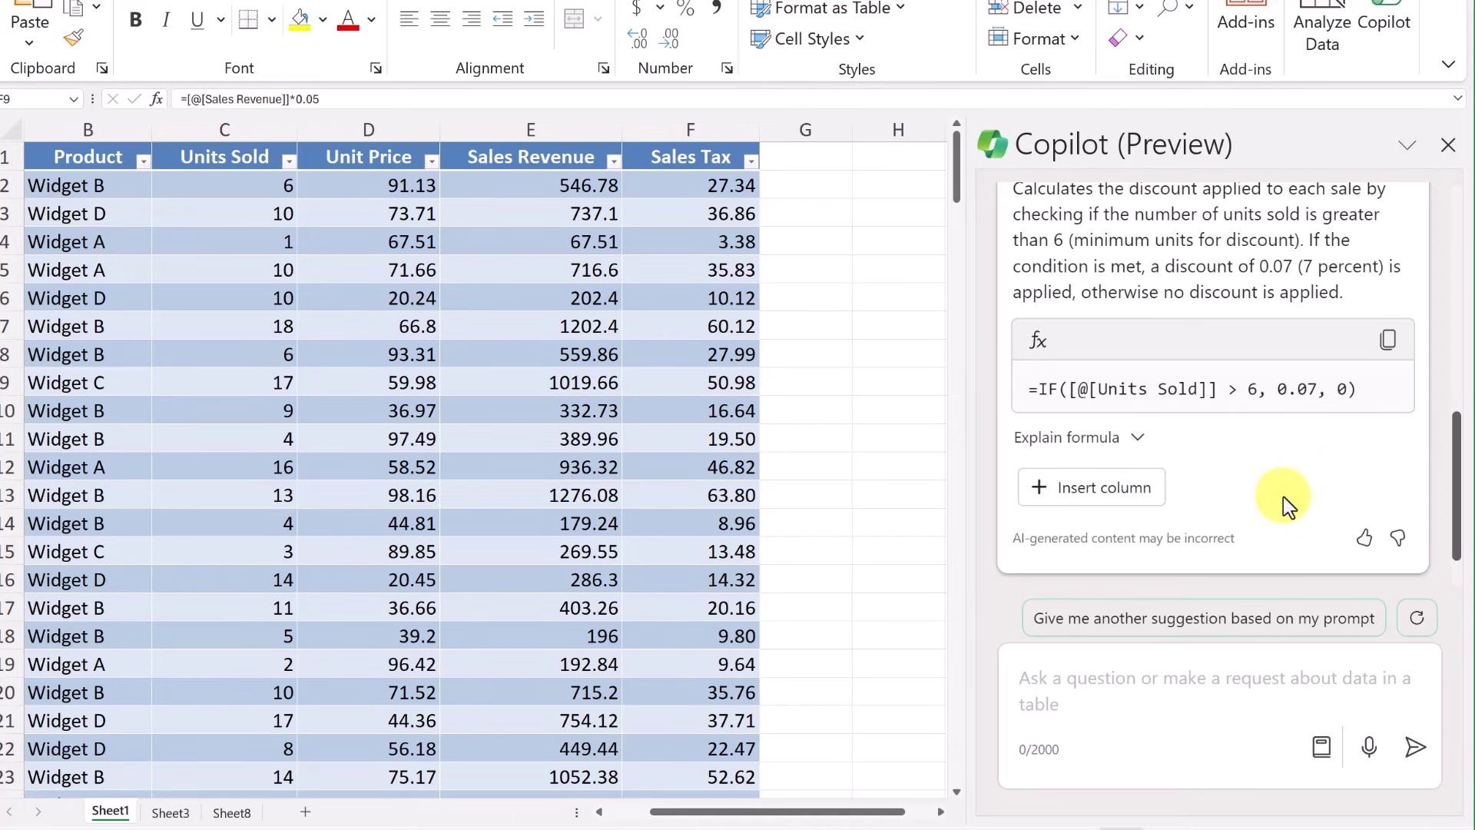
click(1137, 496)
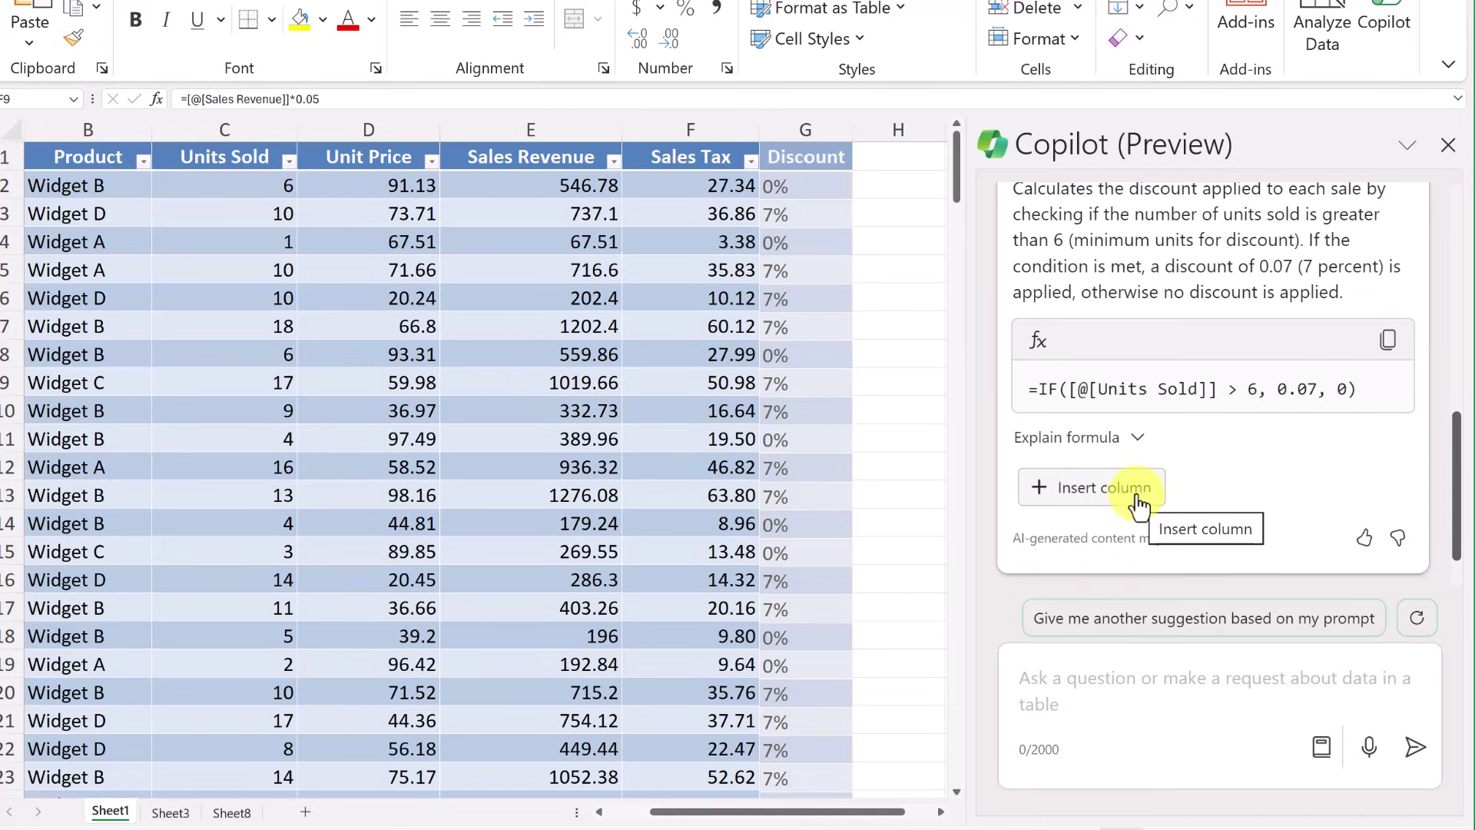
- Revise the Discount request to 7% of Sales Revenue when Units Sold exceed 6, and insert it as column G
click(1095, 677)
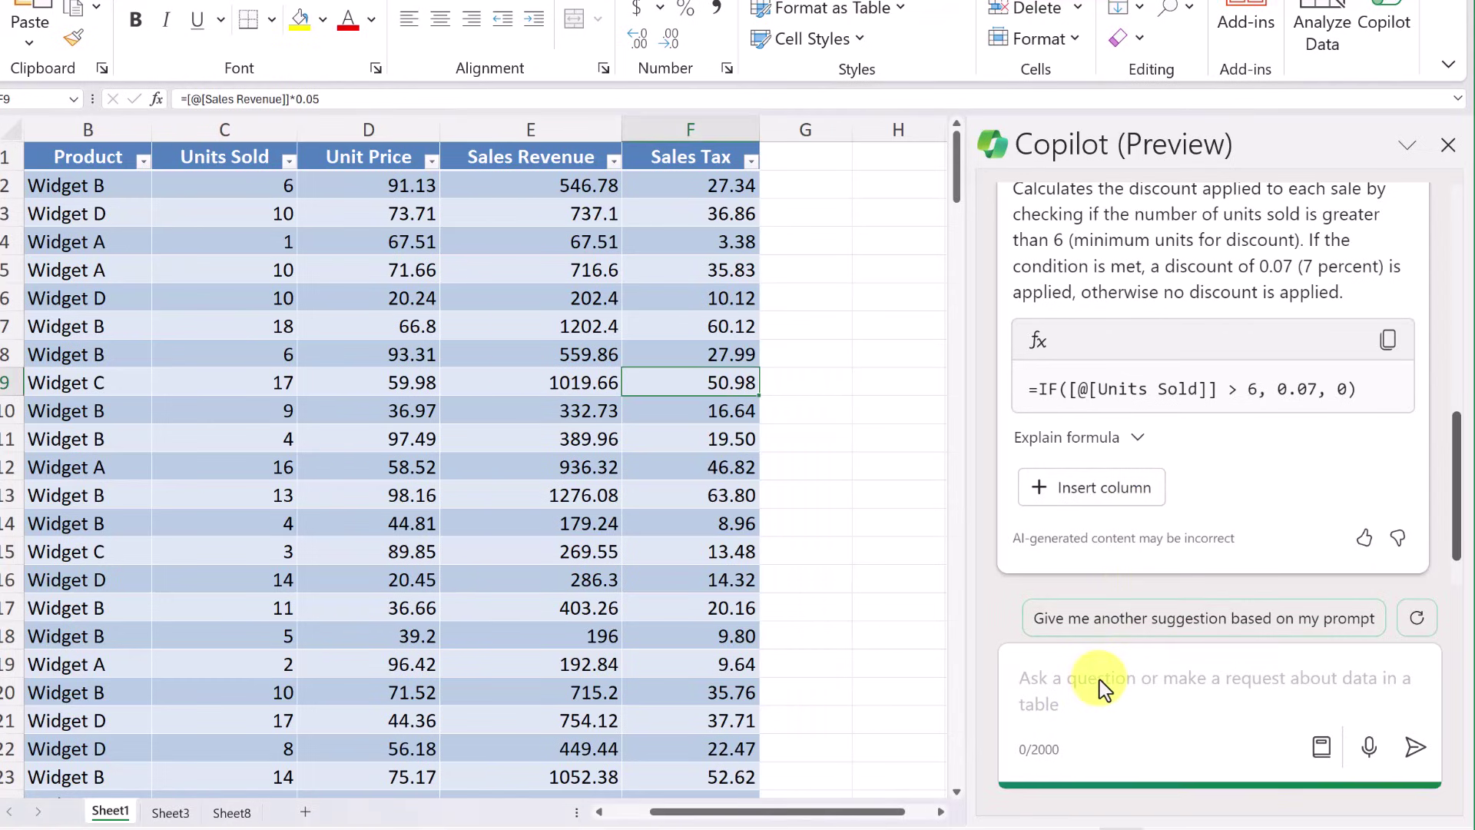
text(Create a new column named Discount give a 7% discount applied to the sales revenue if units sold are over 6)
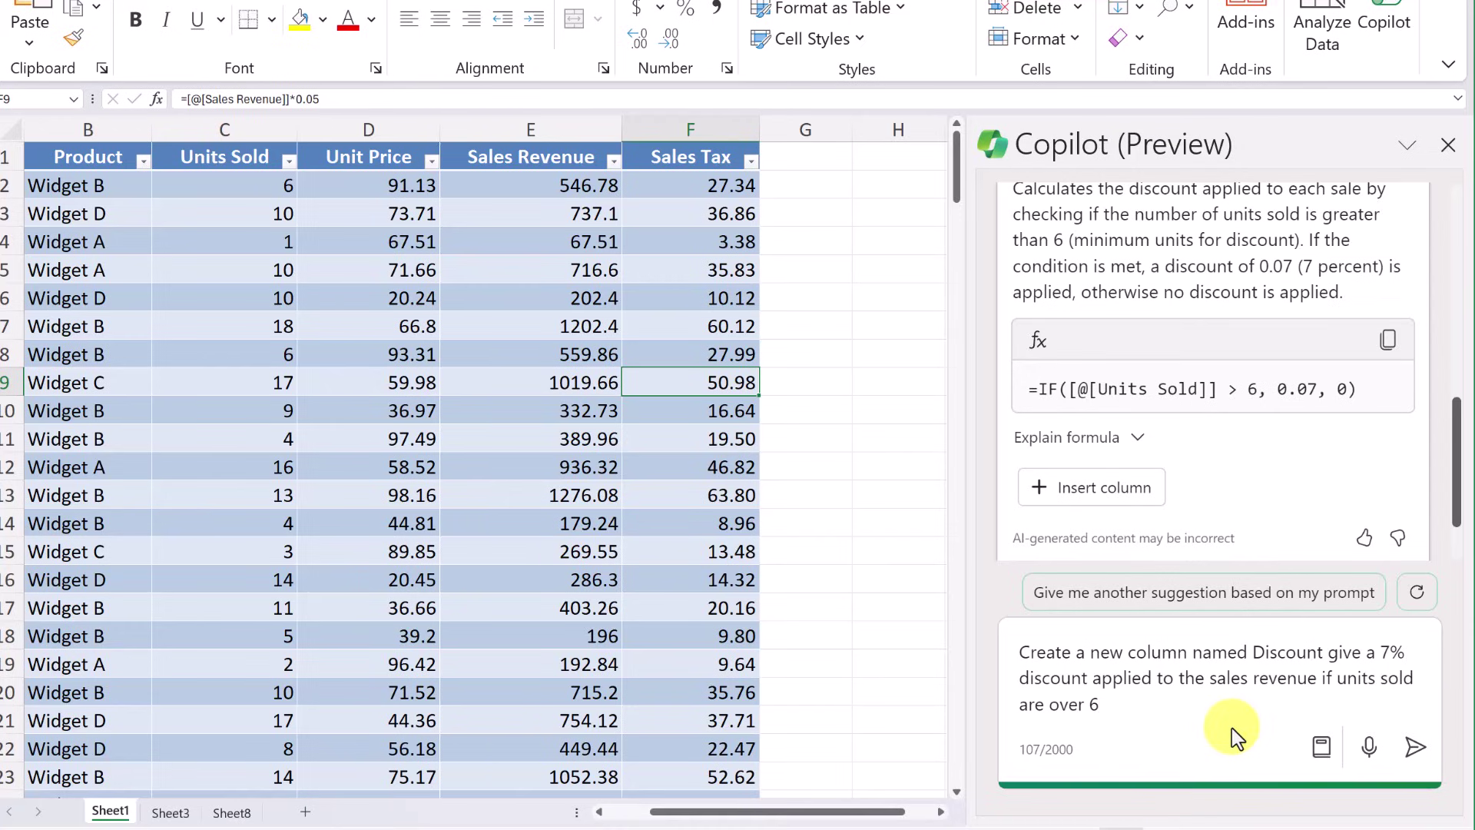
click(1416, 748)
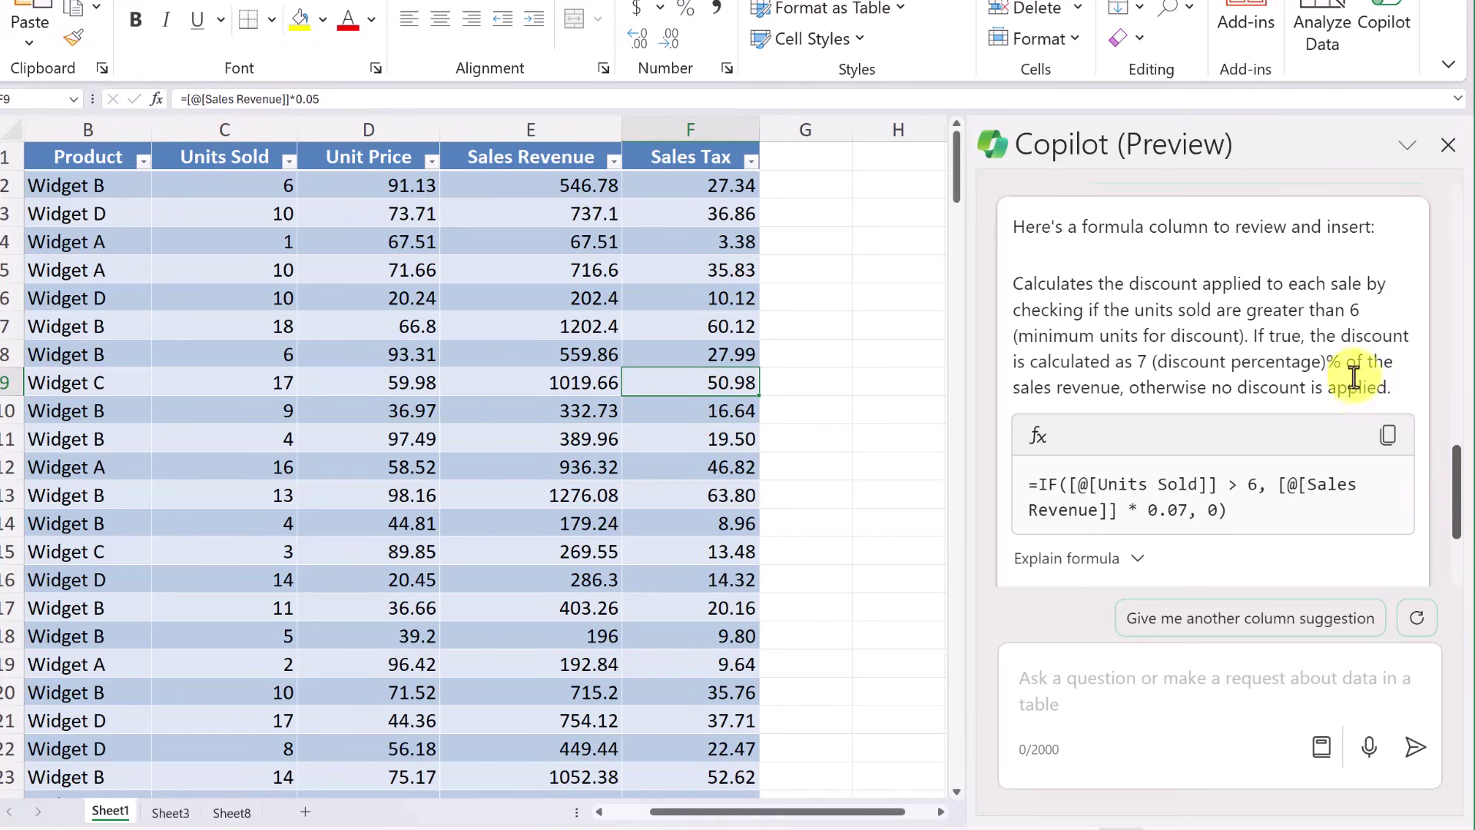
scroll(1333, 499, down, 1)
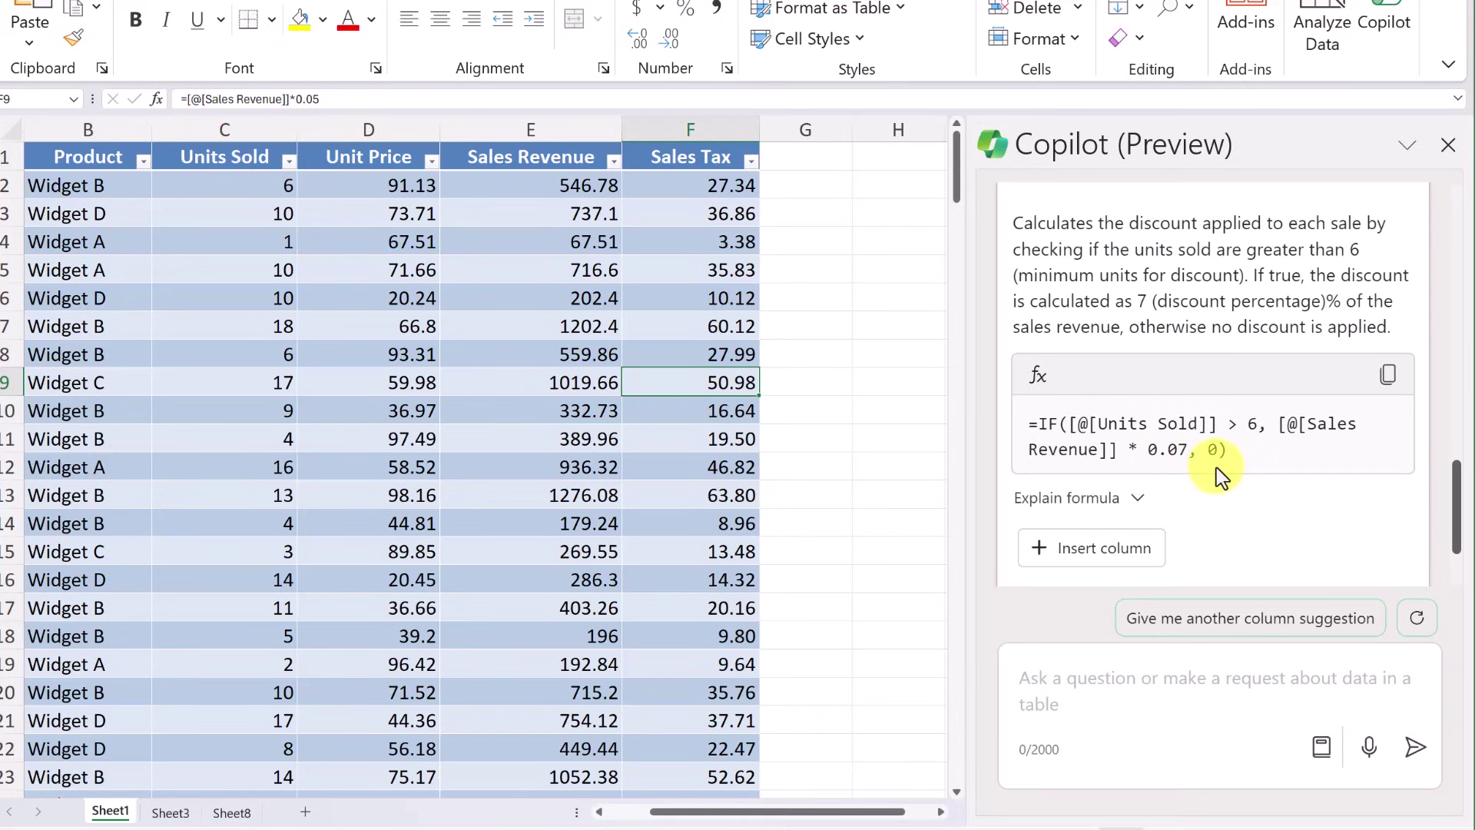
click(1114, 557)
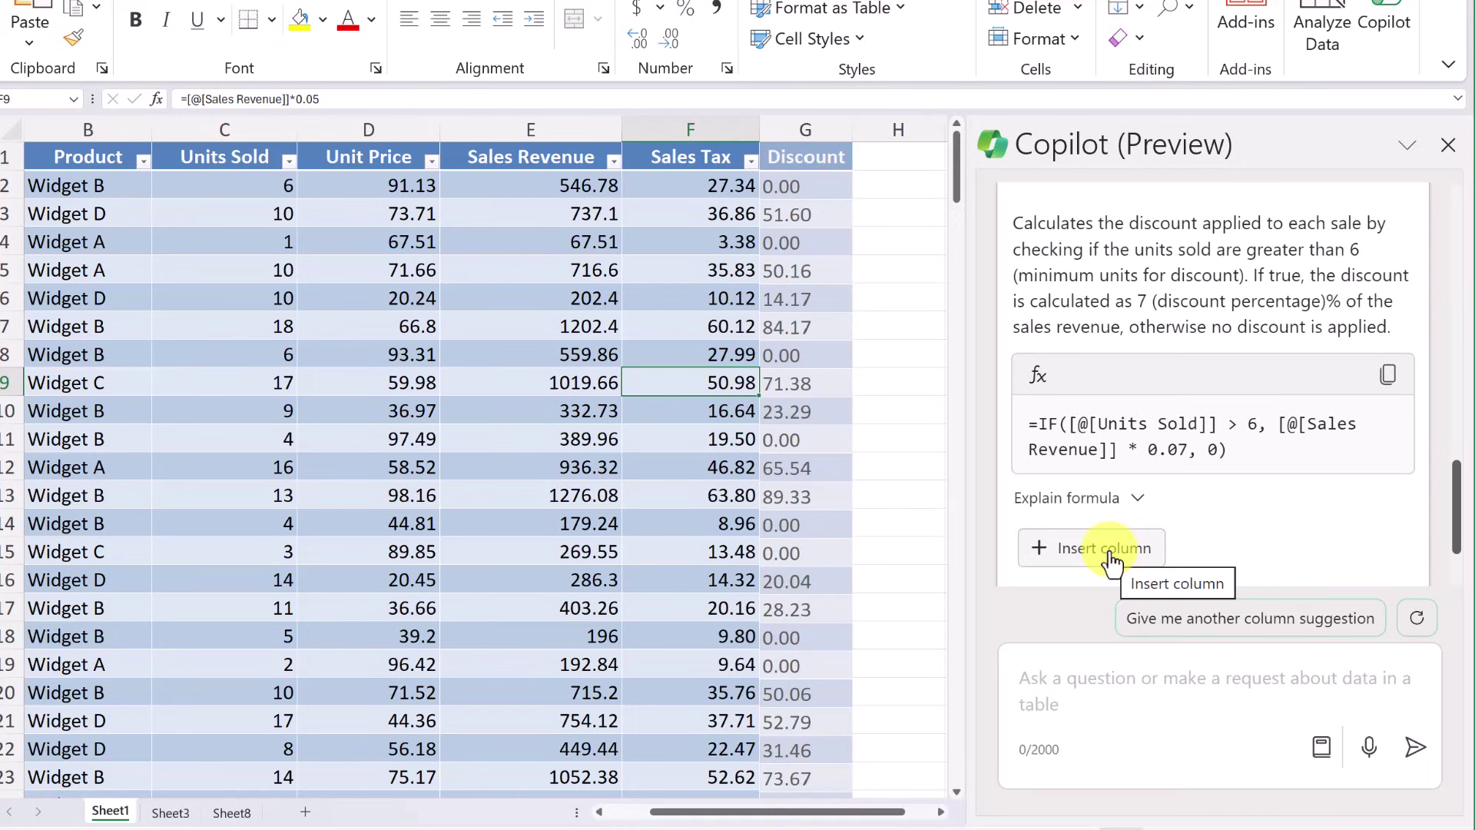
click(1109, 552)
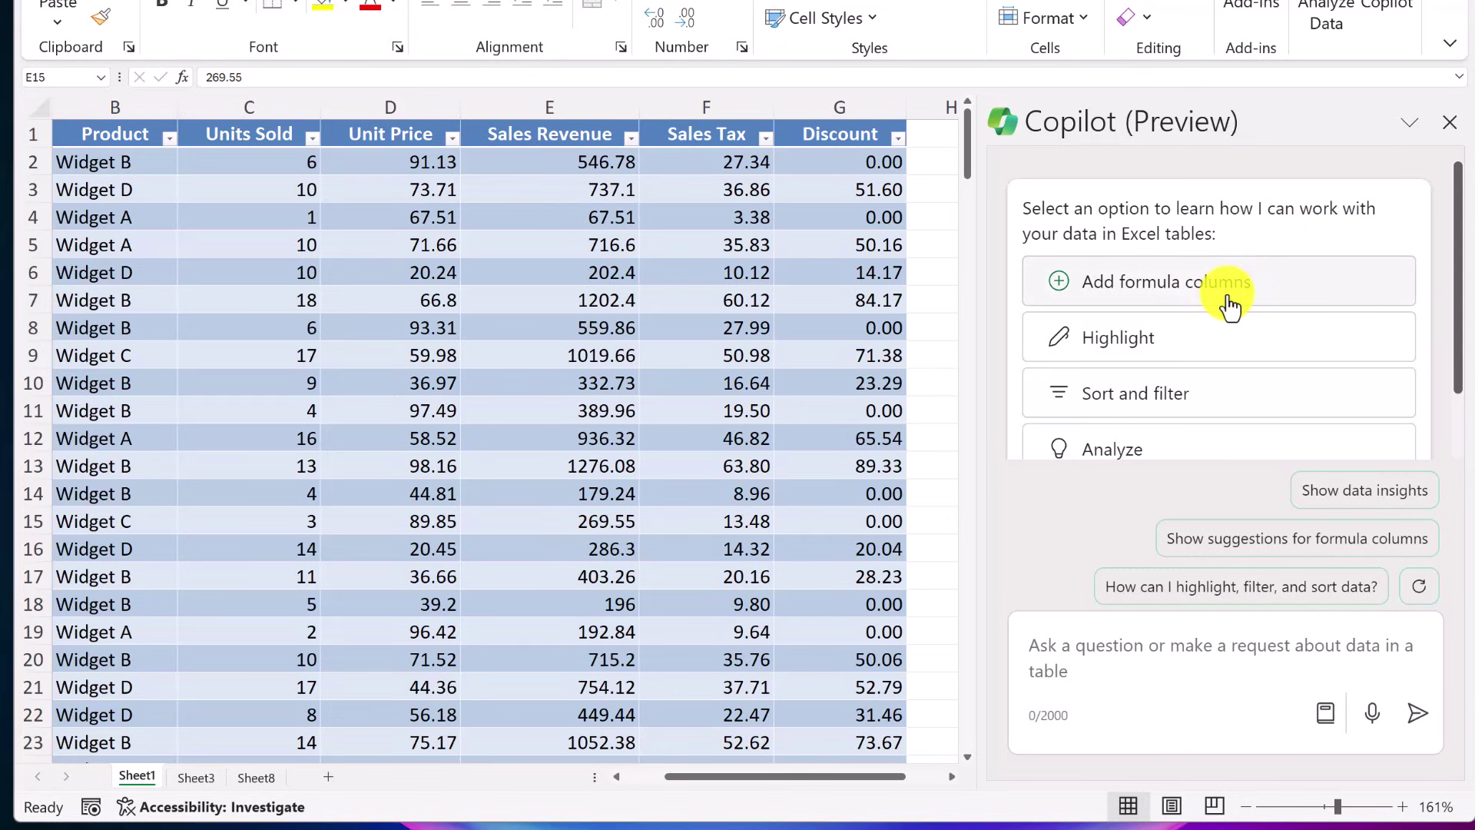
- Add Copilot's product sales bar chart on new Sheet9 and check the Grand Total in D9
click(1102, 675)
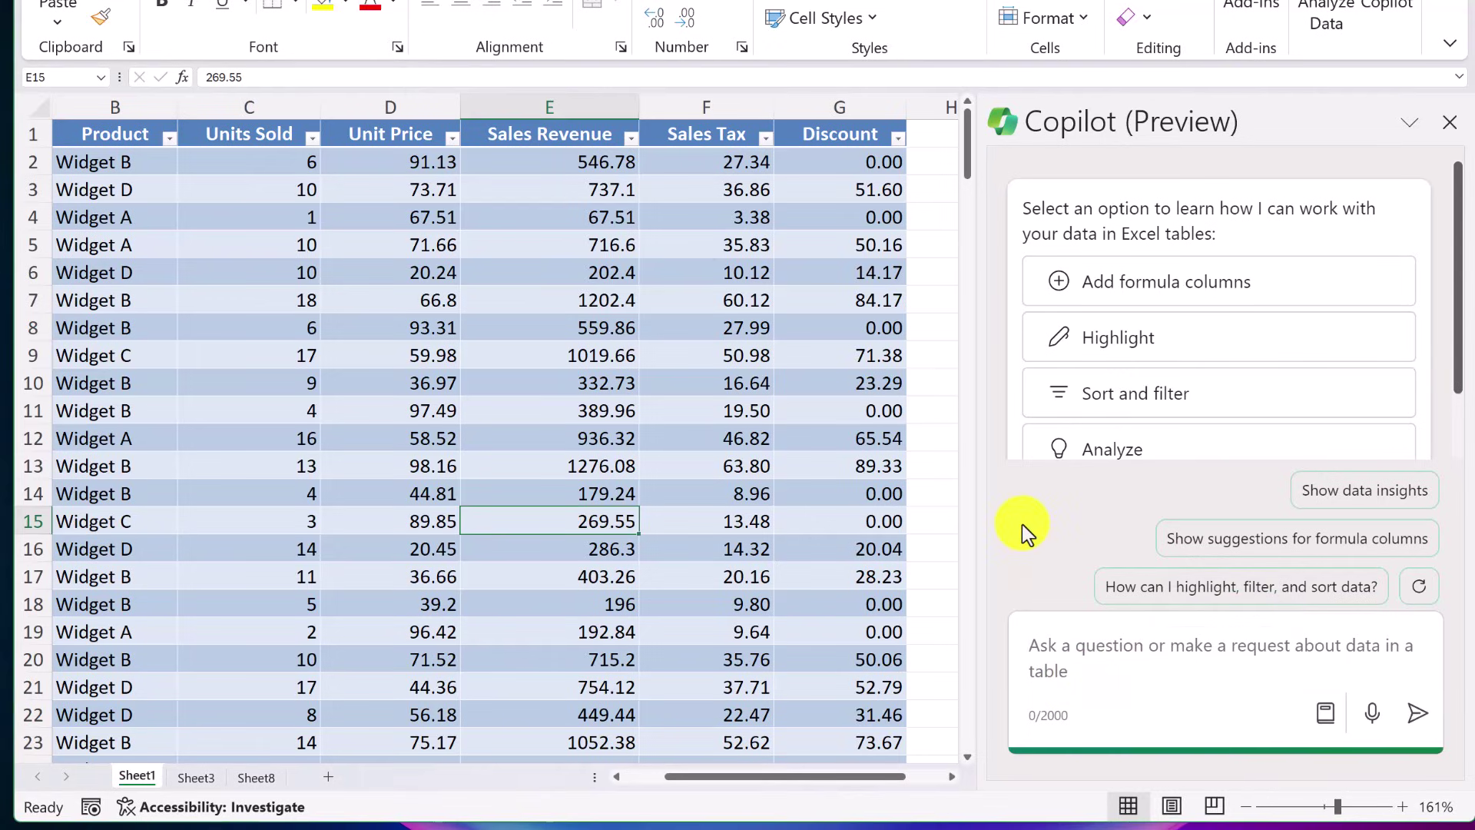
text(Create a bar chart showing each products total sales)
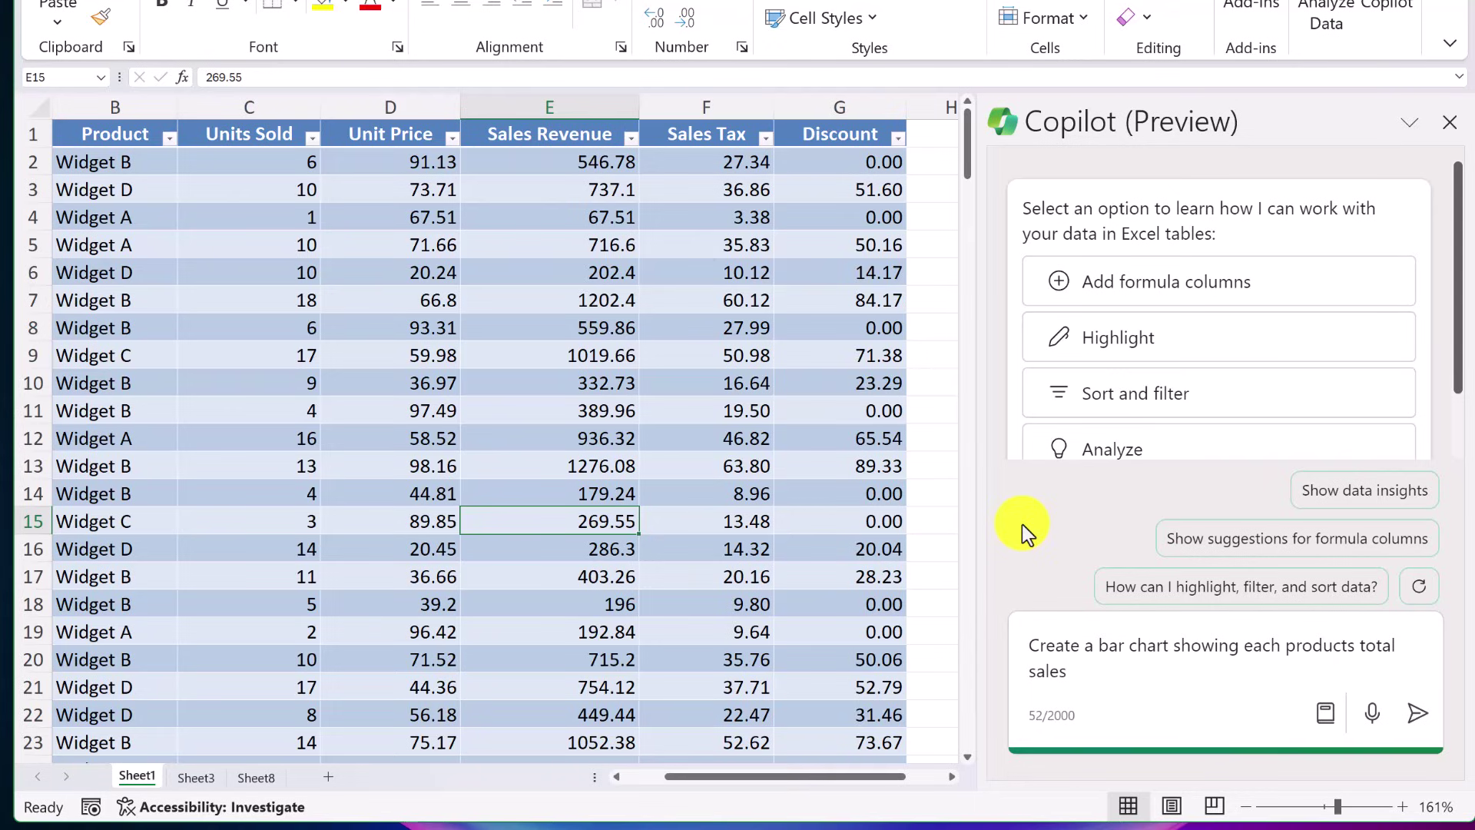
click(1416, 714)
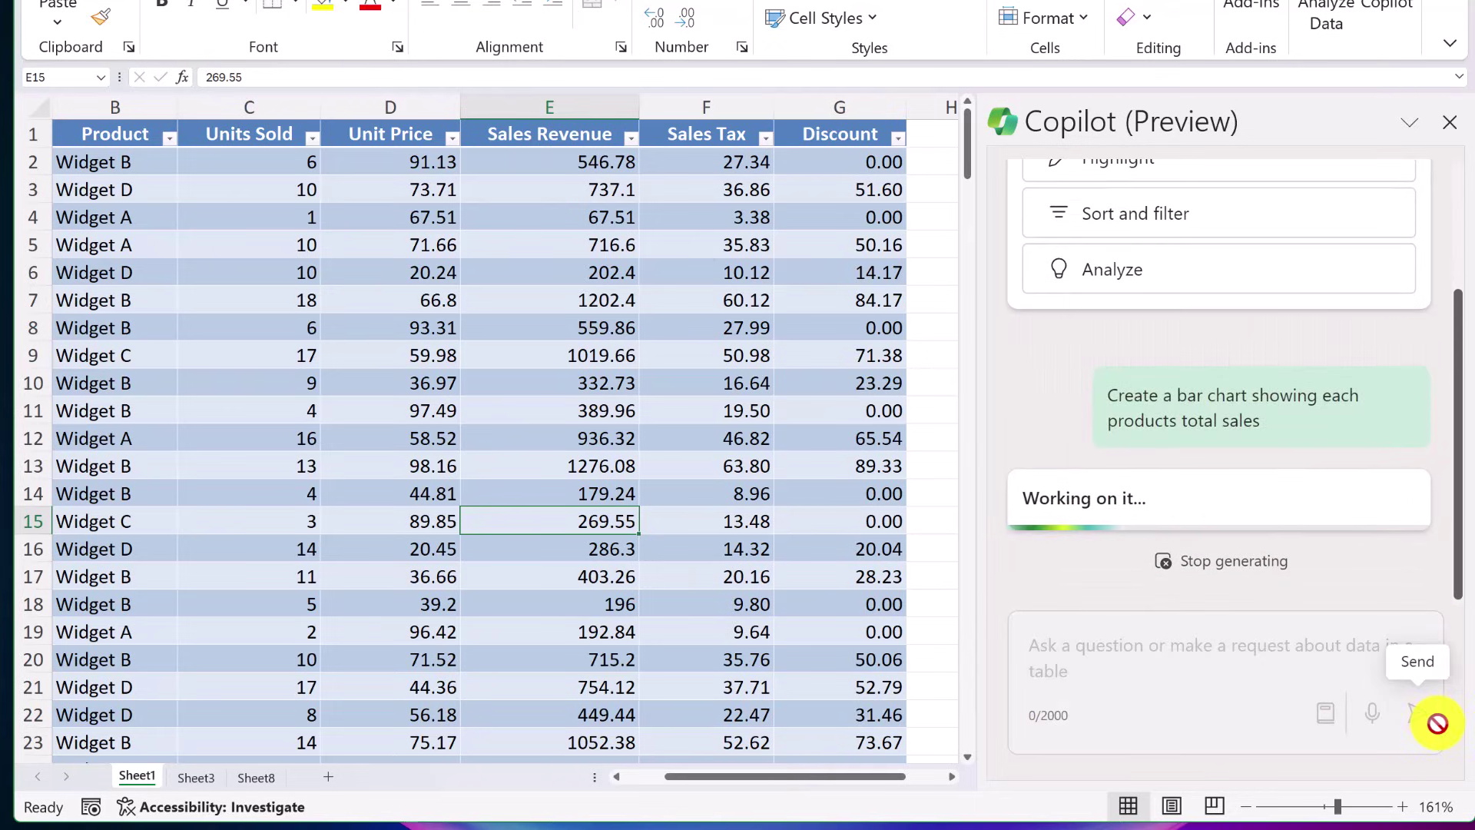
scroll(1415, 326, up, 1)
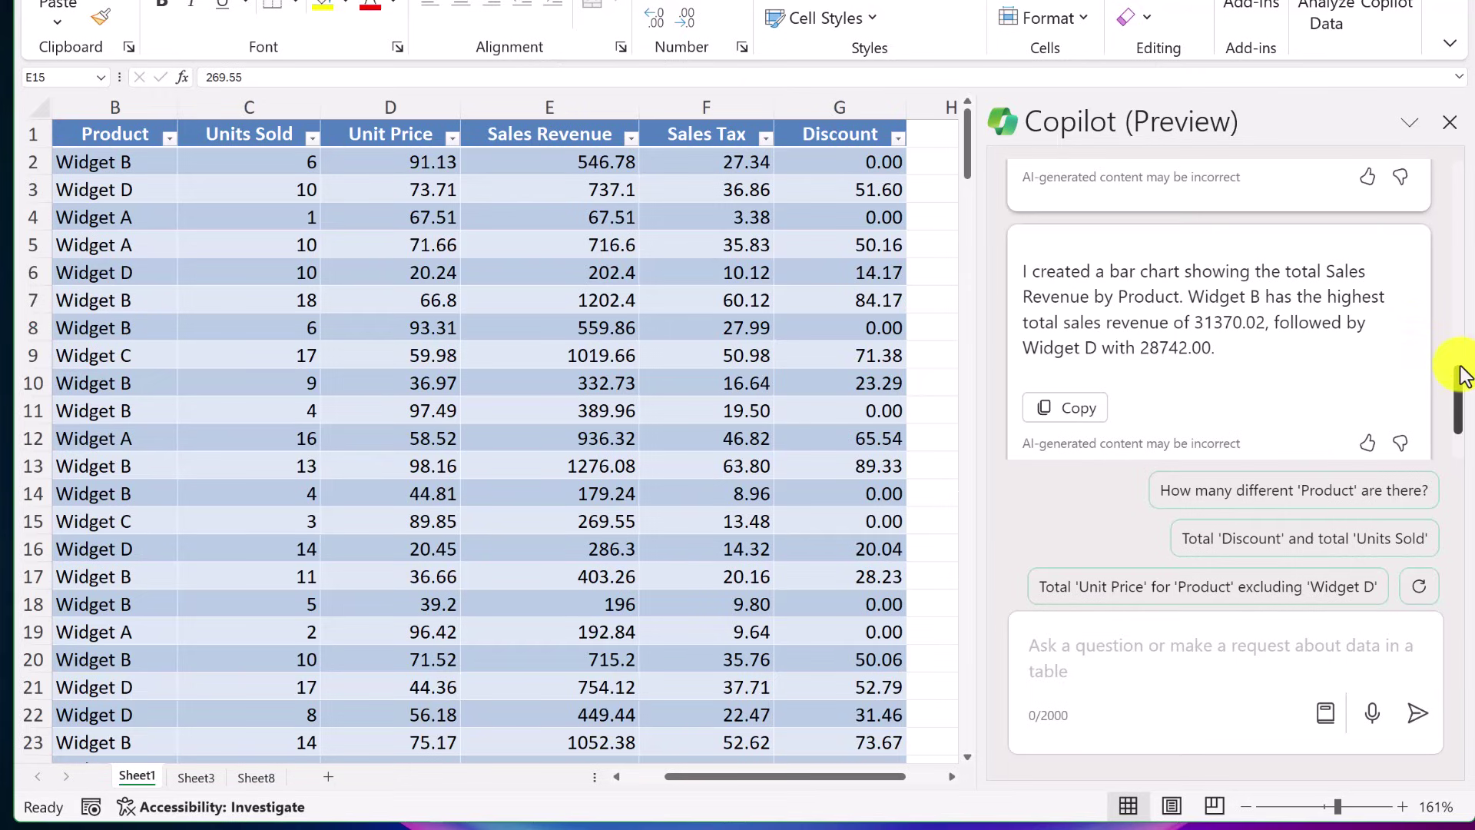
scroll(1357, 370, up, 4)
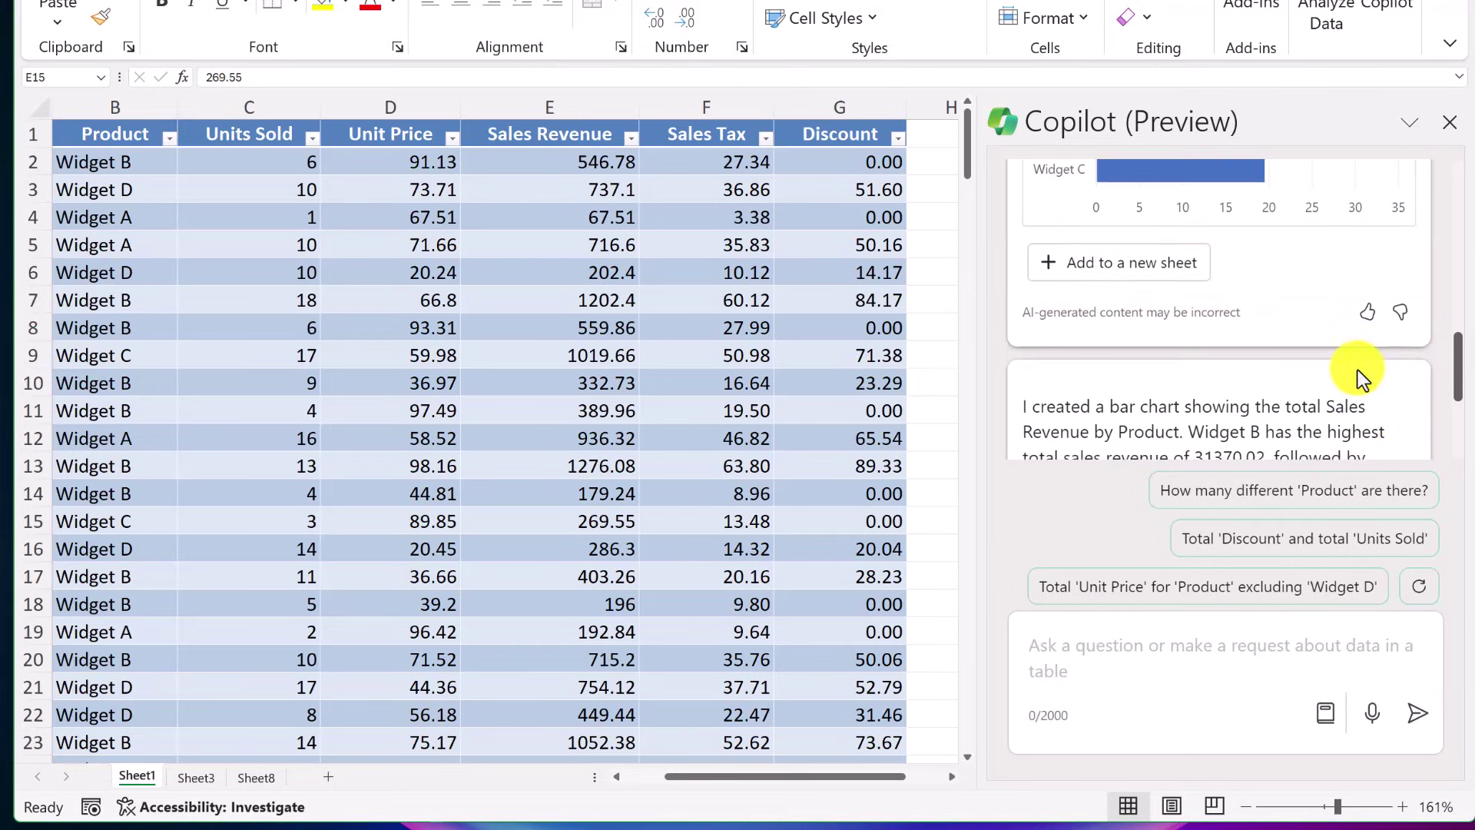
scroll(1358, 370, up, 1)
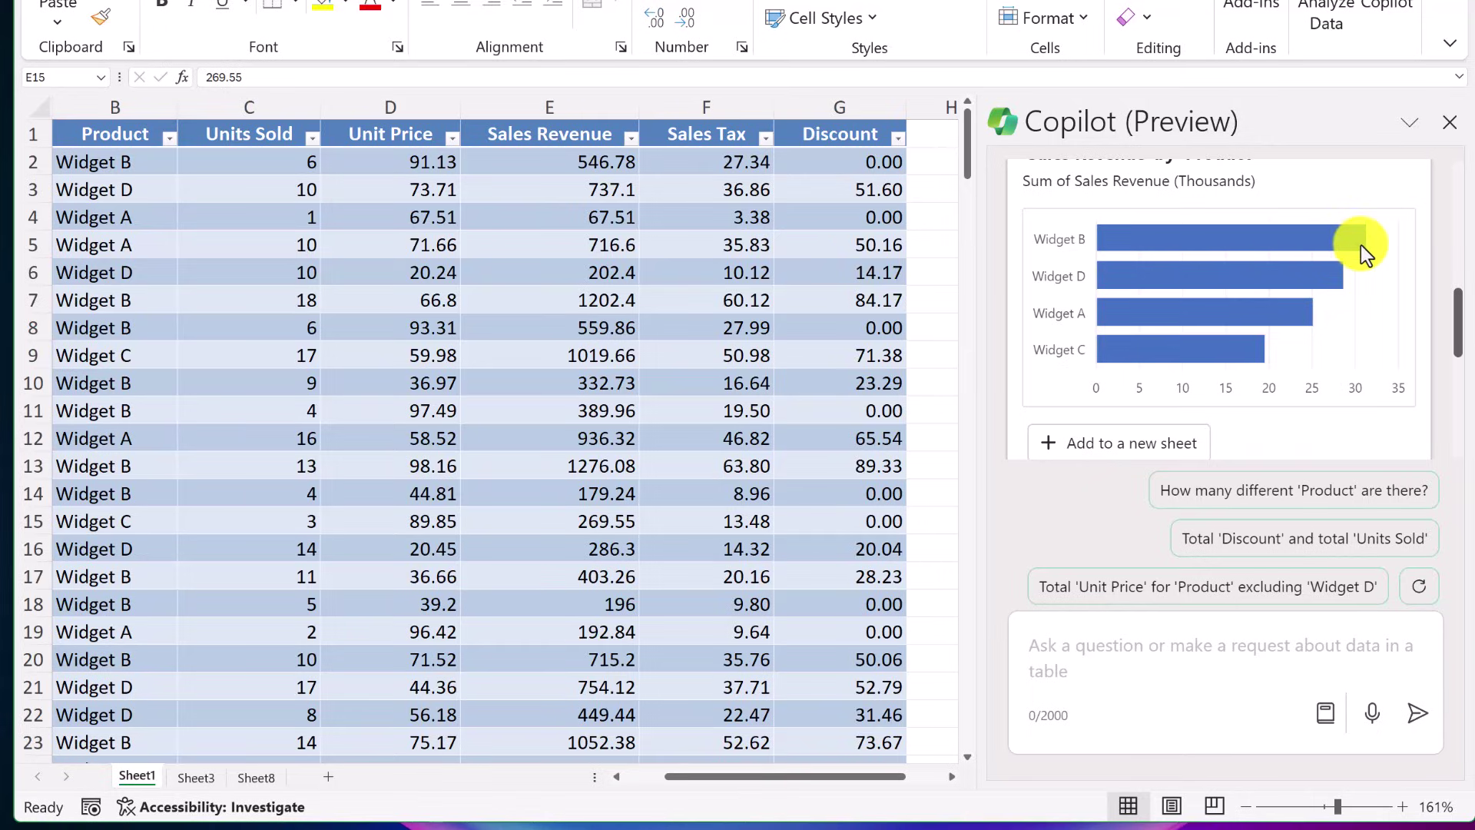
click(1181, 437)
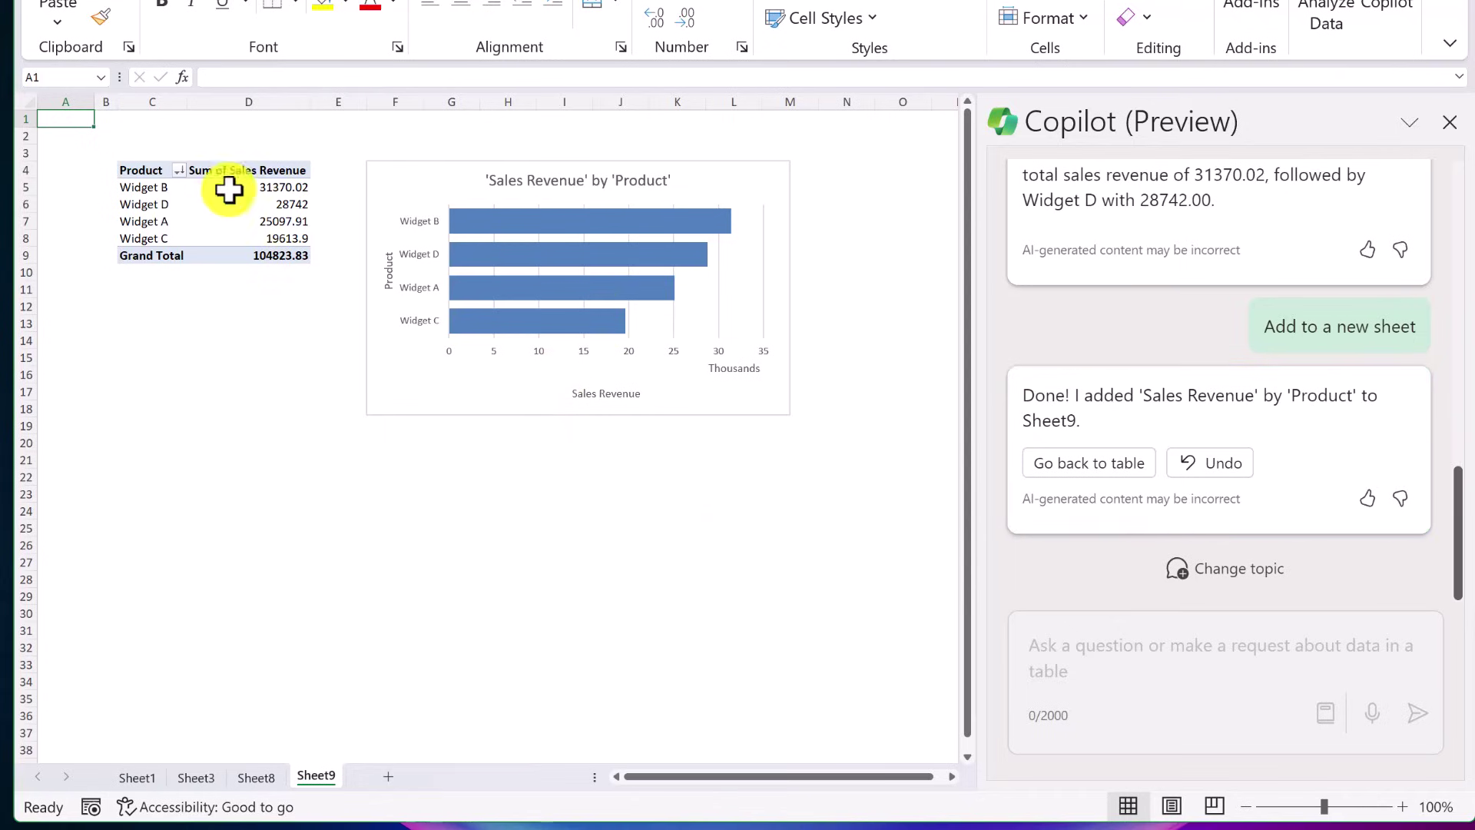
click(487, 286)
click(257, 256)
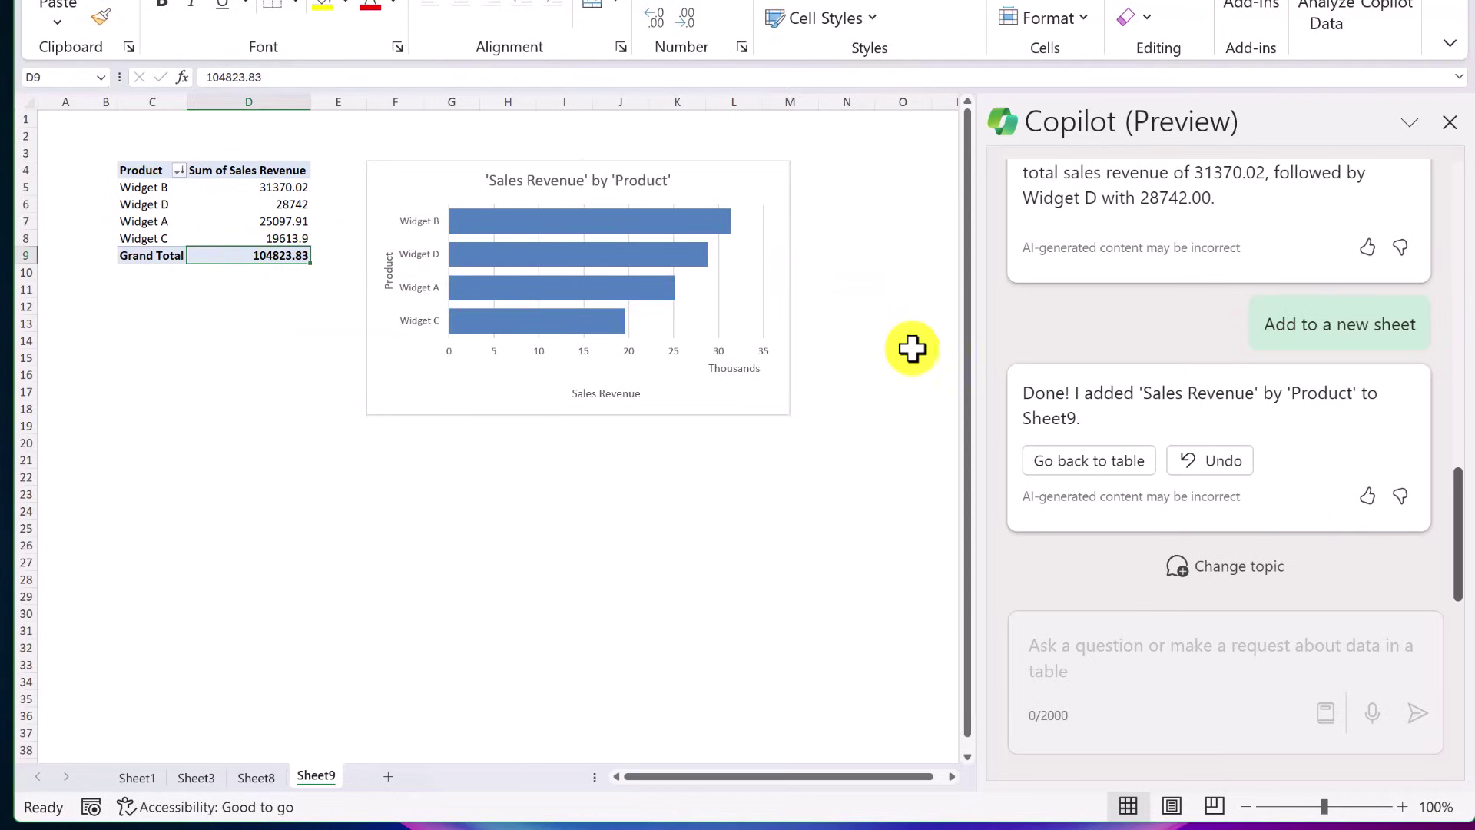
- Back on Sheet1, ask Copilot for a pie chart of each product's share of sales
click(139, 780)
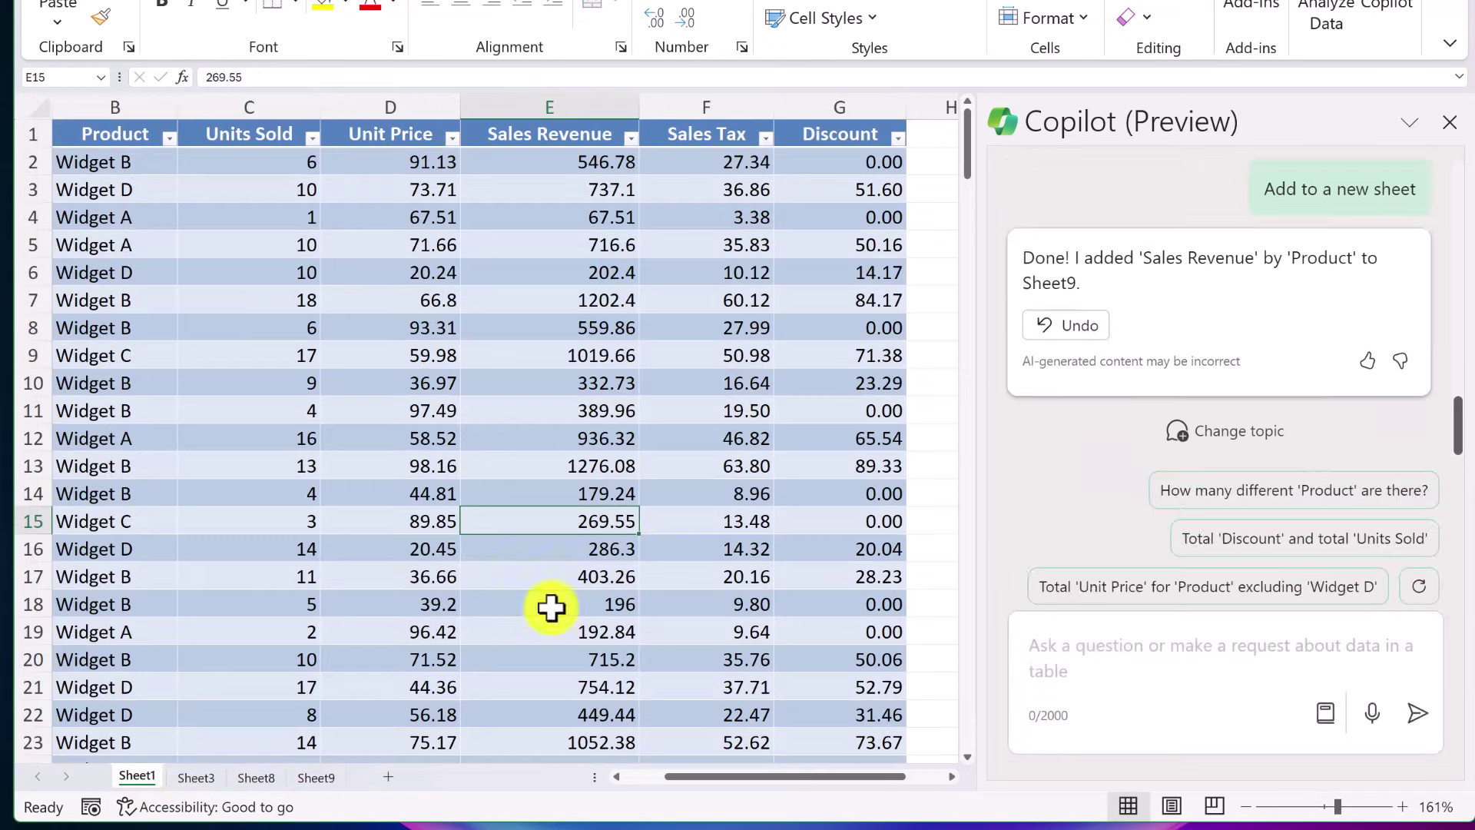
click(1090, 673)
text(Create a pie chart showing each products sales of the total)
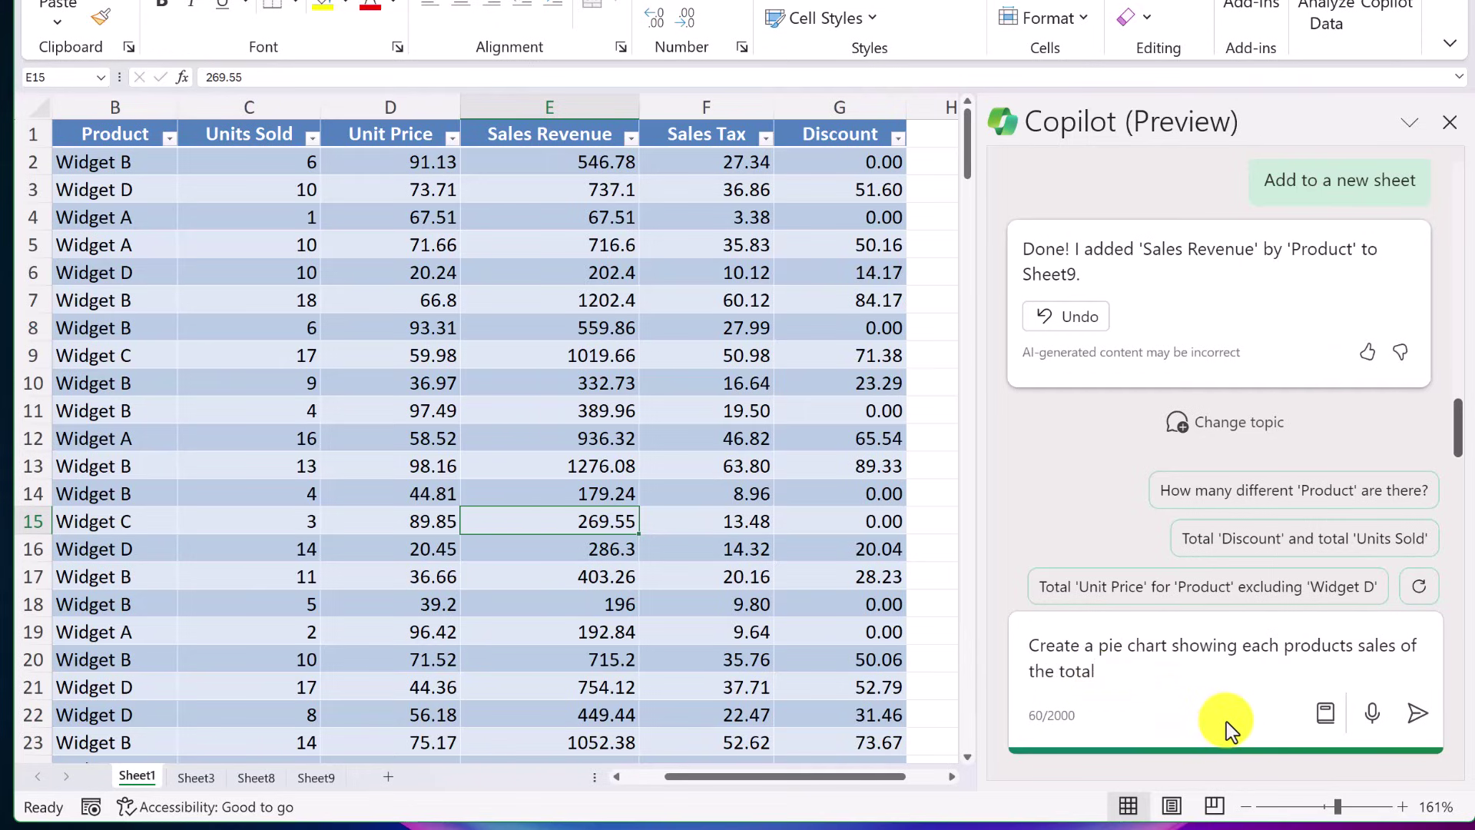
click(1433, 725)
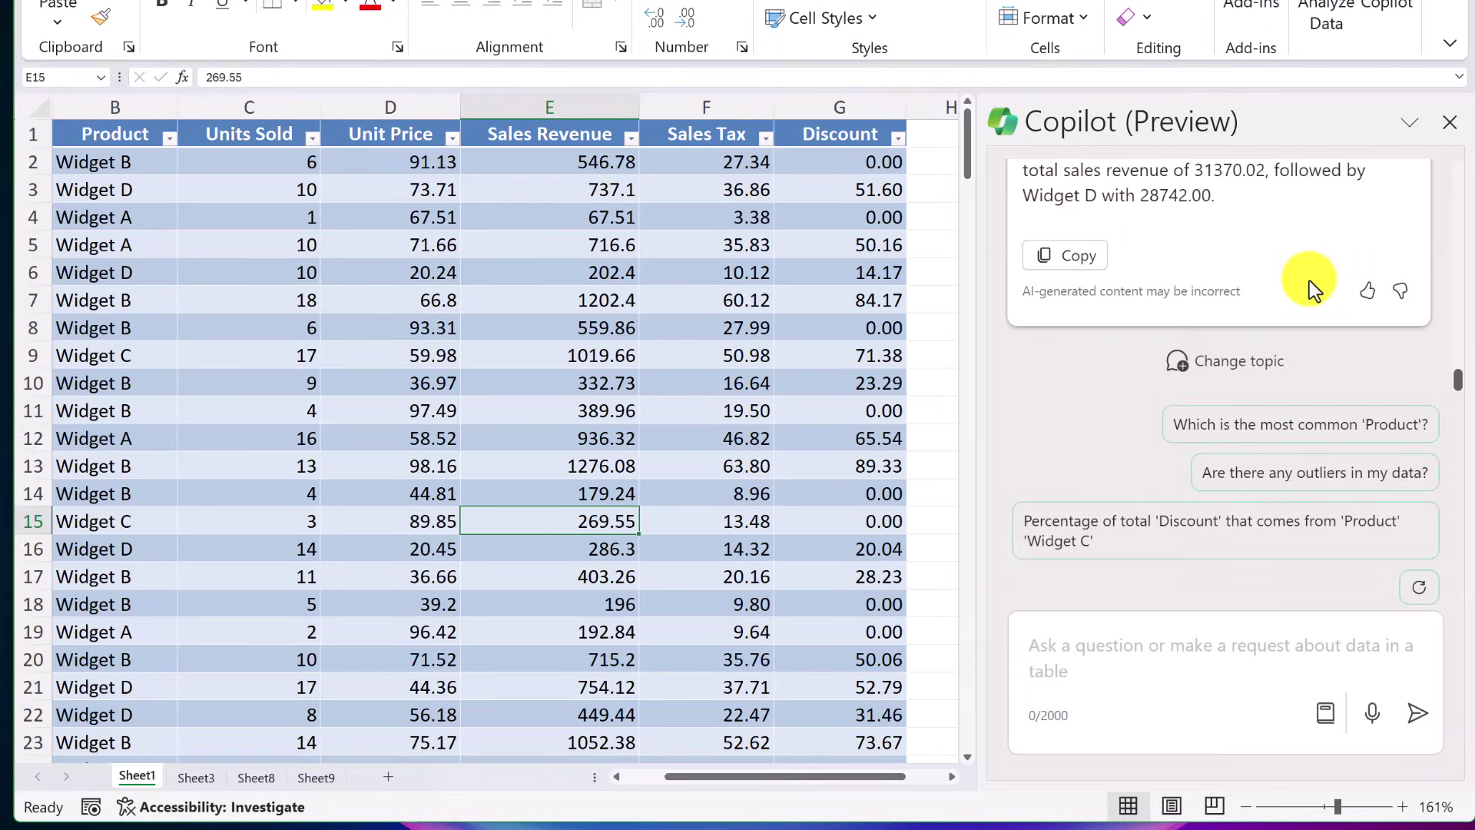
scroll(1314, 292, up, 6)
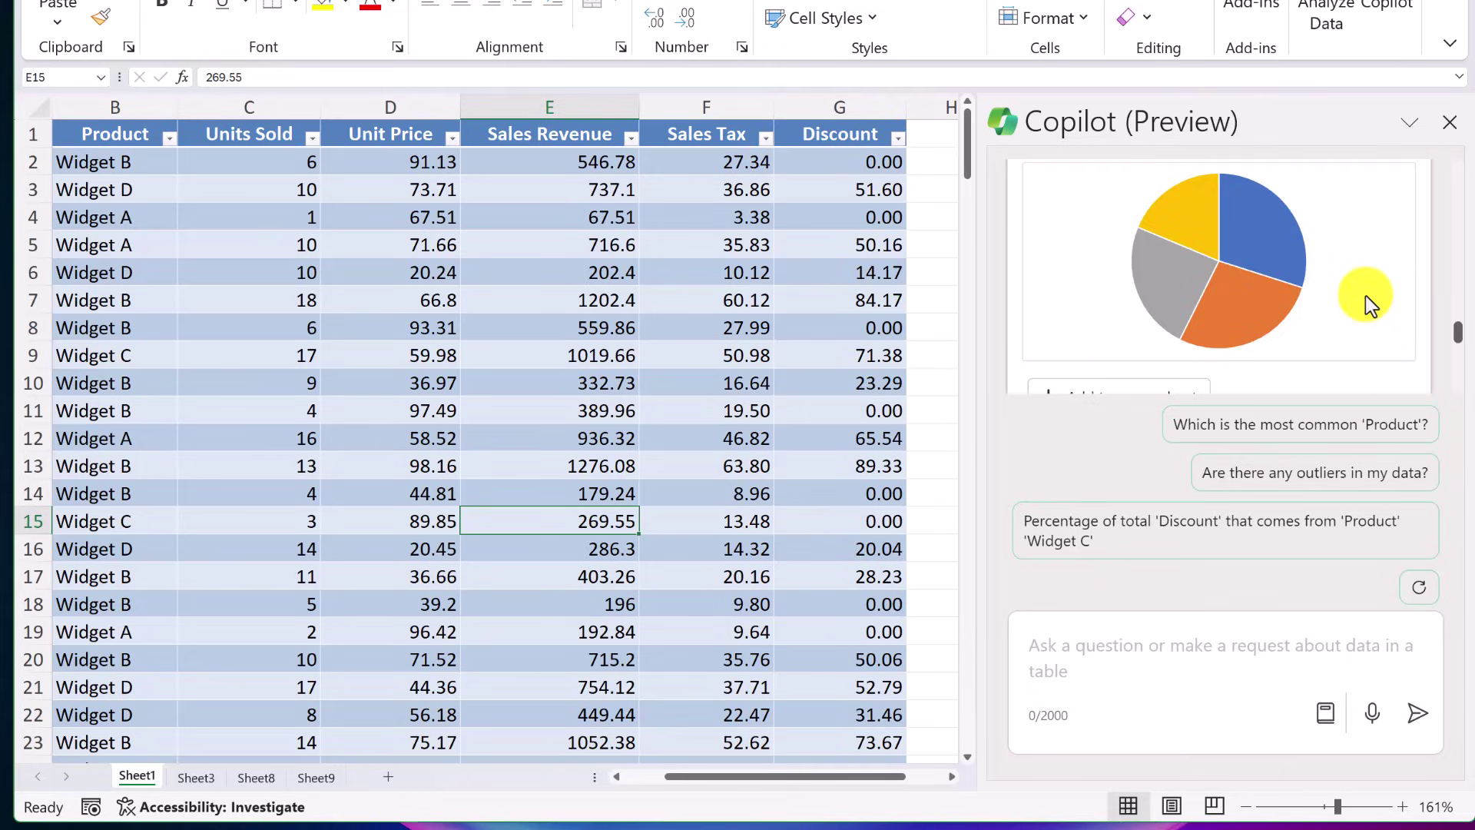
scroll(1094, 326, down, 1)
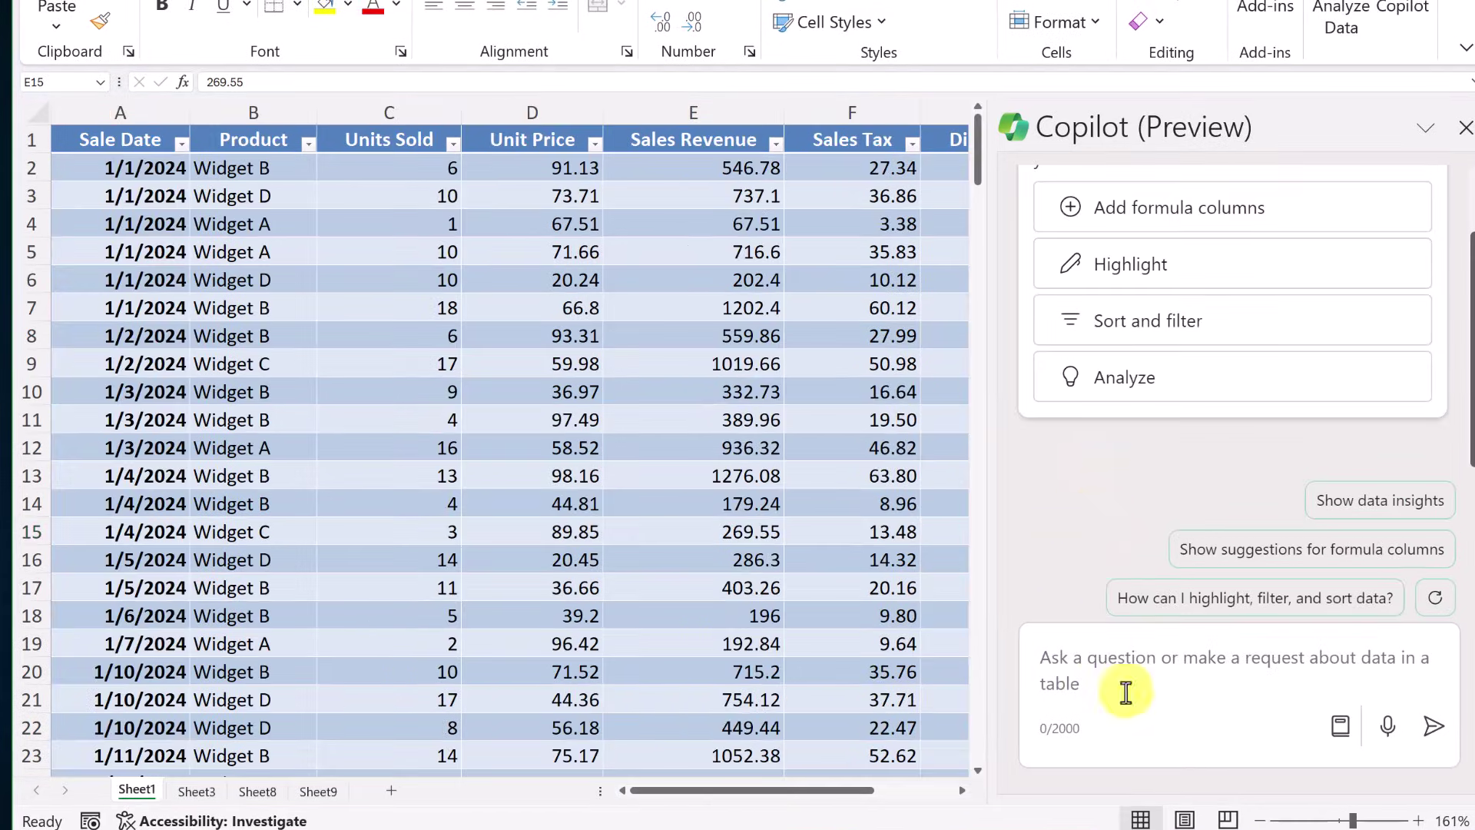
- Ask Copilot to apply $ format to the Sales Revenue, Sales Tax and Discount columns
click(1125, 691)
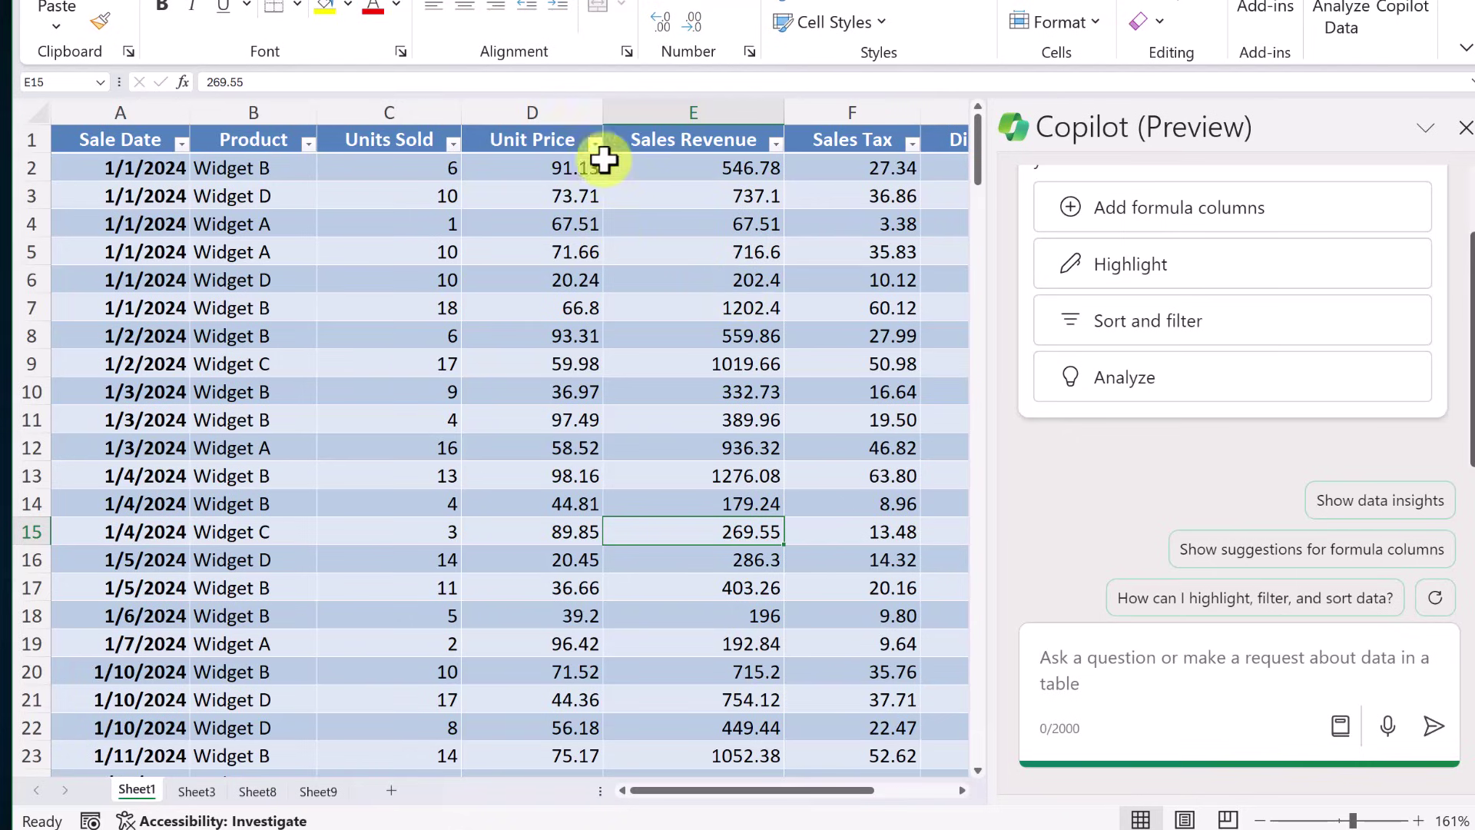
drag(753, 797, 817, 796)
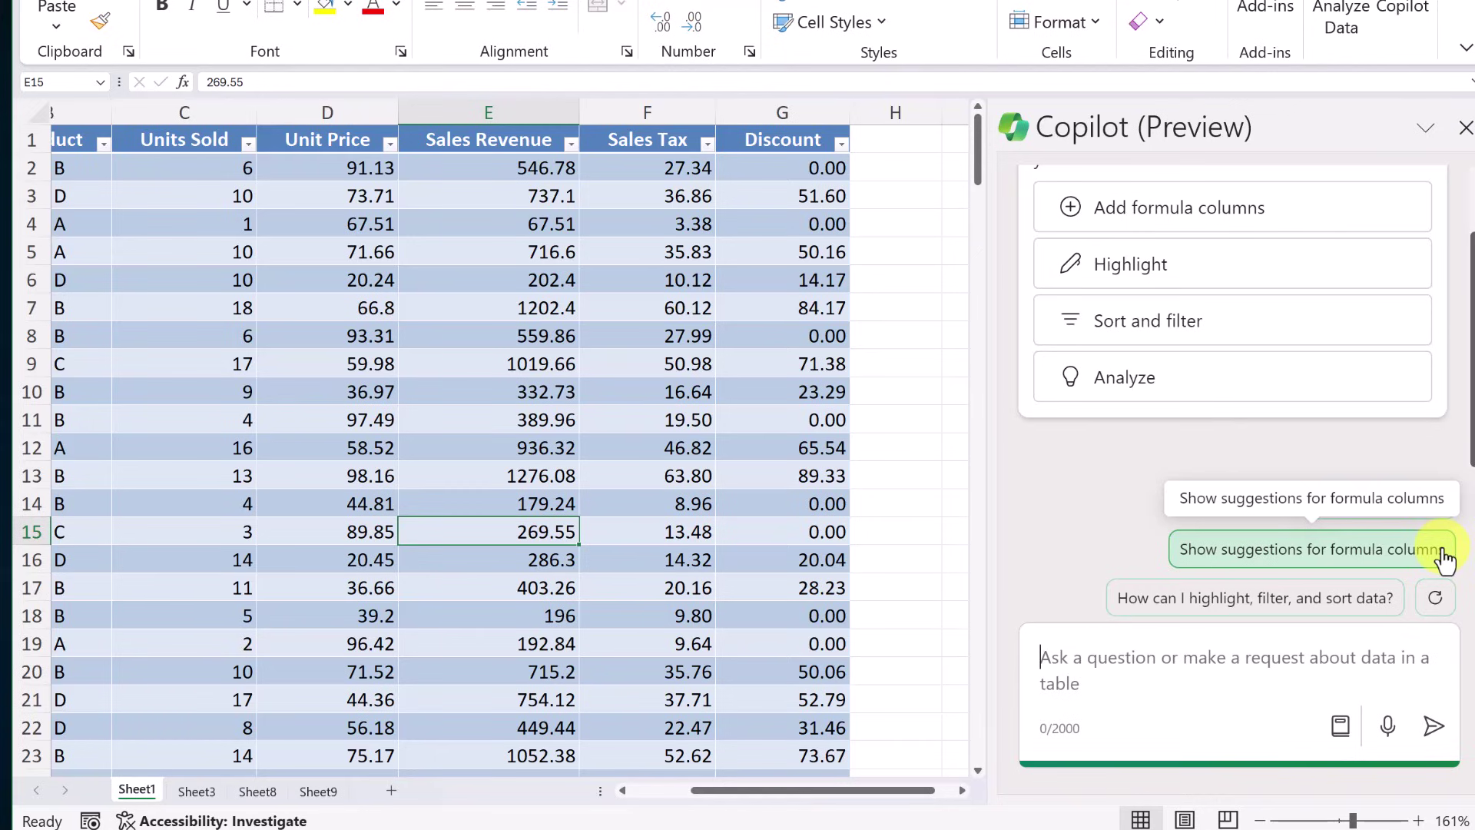
text(Use $ format in the proper columns)
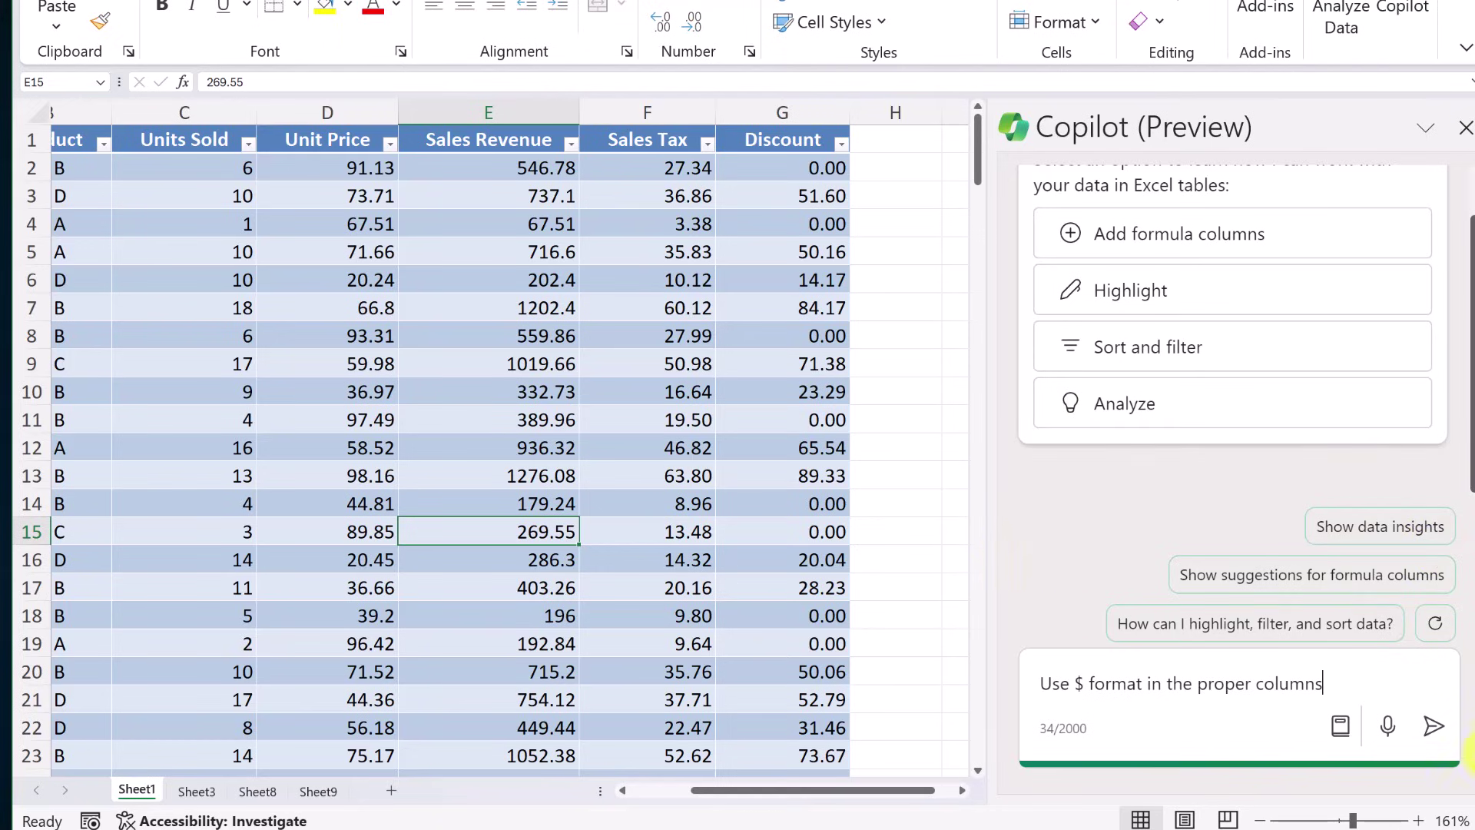
click(1434, 733)
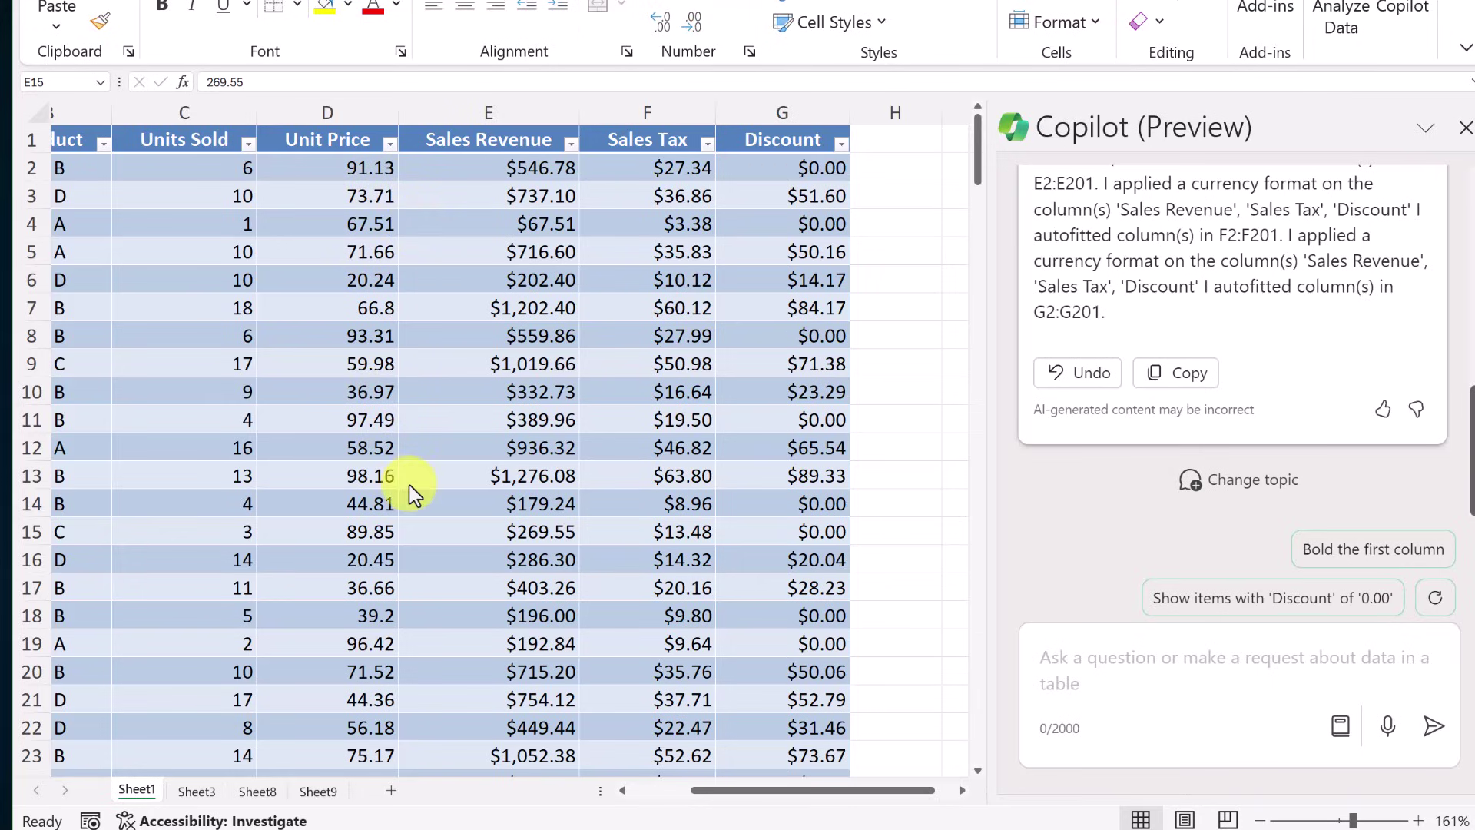
- Dictate a request giving Unit Price the same $ format, showing values like $91.13
click(1097, 674)
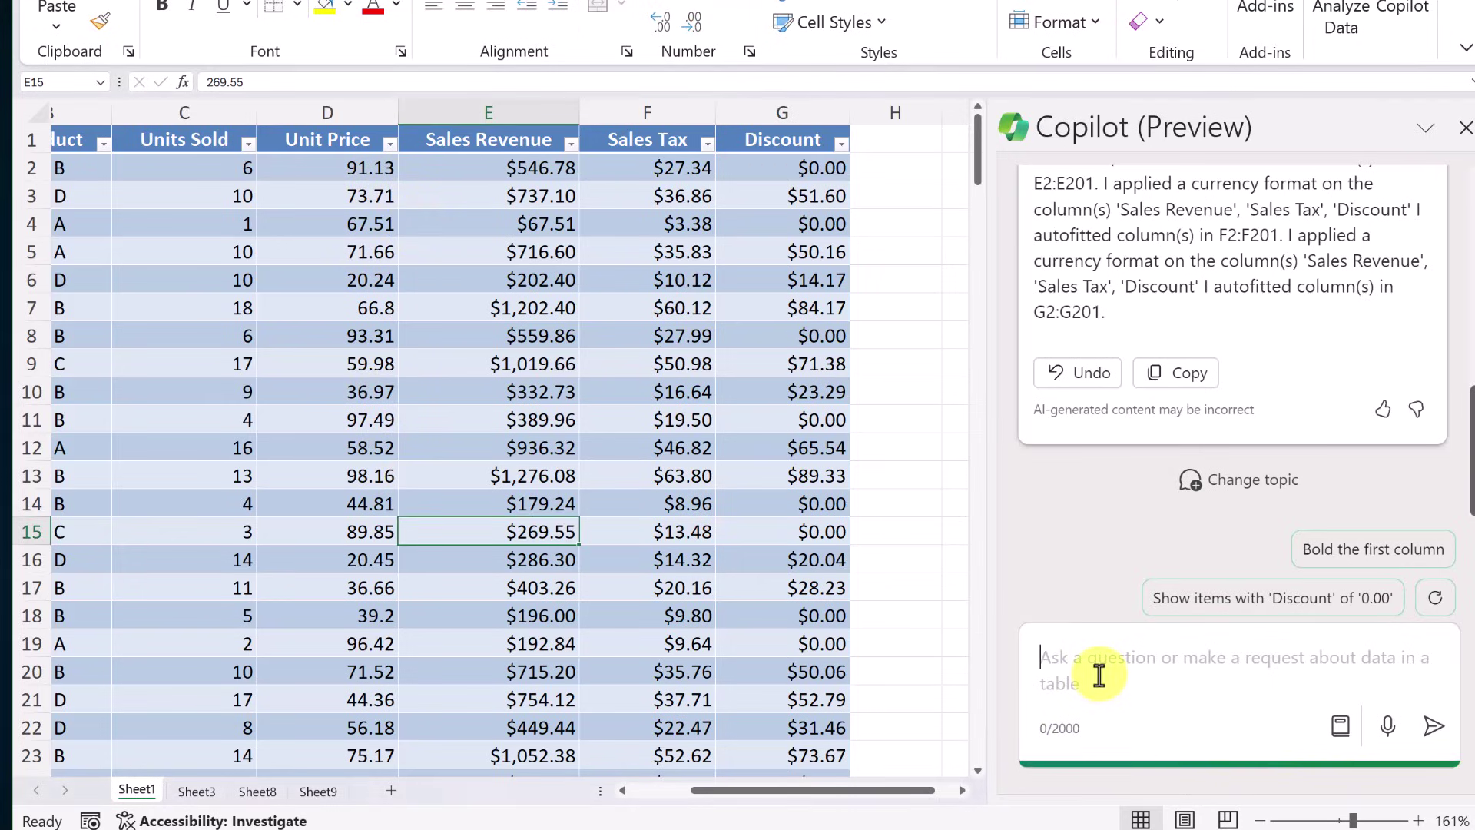
click(1387, 726)
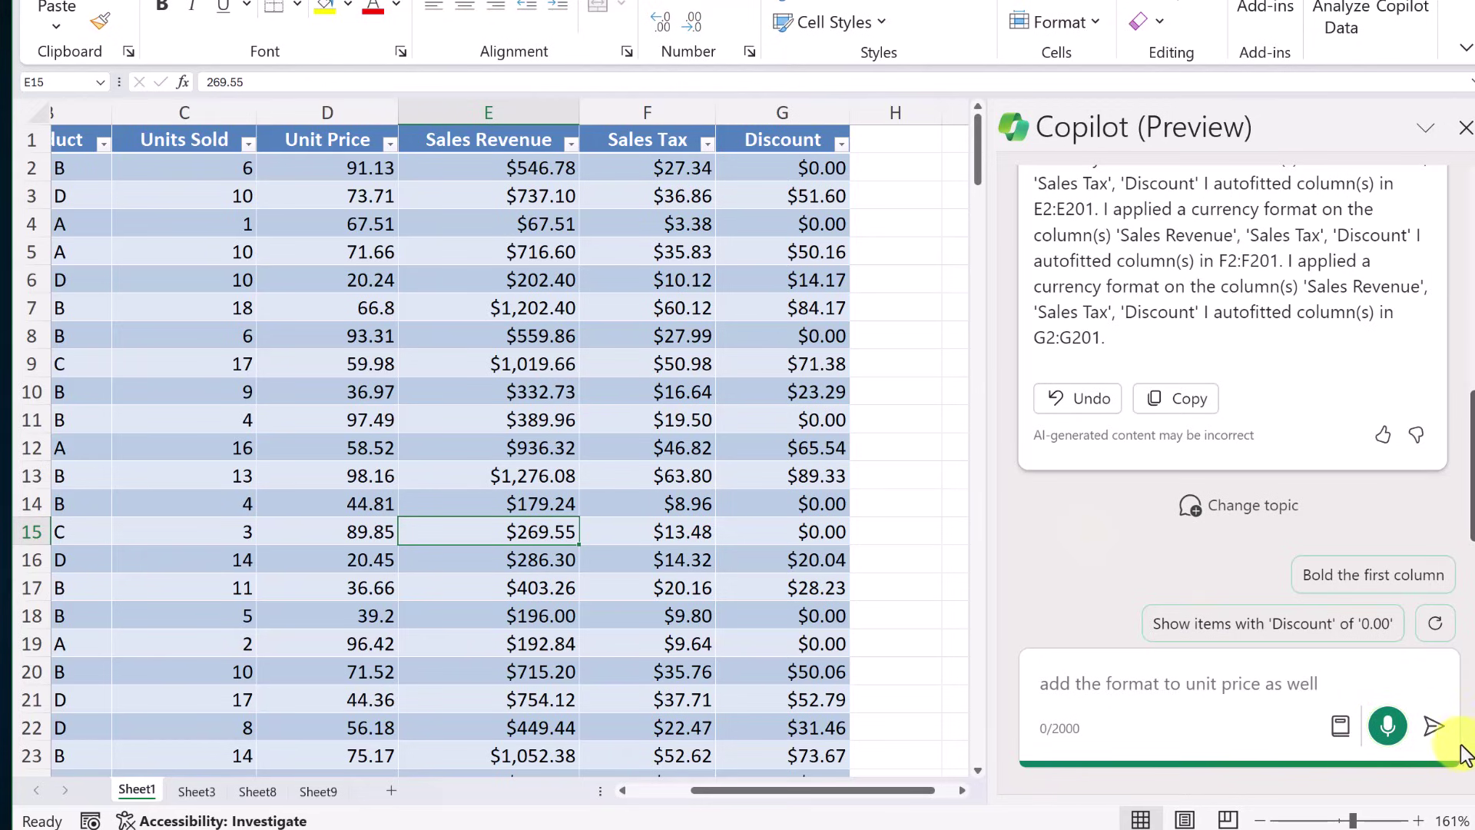
click(1434, 727)
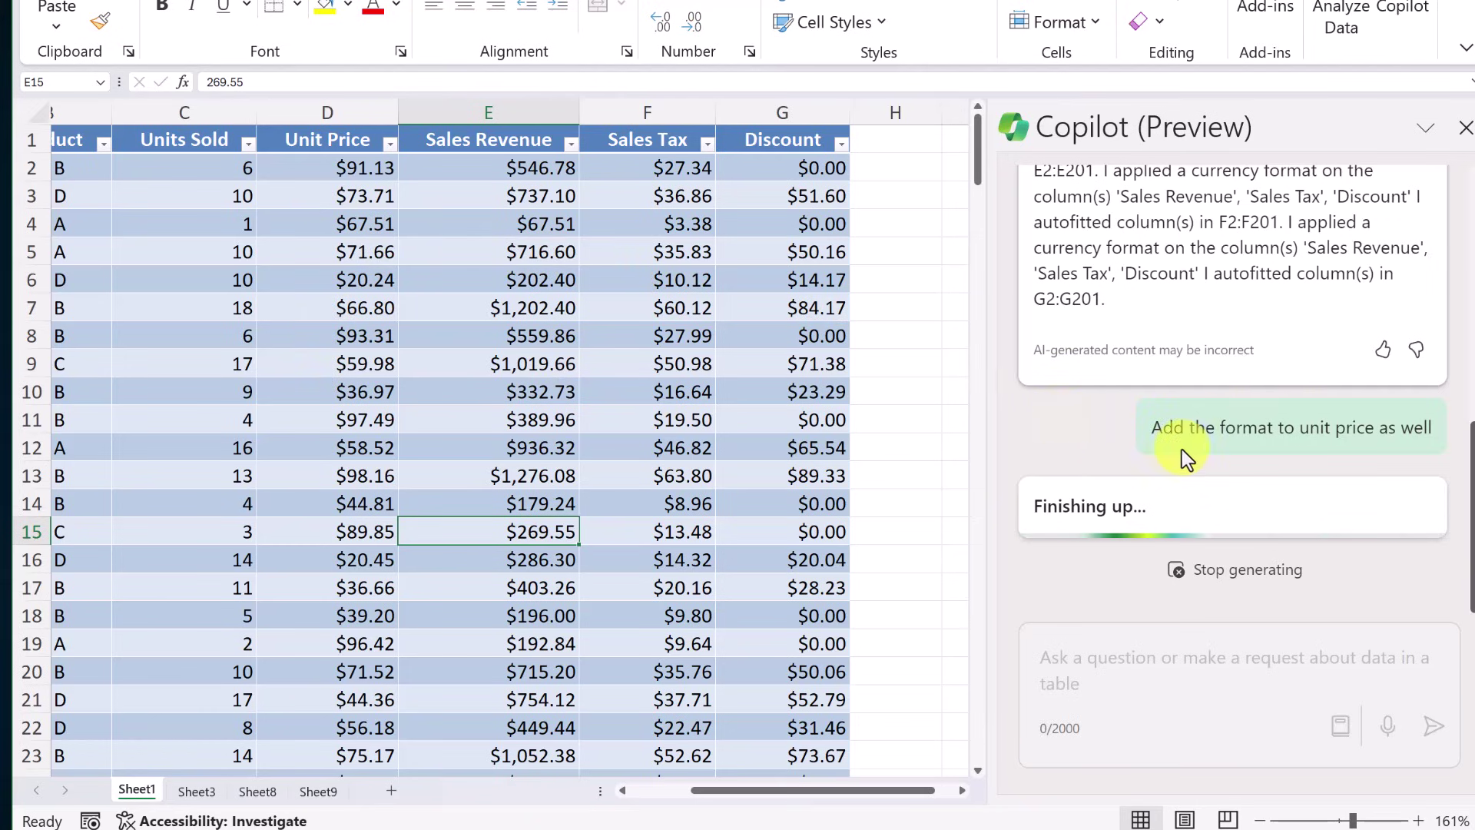
scroll(1182, 449, up, 5)
scroll(1189, 398, down, 4)
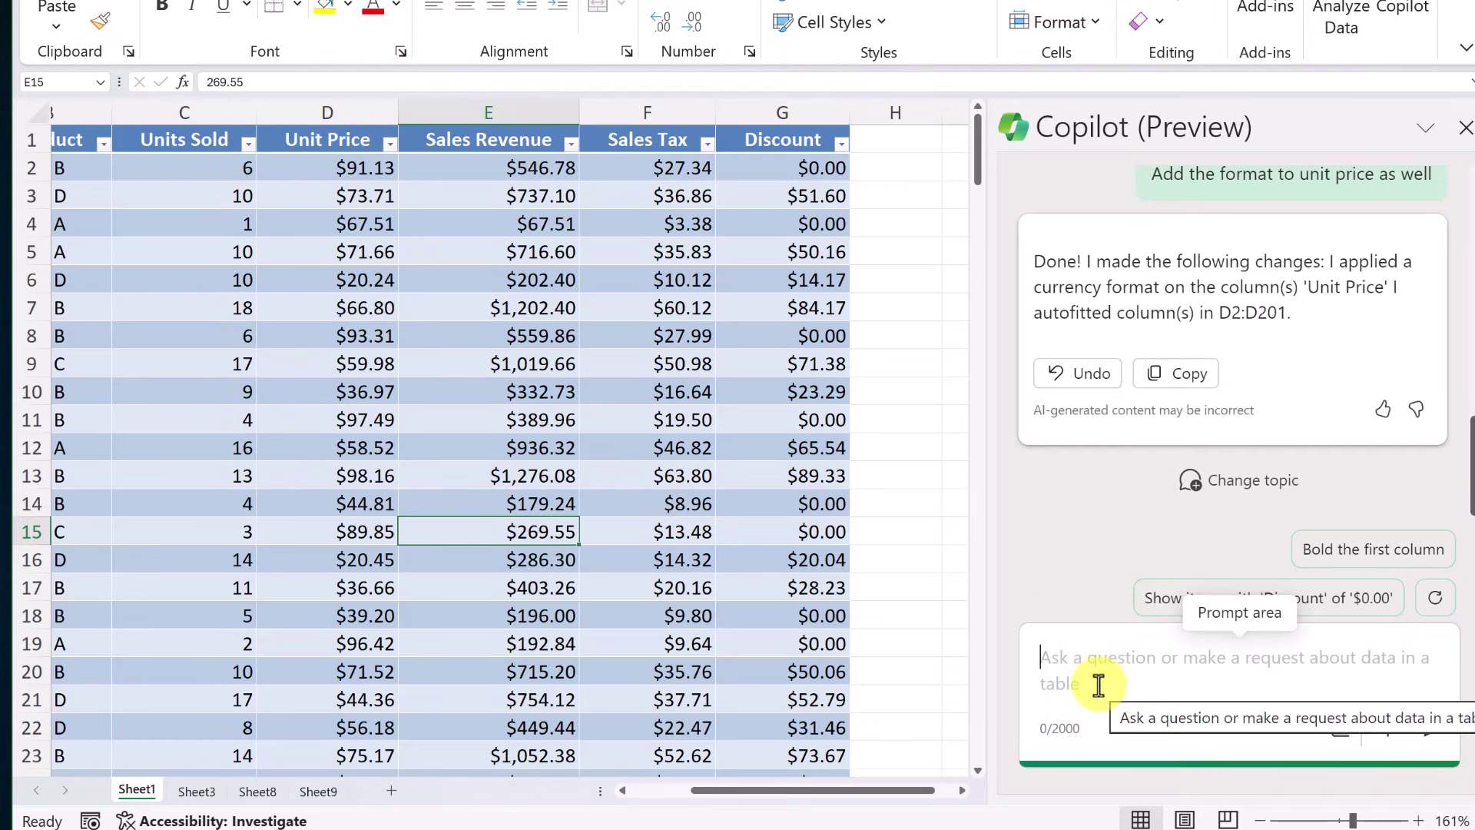
- Have Copilot fill Units Sold cells green when above 10 and red when below 7
text(Highlight  in Green units sold above10 and highlight in red any below 7)
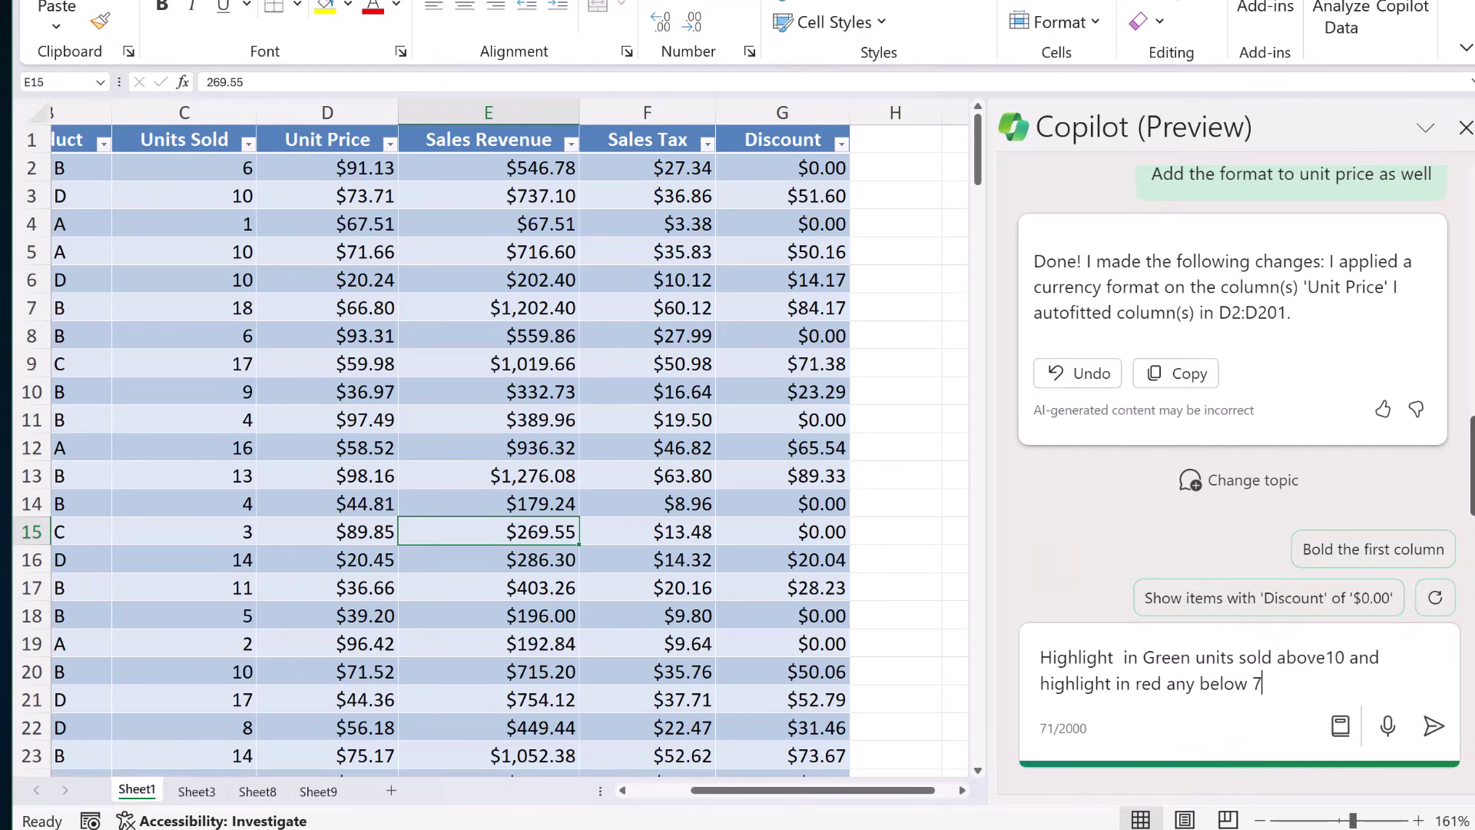
click(1434, 728)
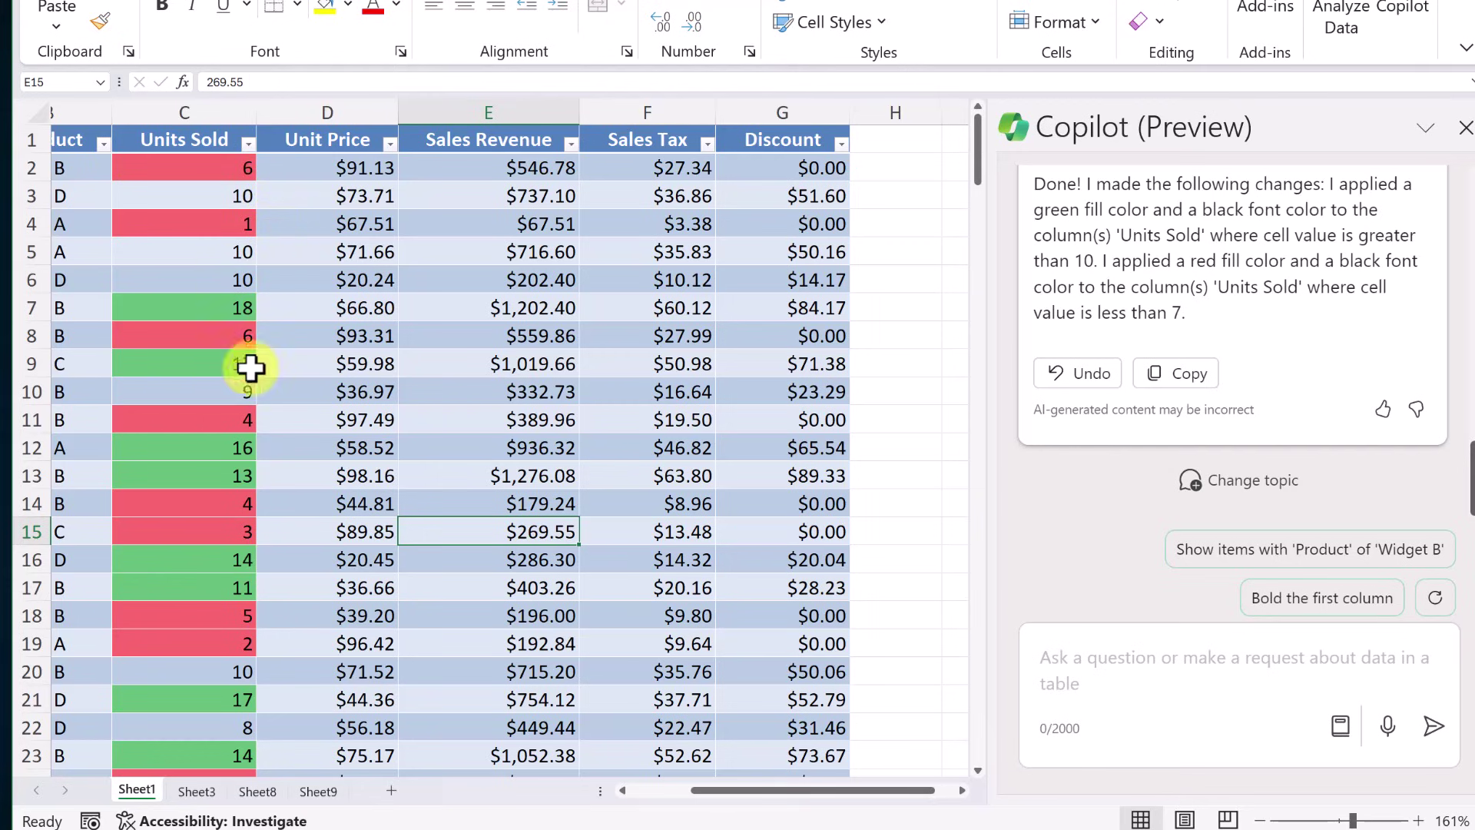
scroll(223, 454, down, 6)
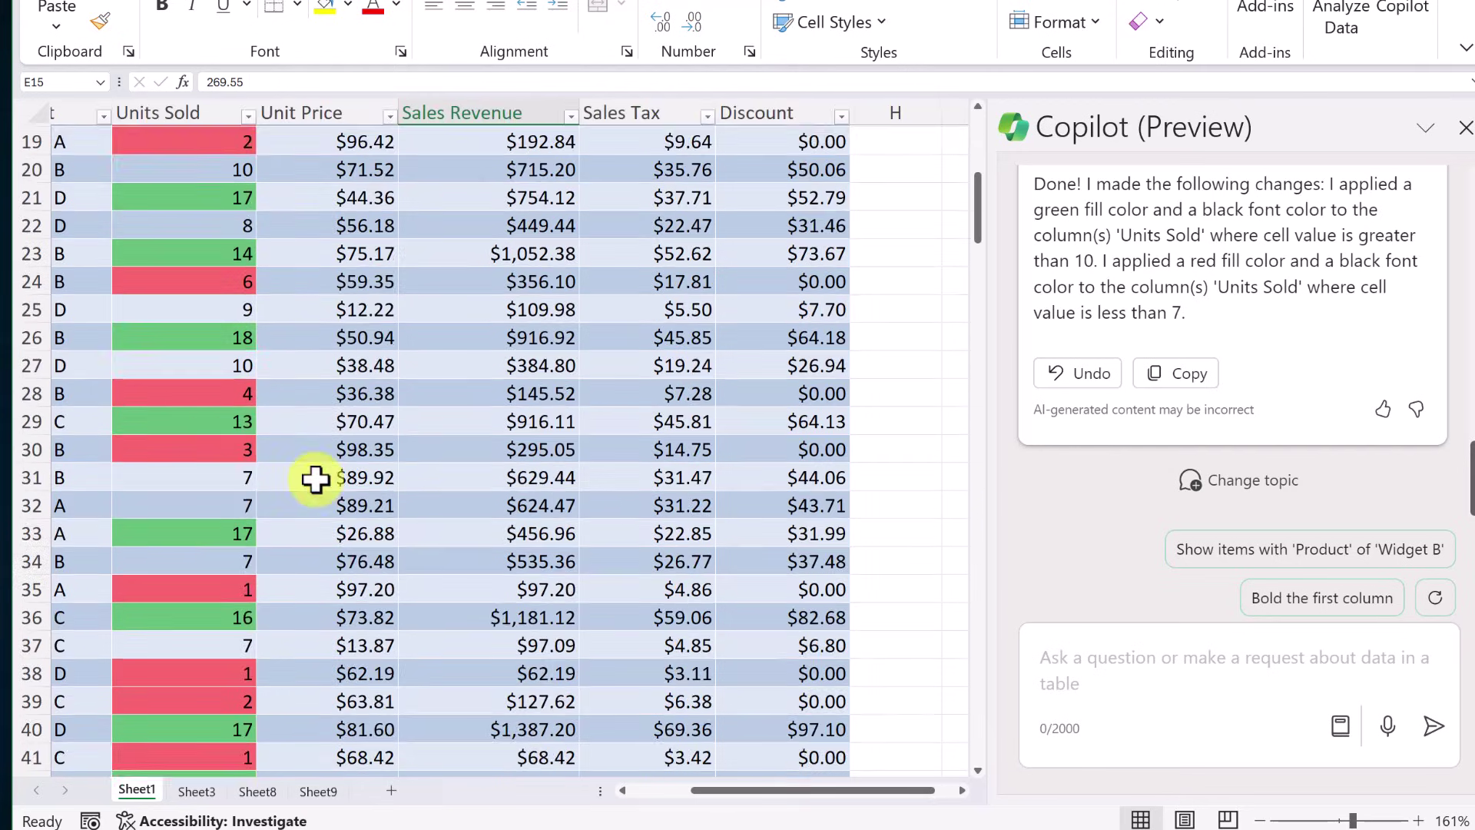
scroll(313, 477, up, 6)
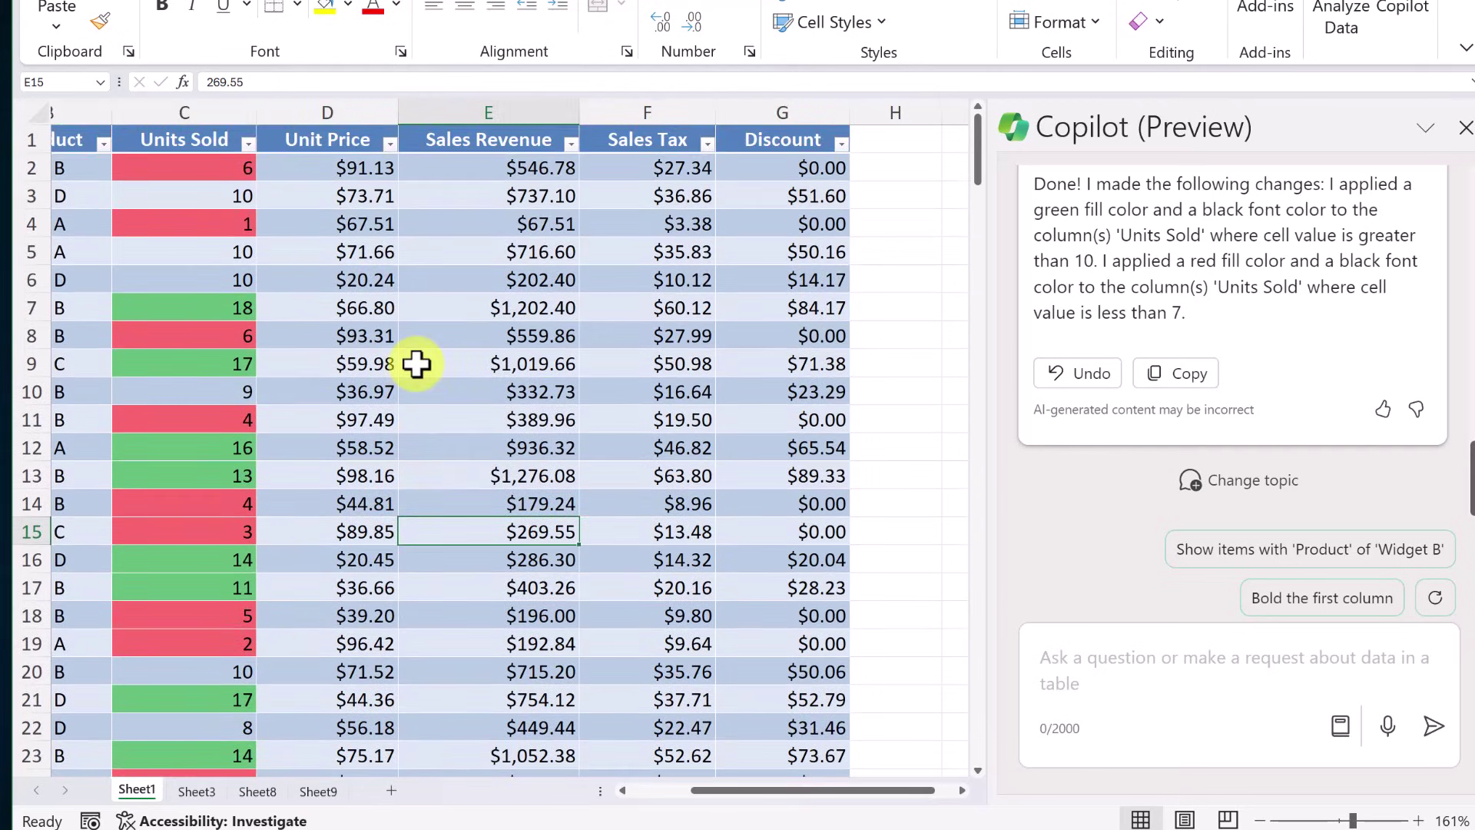